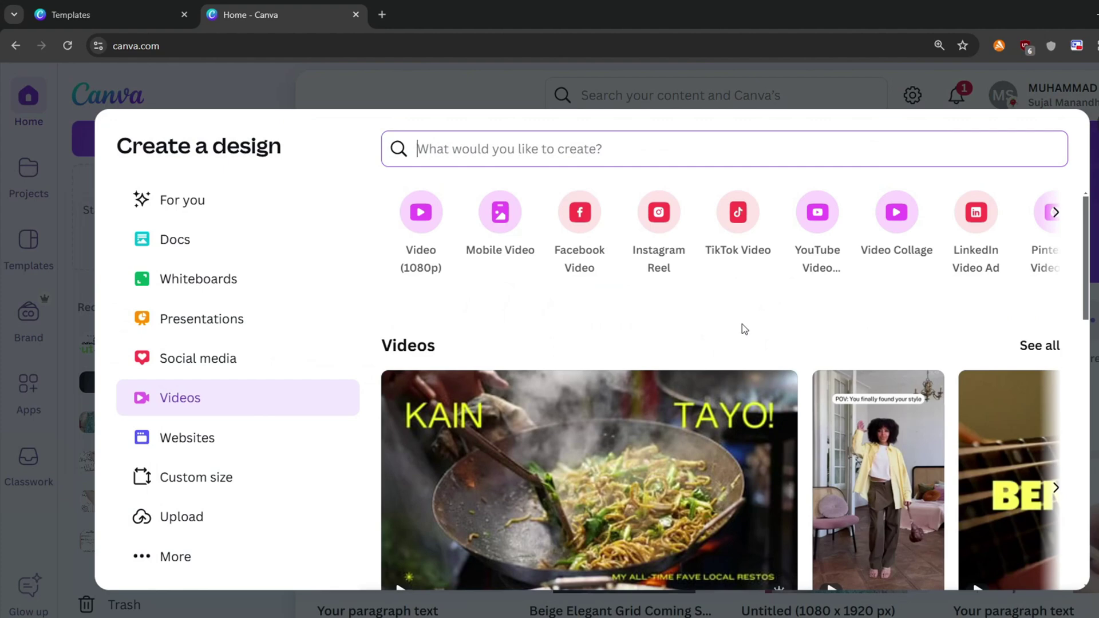
Create a 1080p video design and add a text box found by searching Elements for 'text'.
left_click(423, 214)
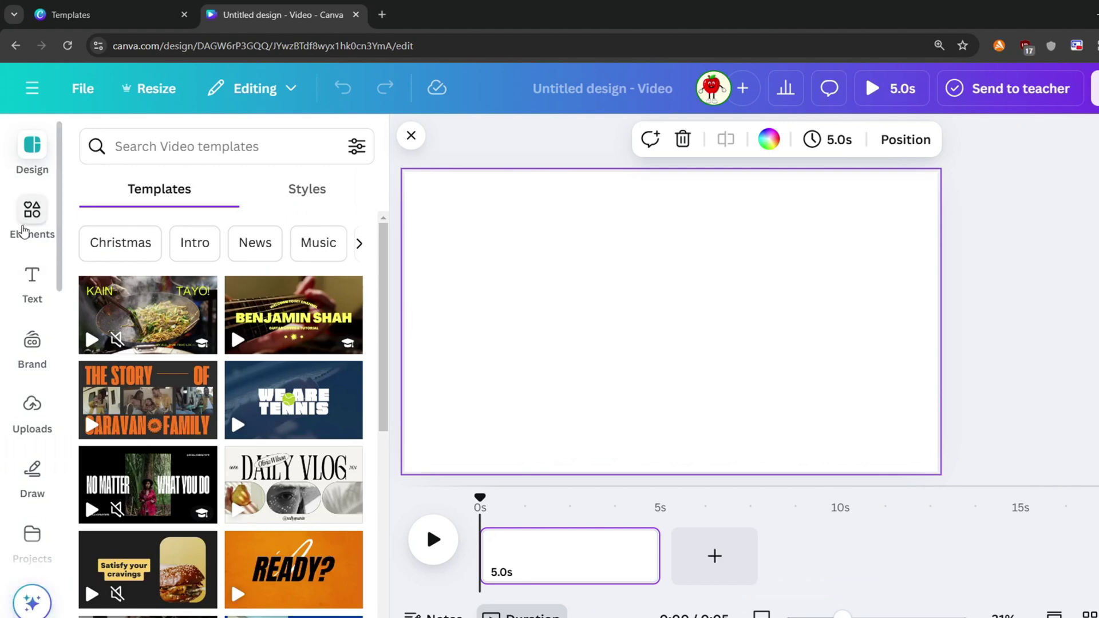
left_click(24, 229)
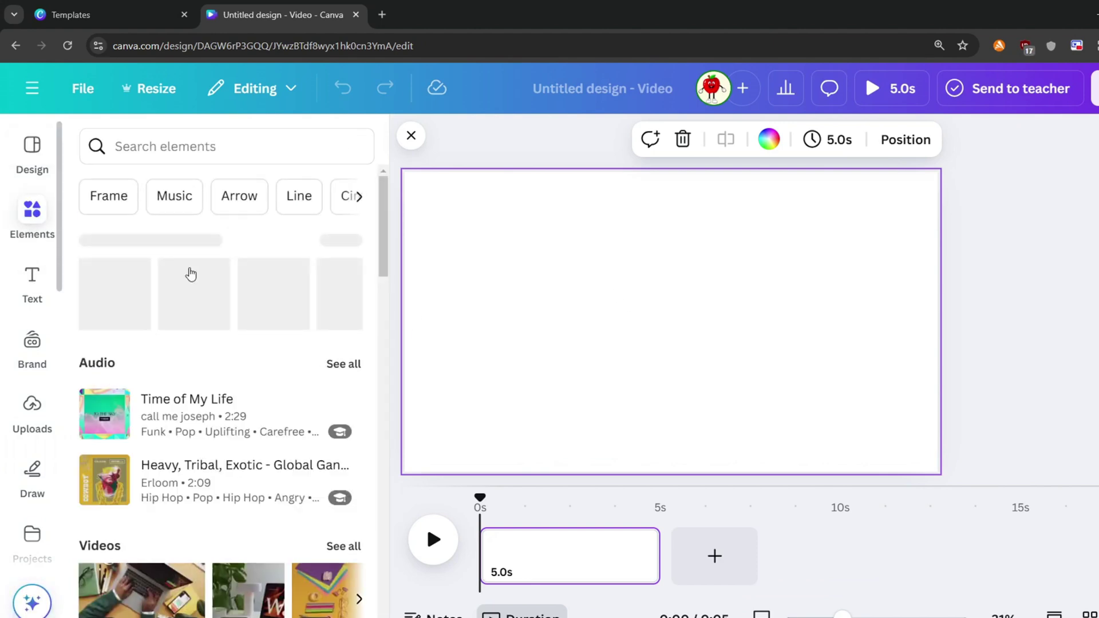
left_click(181, 146)
type("tex")
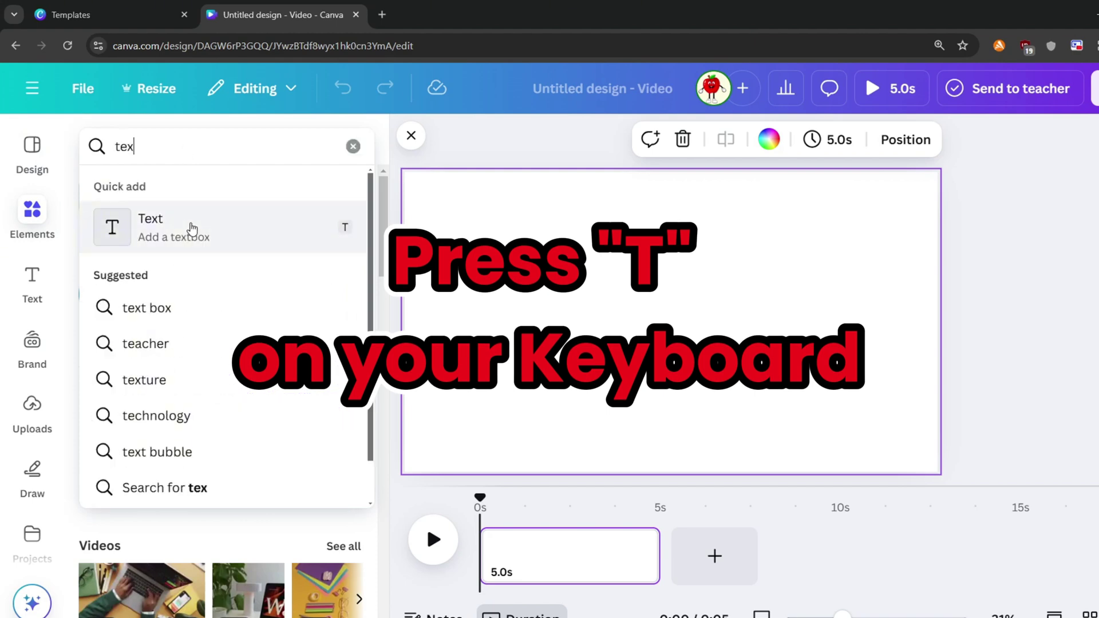
left_click(191, 231)
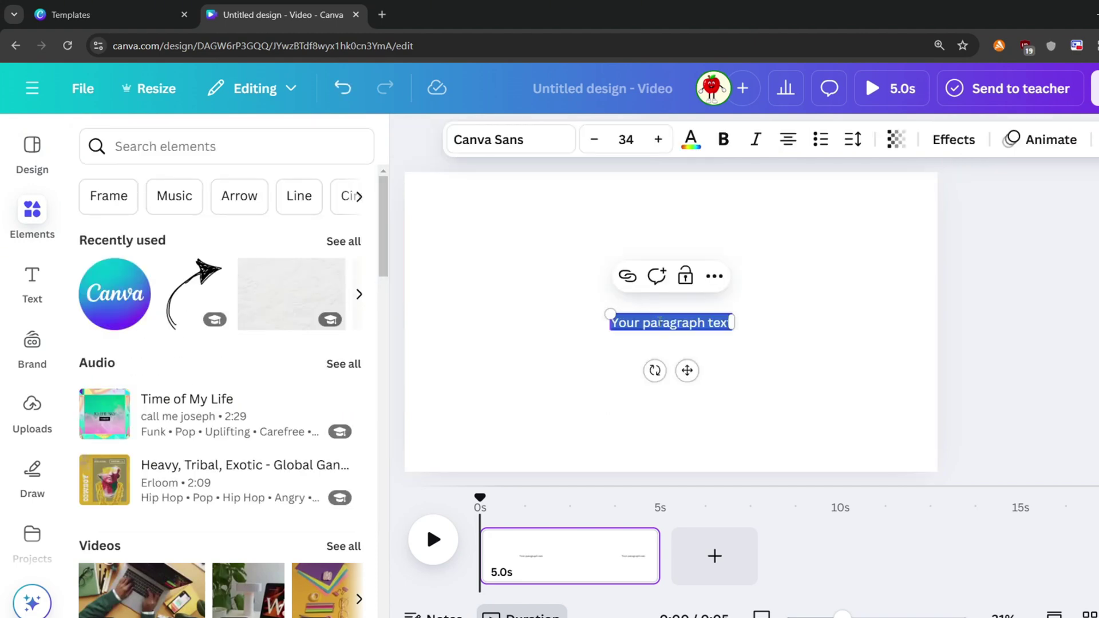
Change the text box to read 'text animation'.
left_click_drag(610, 314, 663, 314)
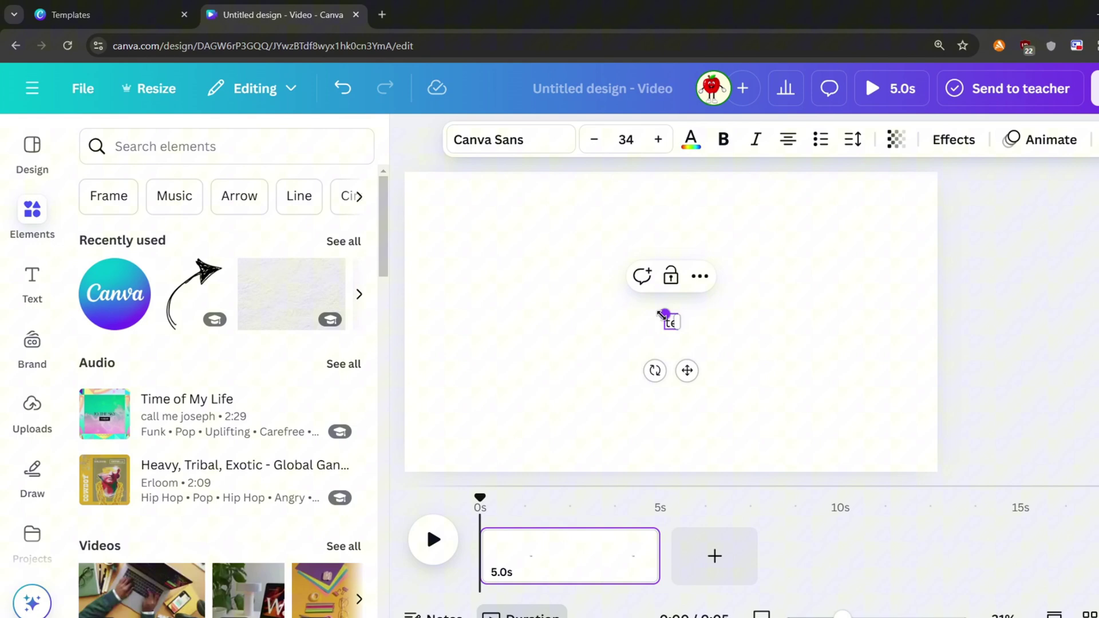
type("xt animation")
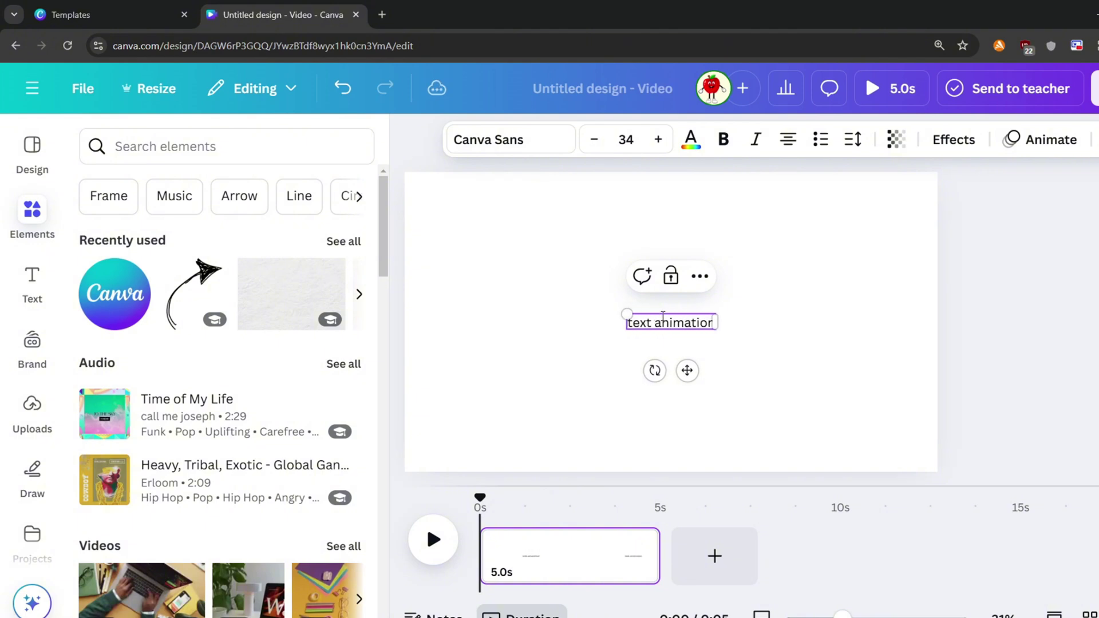
key("Escape")
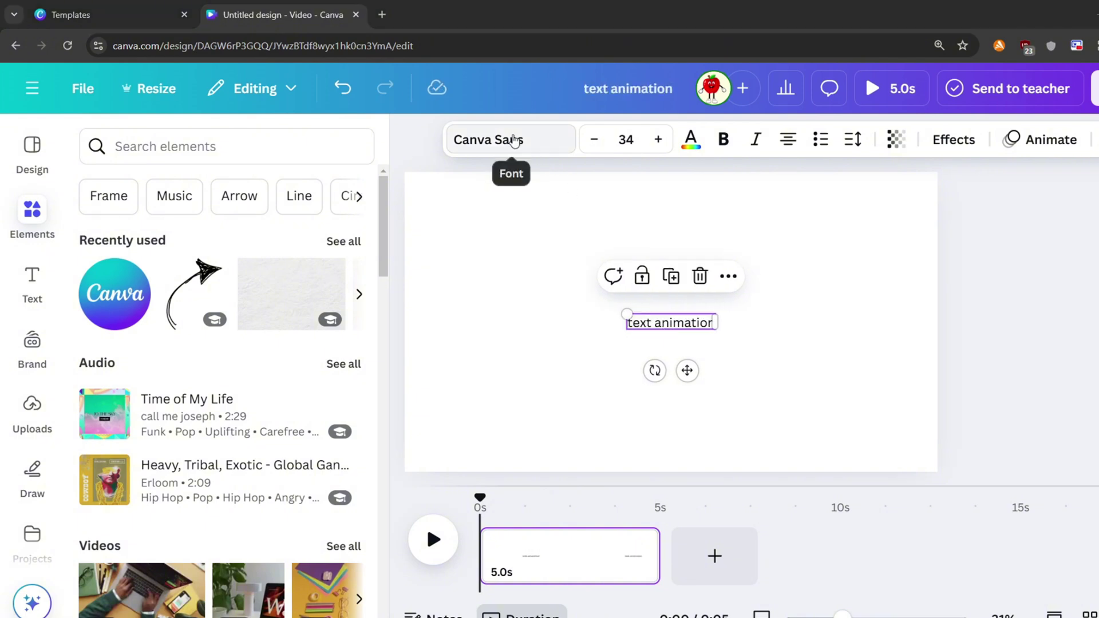
Set the heading font to Visby DemiBold, bolded.
left_click(504, 140)
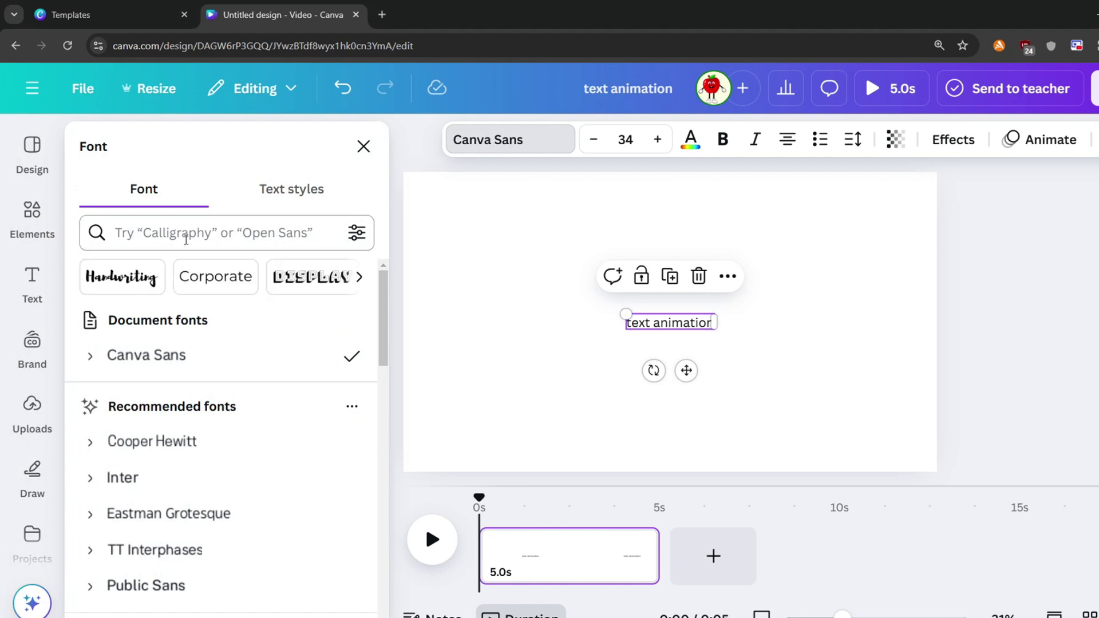
left_click(186, 240)
type("vis")
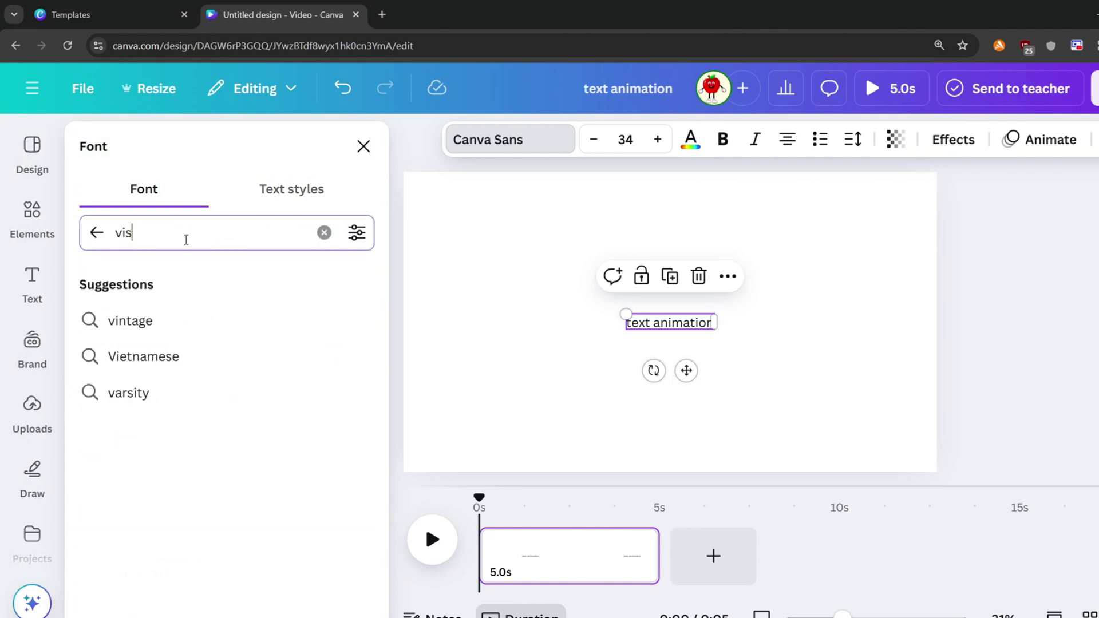
left_click(91, 357)
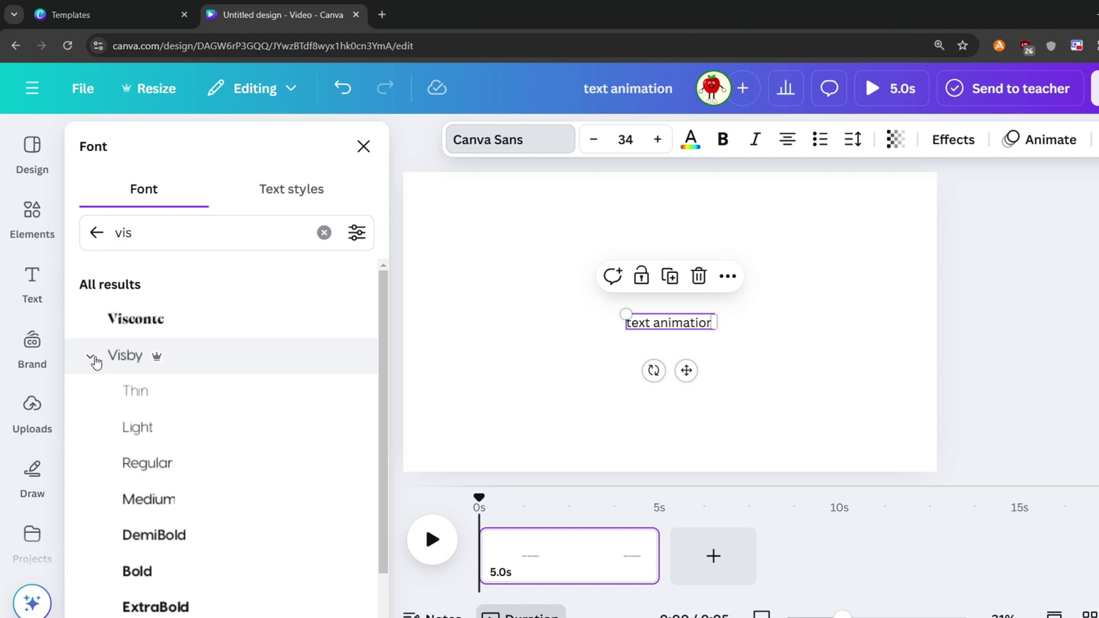
left_click(183, 537)
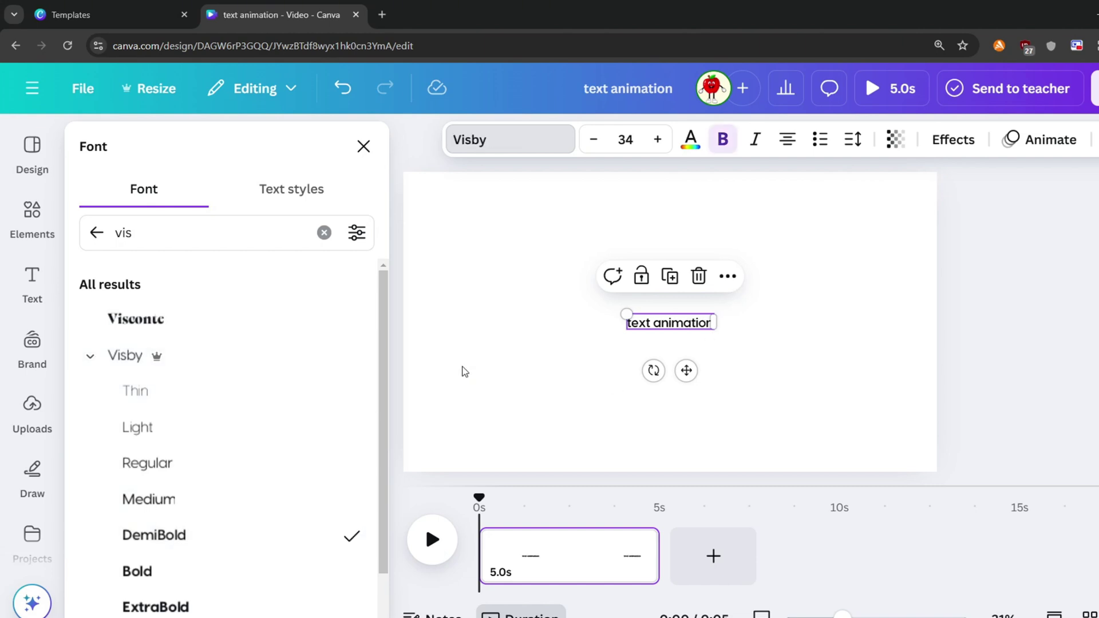
left_click(137, 572)
Enlarge the 'text animation' heading to about size 48.3 by its corner handle.
mouse_move(715, 330)
left_mouse_down()
mouse_move(735, 332)
mouse_move(707, 303)
left_mouse_up()
left_click(737, 300)
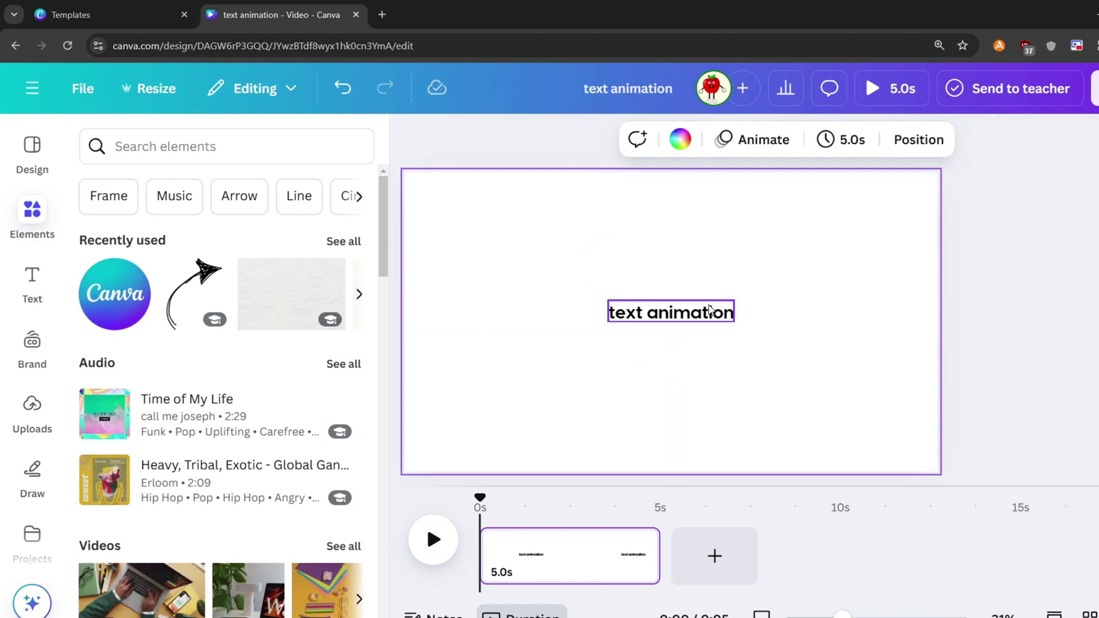
left_click(703, 313)
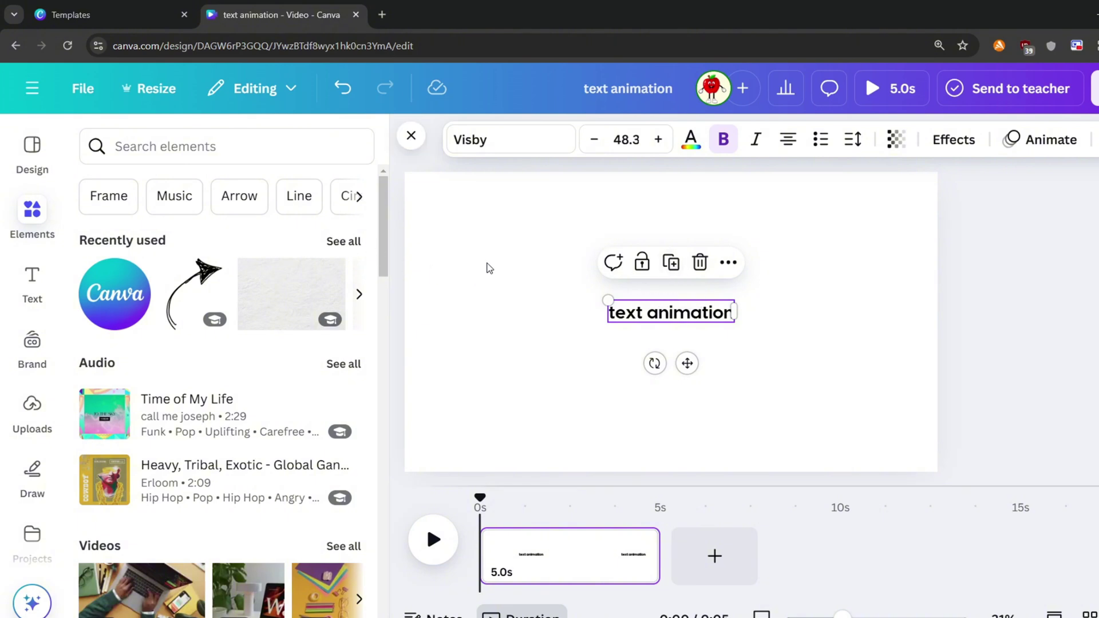
Add a new text box reading 'like' just above the heading.
left_click(489, 267)
key("t")
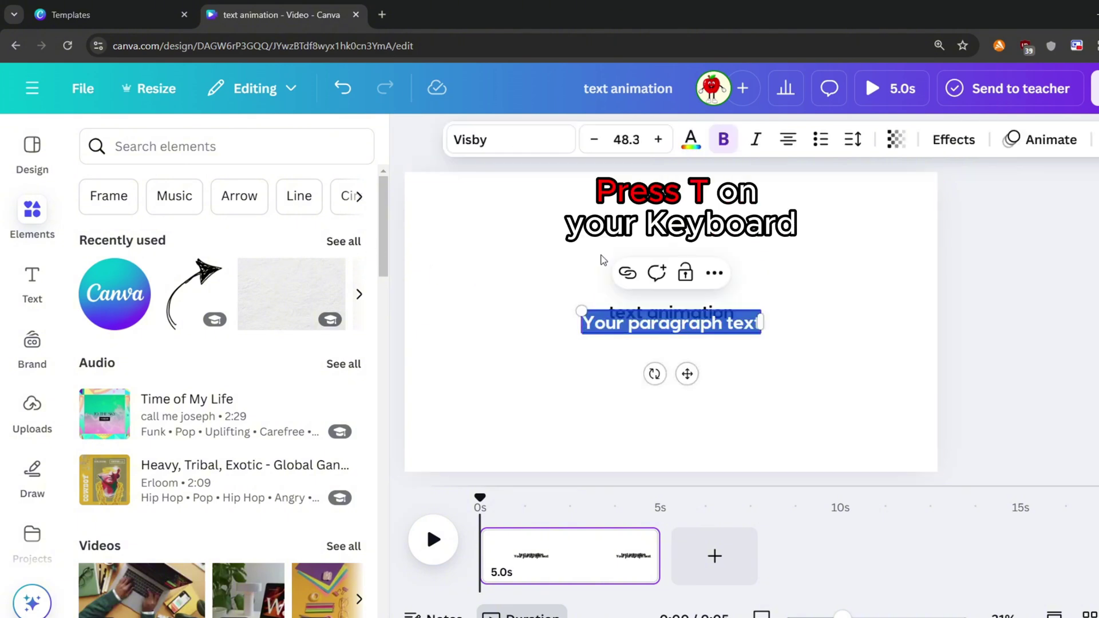
left_click_drag(621, 319, 623, 275)
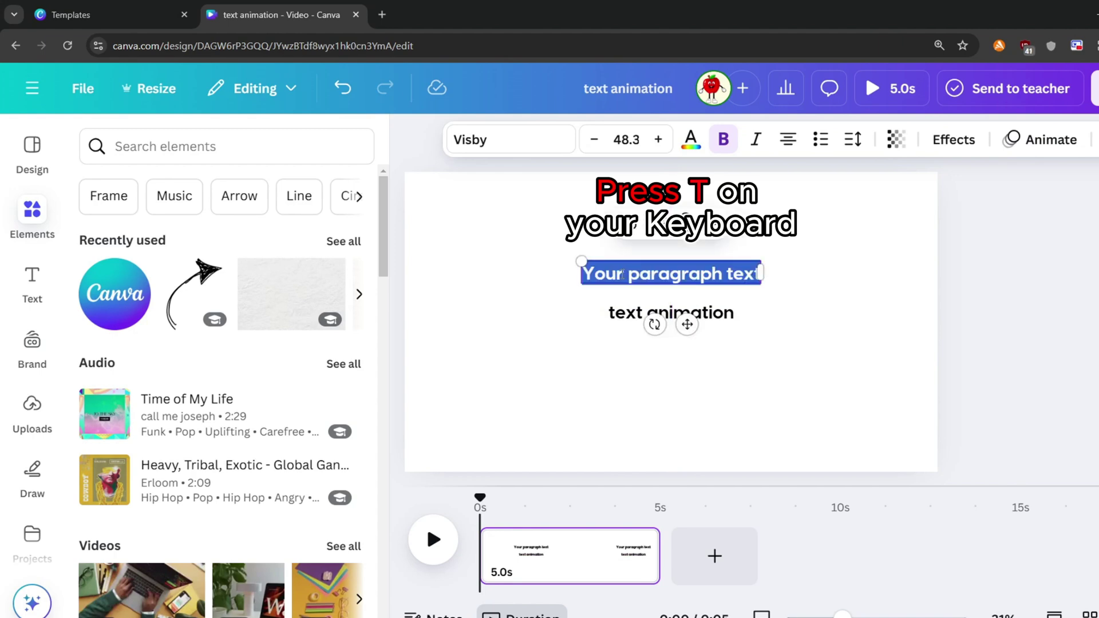
type("like")
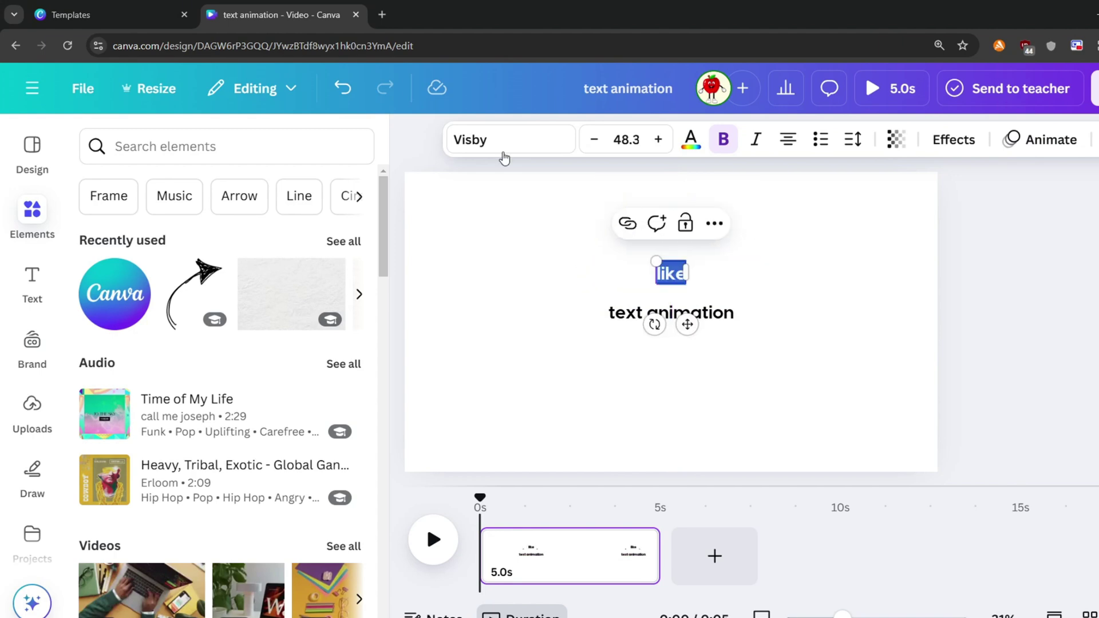
Set the word 'like' in Trebuchet MS Regular.
left_click(504, 143)
left_click(193, 231)
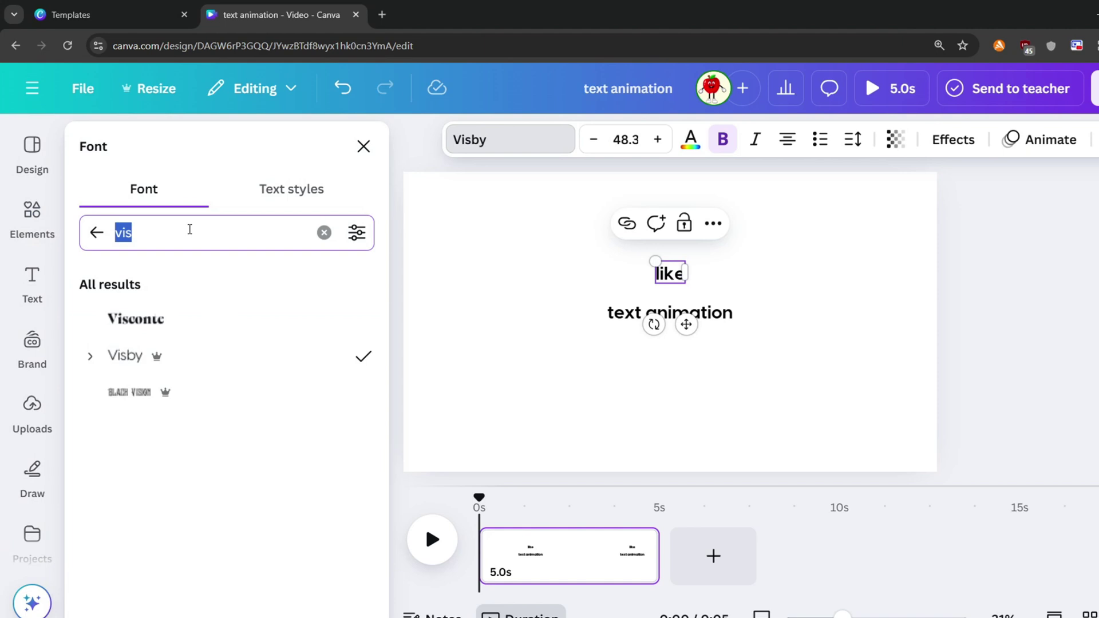
type("trebu")
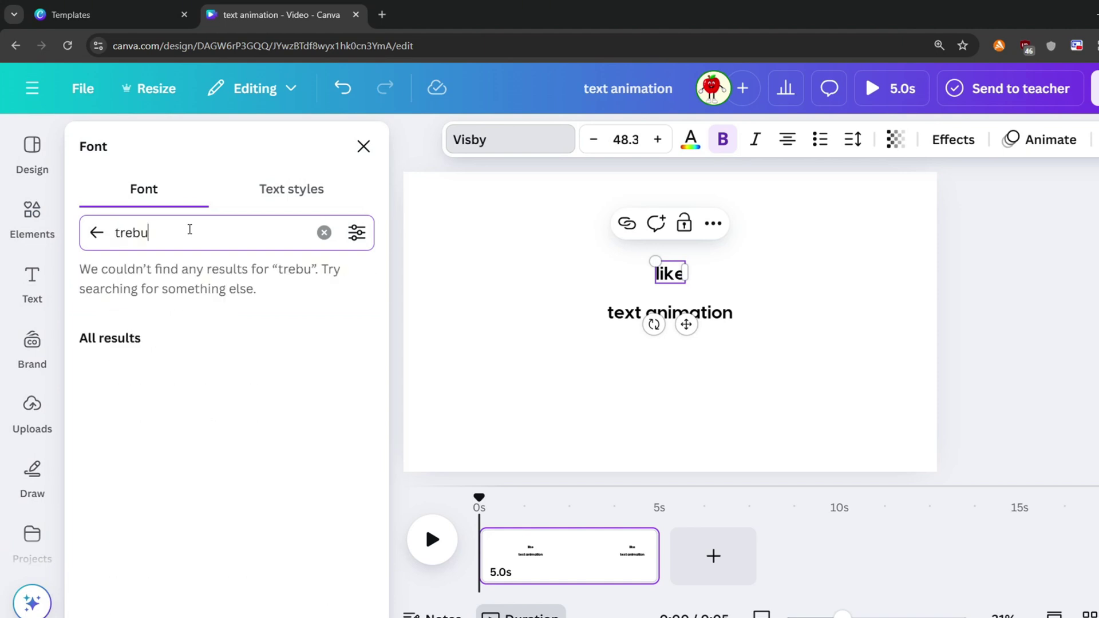
type("chet")
left_click(90, 320)
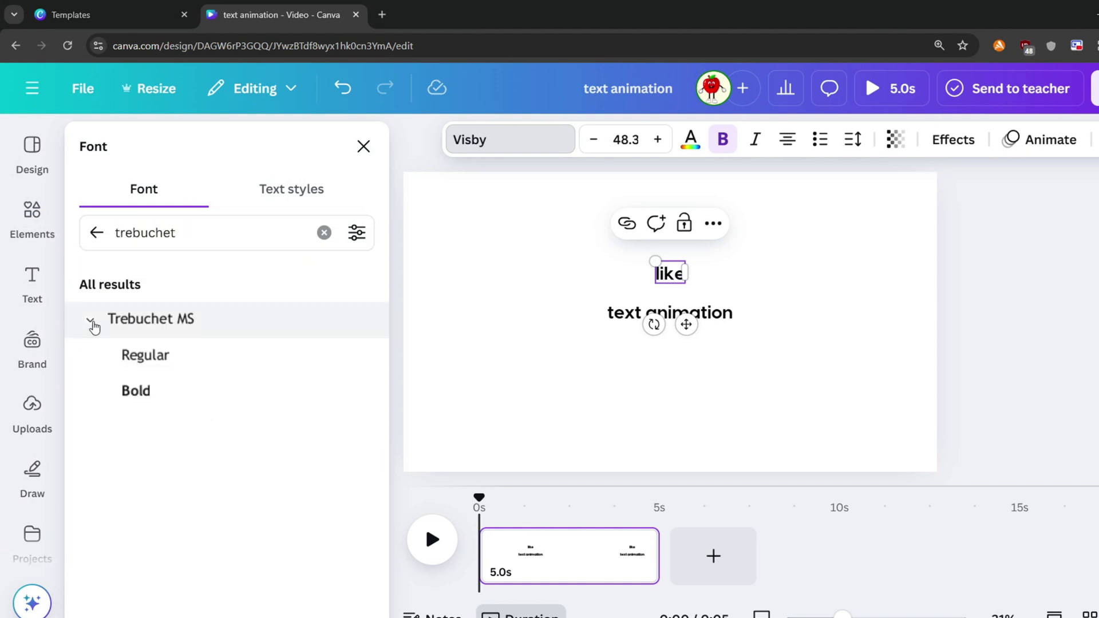
left_click(148, 359)
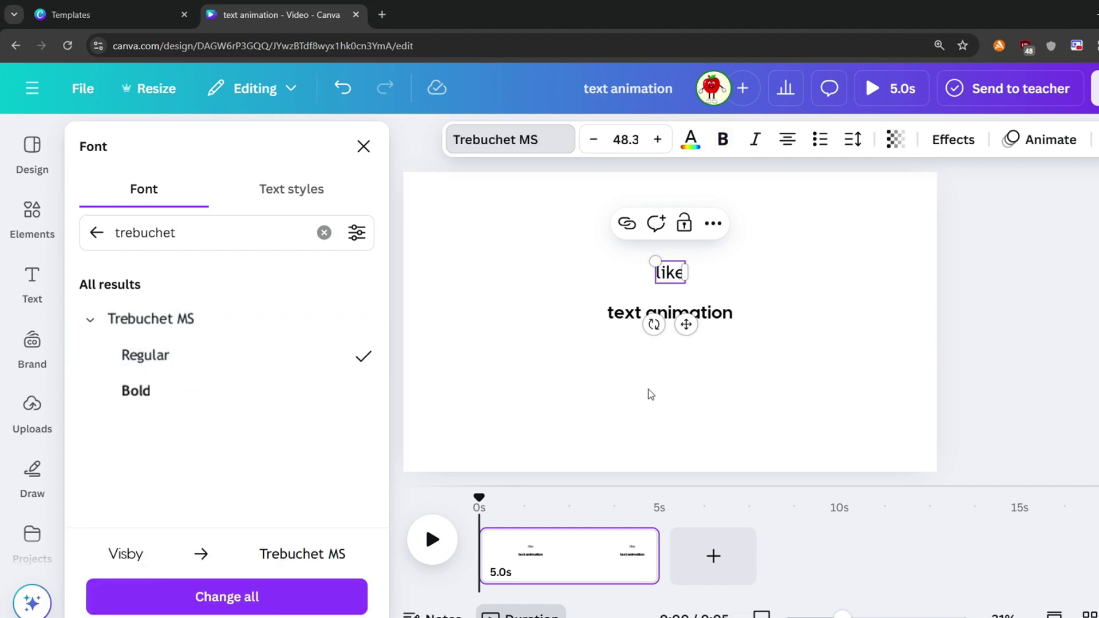
left_click(700, 395)
double_click(668, 273)
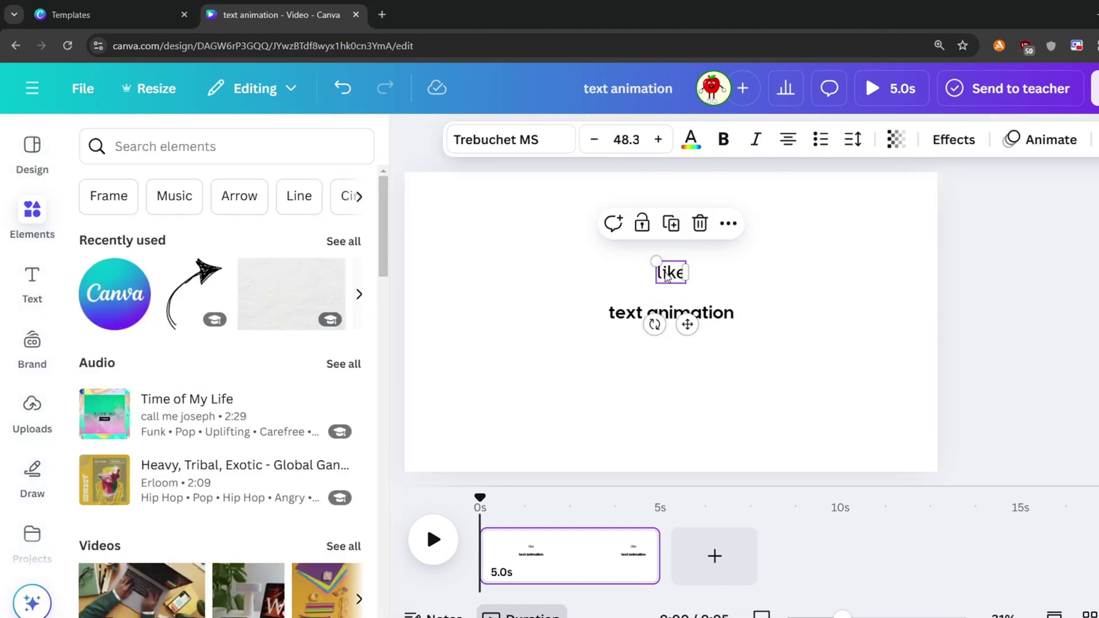
left_click(697, 150)
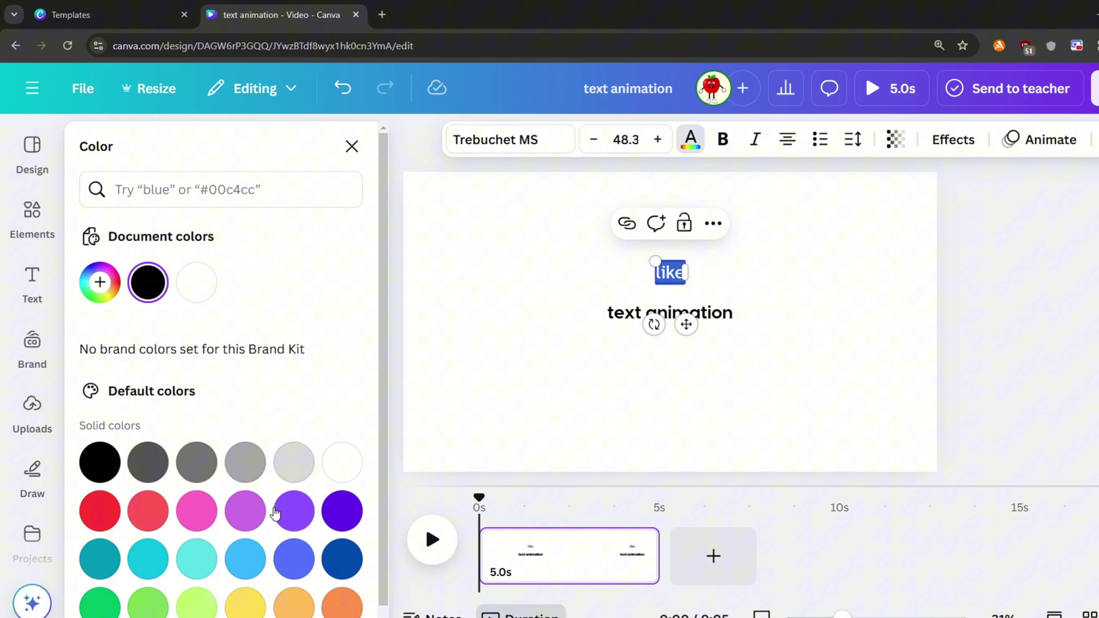
Colour 'like' Grass green and move it beside the end of the heading.
left_click(156, 612)
left_click(722, 393)
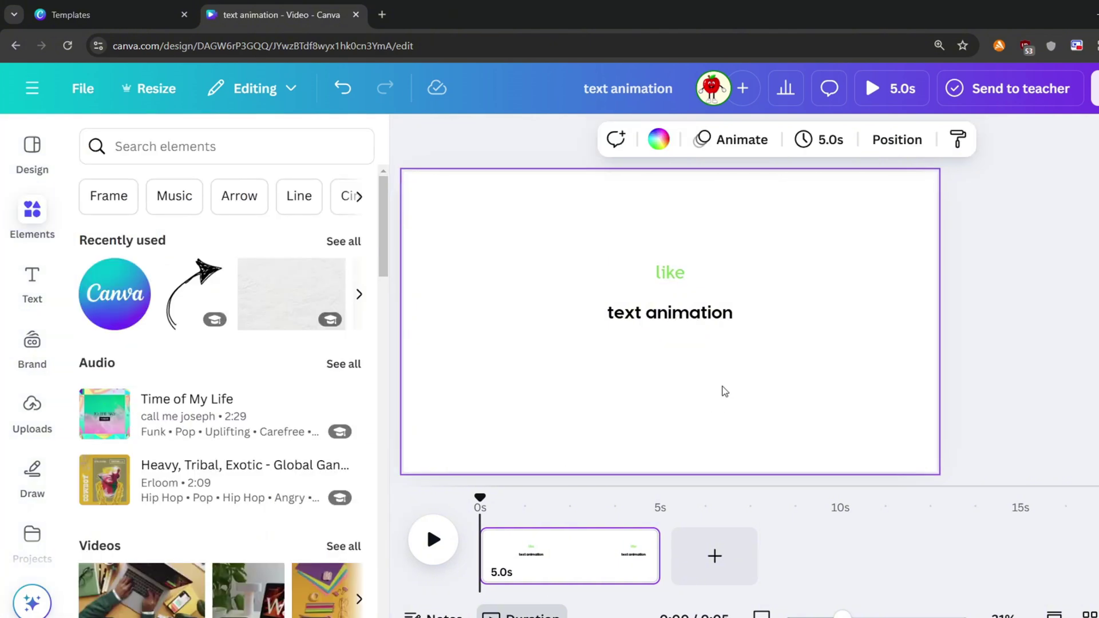
left_click_drag(682, 278, 754, 295)
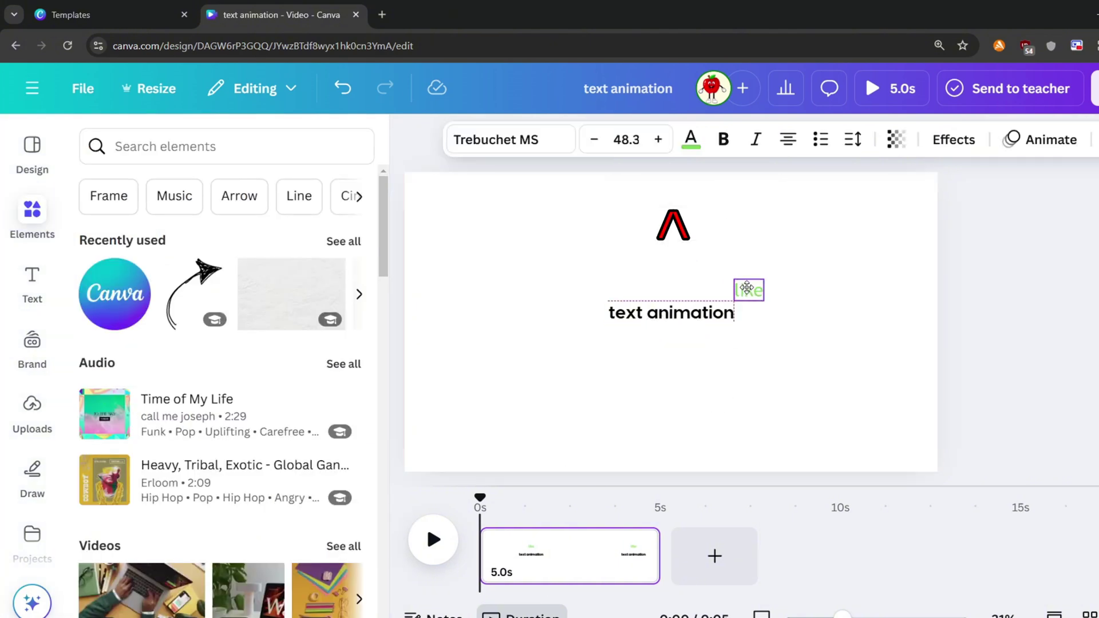
left_click(752, 319)
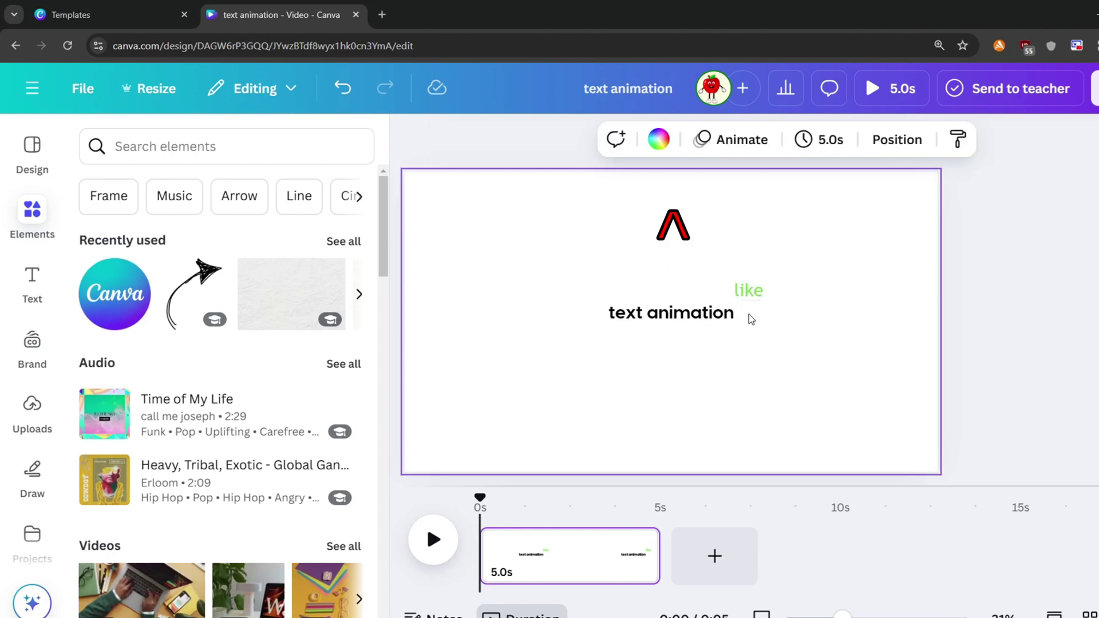
Duplicate the green text and place the copy below the heading as a slash pair.
left_click(747, 295)
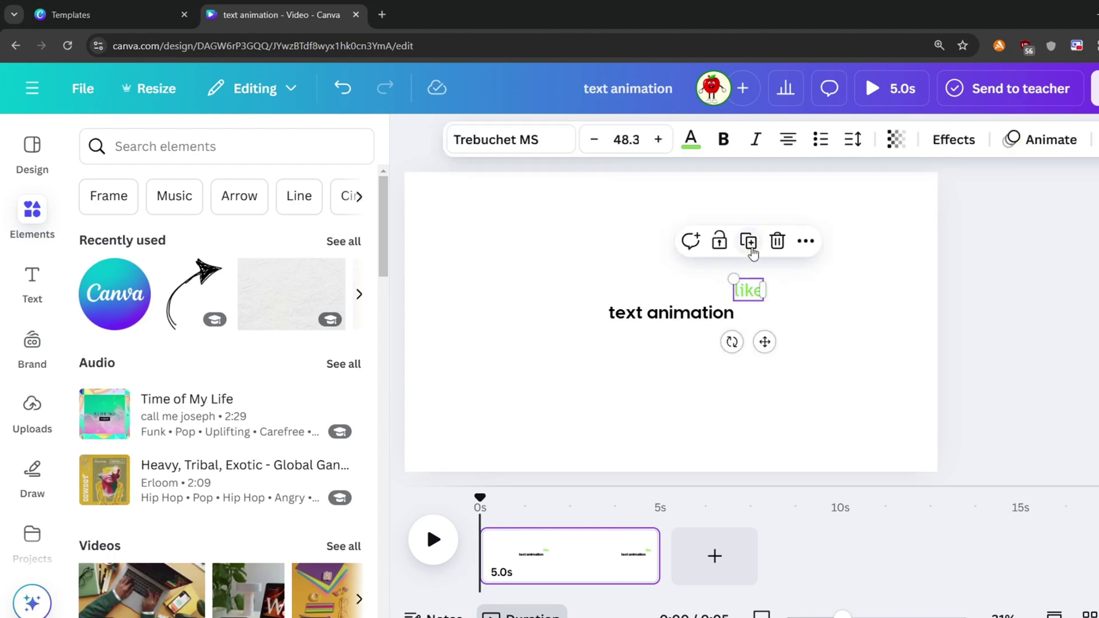
left_click(750, 243)
left_click_drag(754, 296, 757, 339)
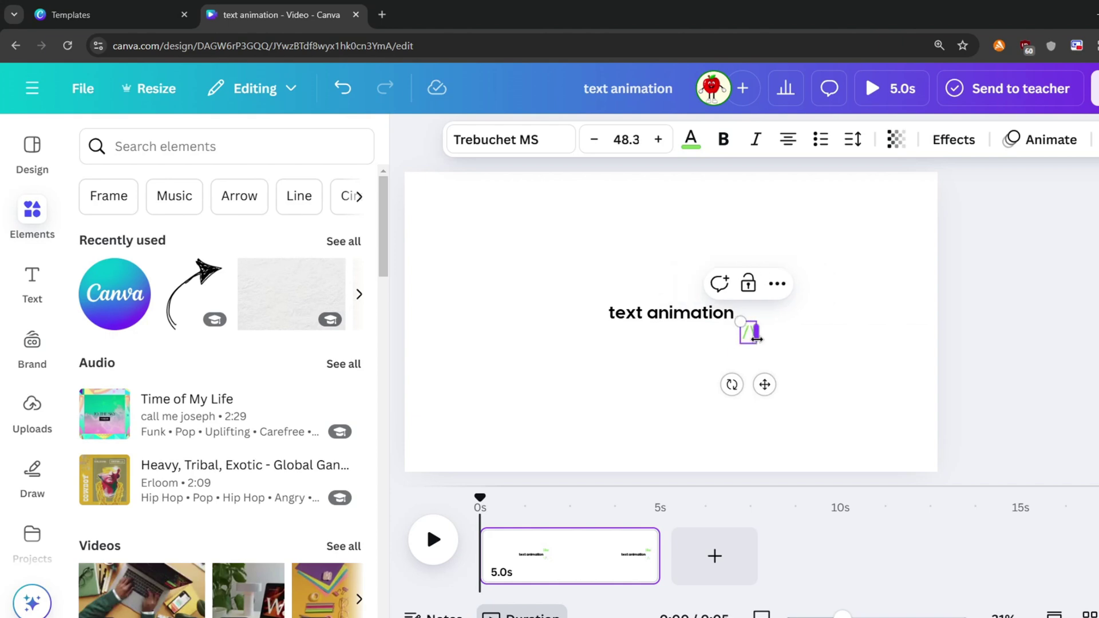
left_click(802, 370)
left_click(749, 333)
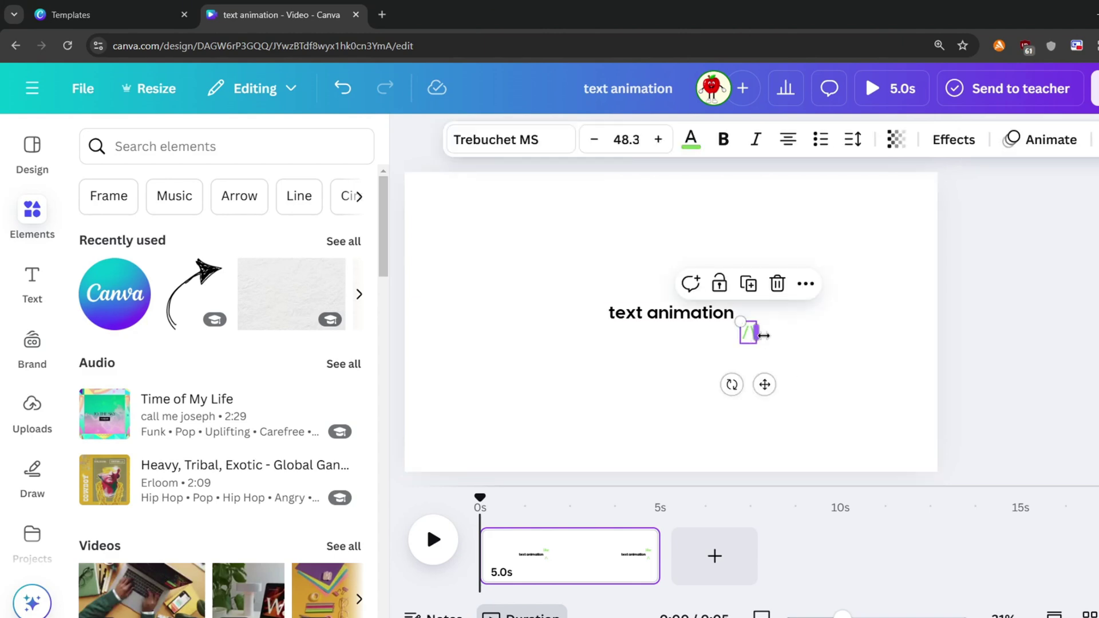
left_click(802, 349)
left_click(752, 339)
Move the slash pair up-left and tighten its letter spacing to about -133.
left_click(853, 140)
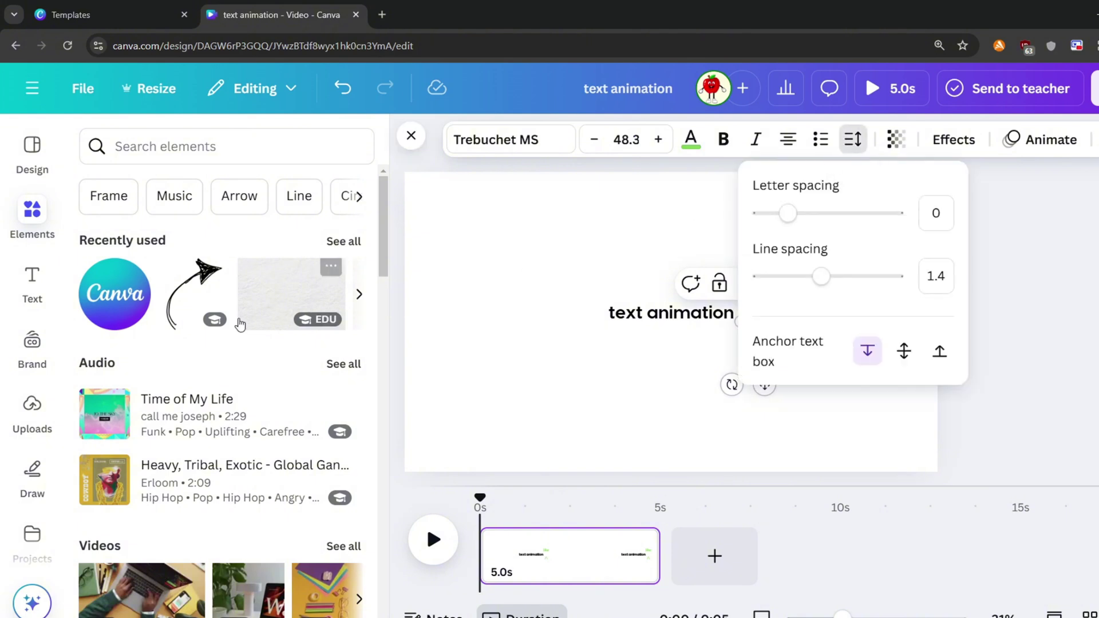
left_click(719, 346)
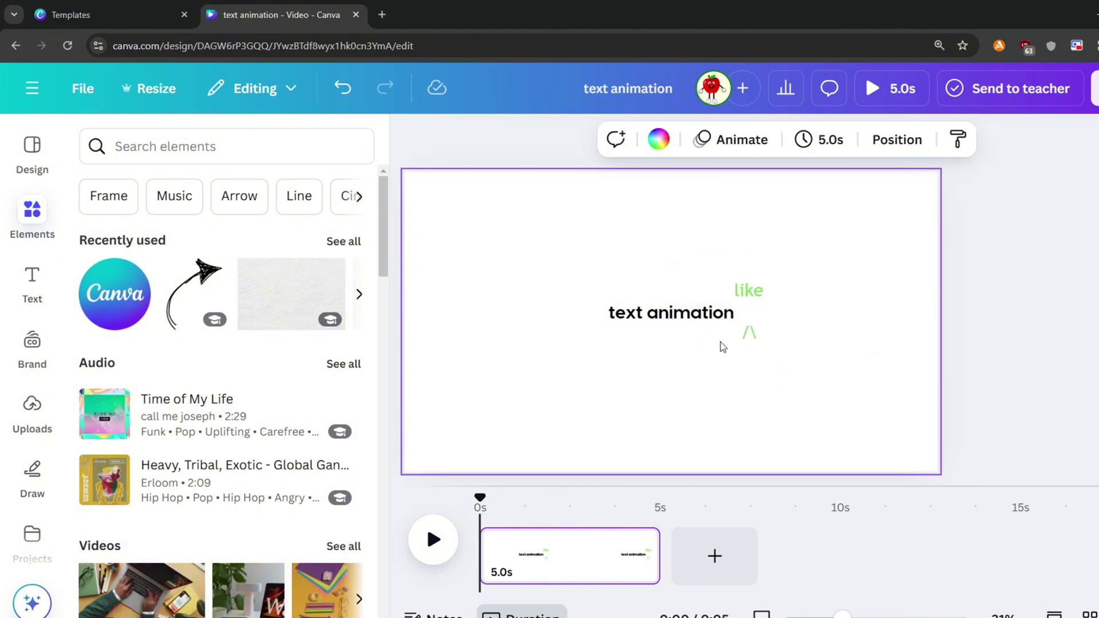
left_click(748, 329)
left_click_drag(737, 332, 612, 257)
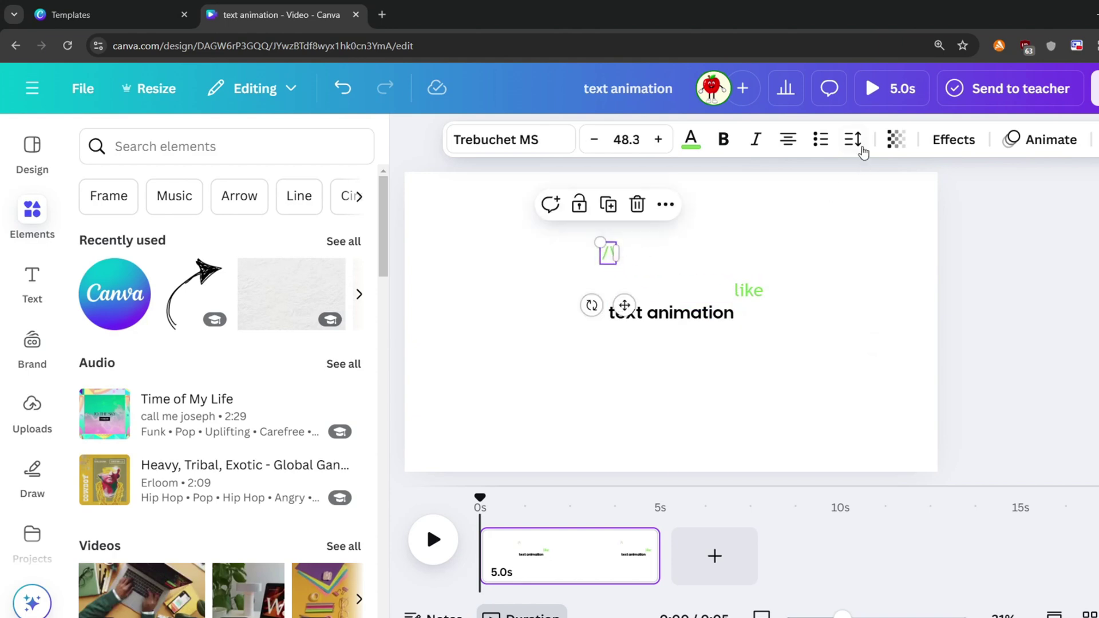
left_click(859, 146)
left_click_drag(804, 225, 771, 222)
Zoom in and align the green caret at the end of 'text animation', beneath 'like'.
left_click(673, 255)
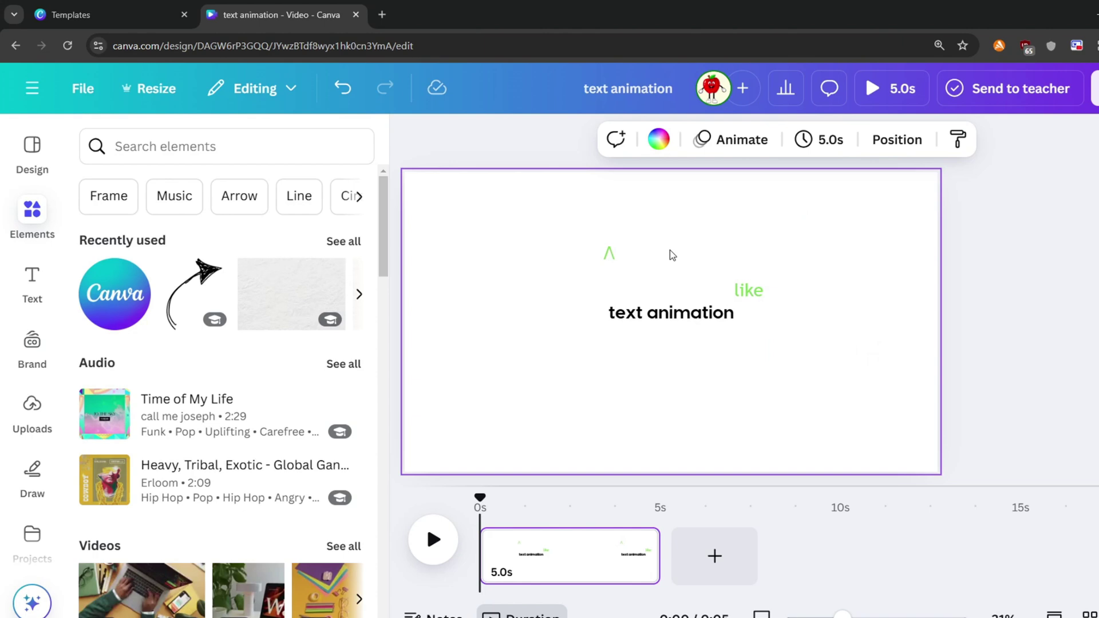
left_click(738, 287)
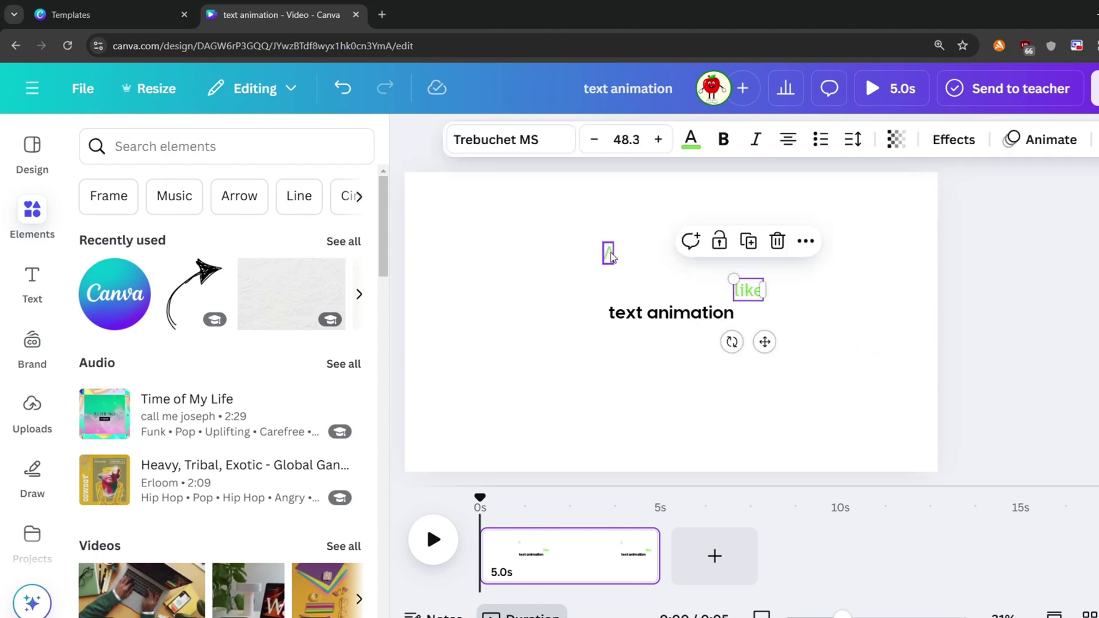
left_click_drag(610, 255, 742, 314)
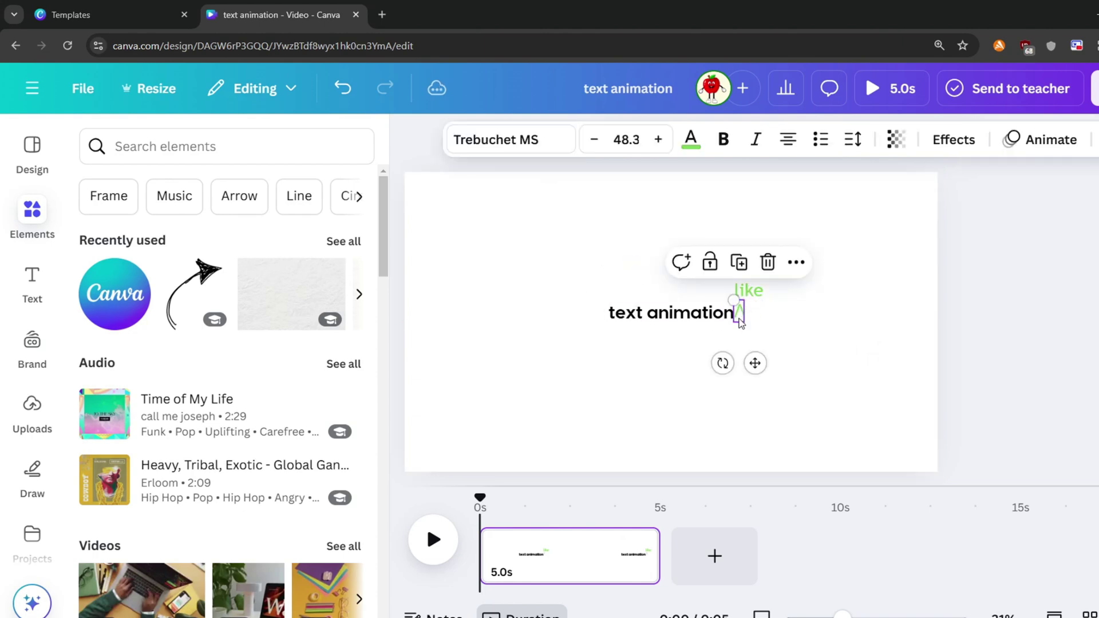
scroll(813, 389, "up", 5, "ctrl")
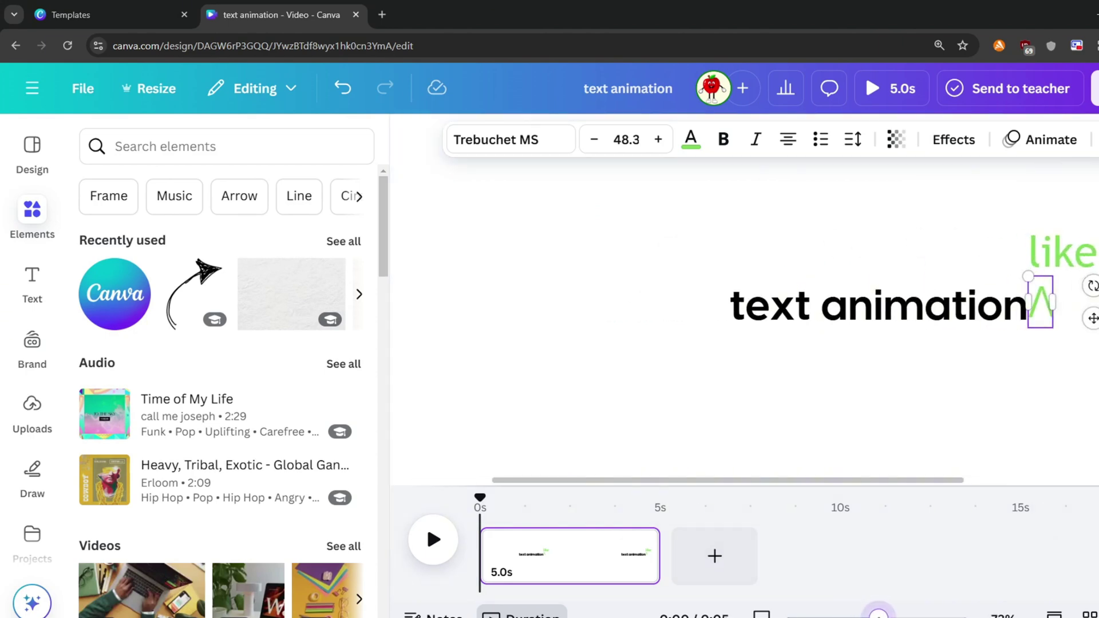
left_click_drag(856, 478, 1040, 480)
left_click(750, 247)
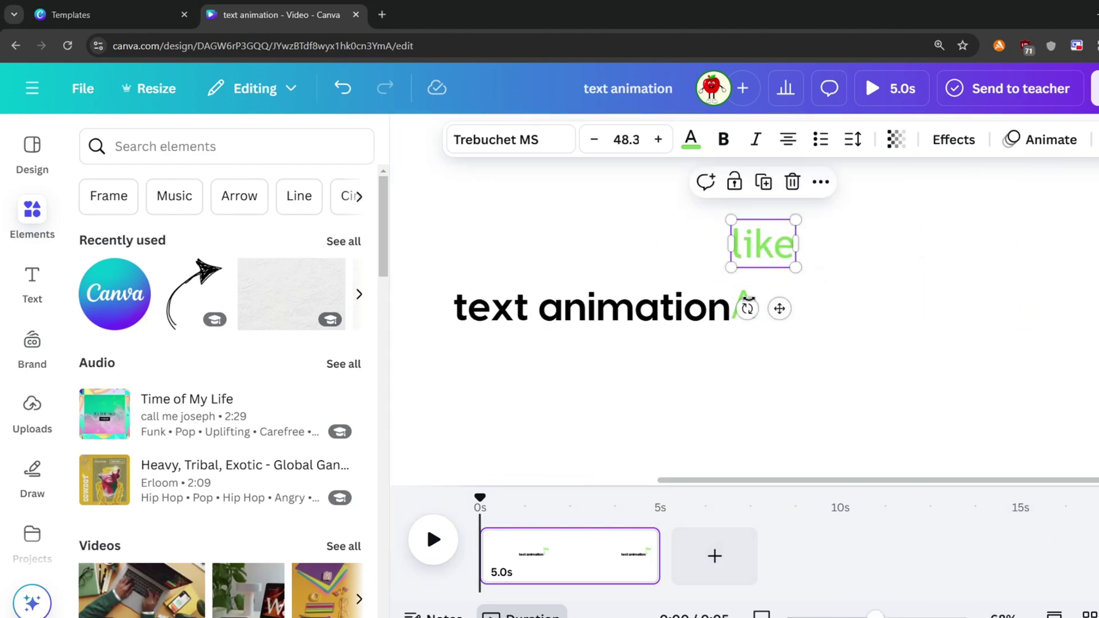
scroll(760, 309, "down", 5, "ctrl")
left_click(746, 300)
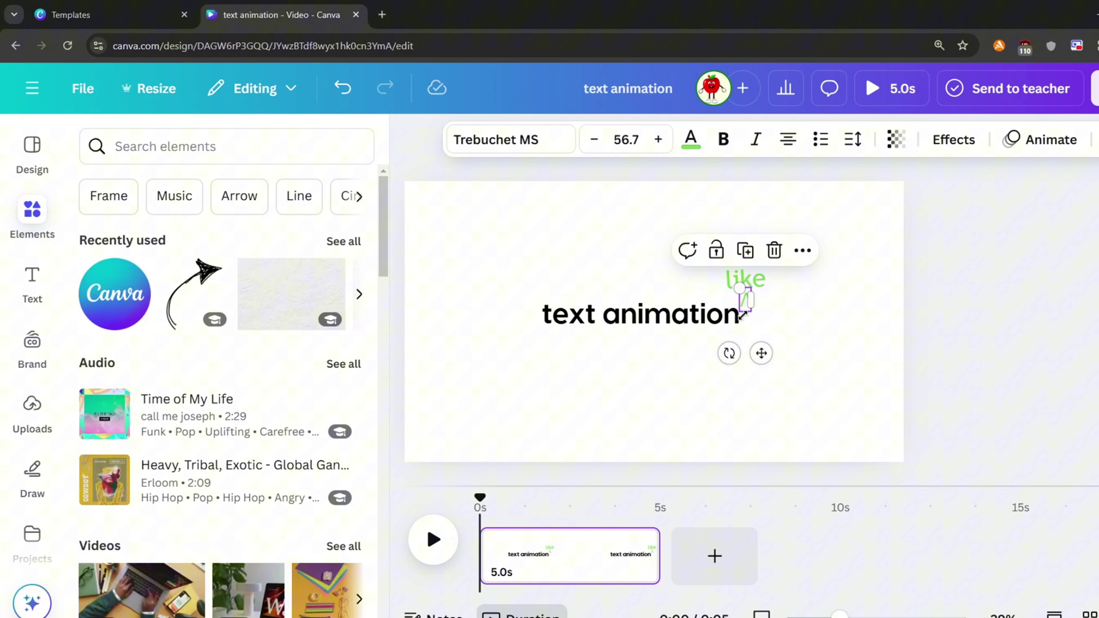
left_click(647, 351)
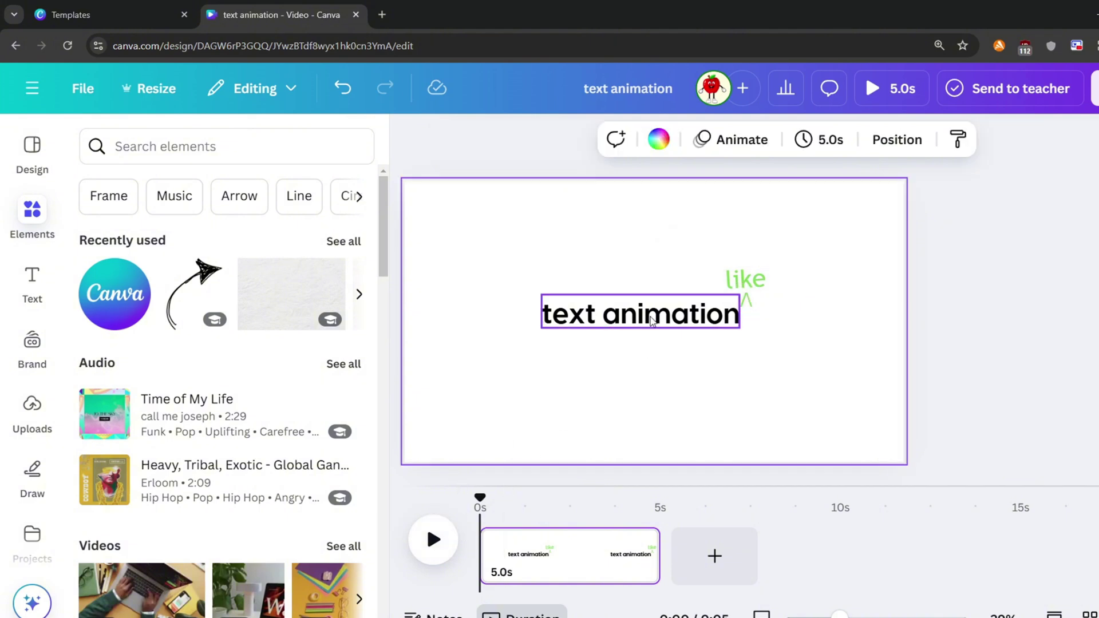
Give the 'text animation' heading the Ascend animation.
left_click(651, 321)
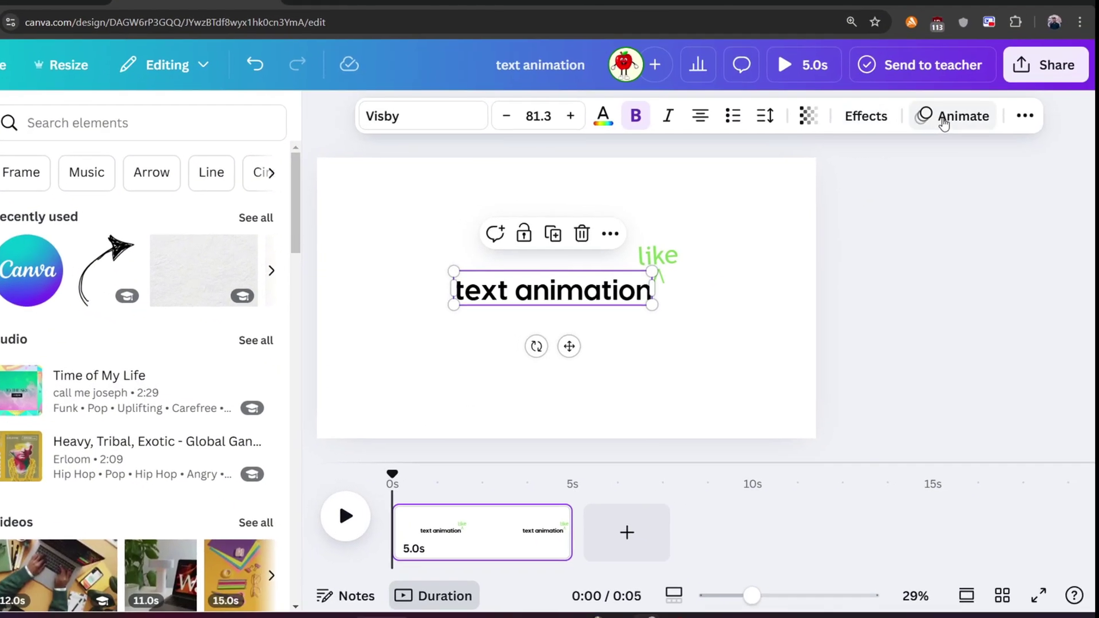
left_click(943, 119)
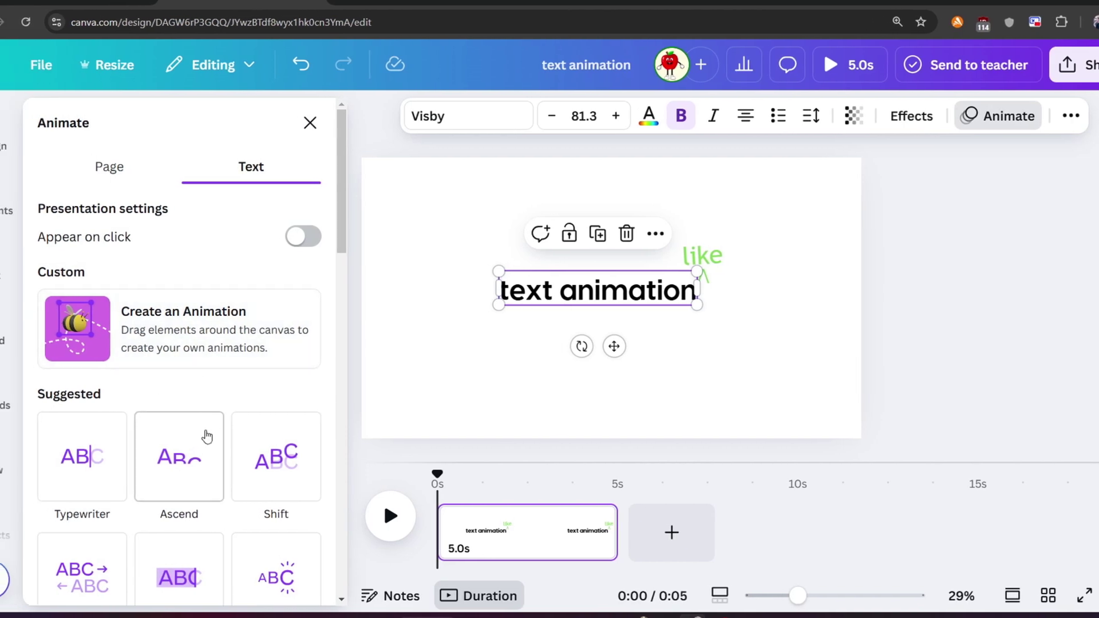
left_click(206, 438)
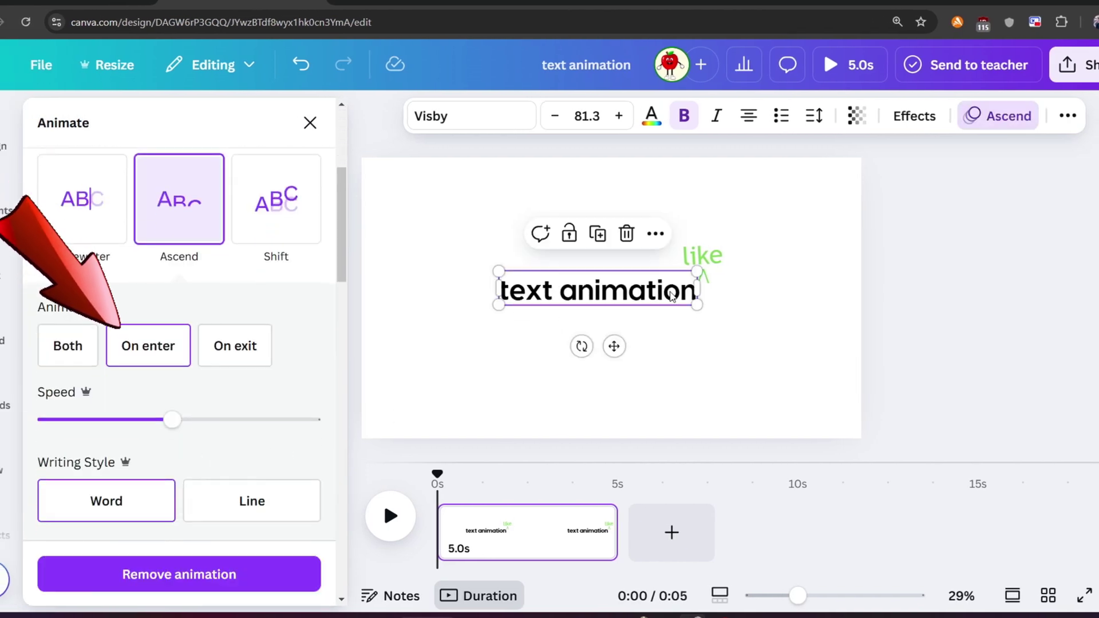
left_click(710, 280)
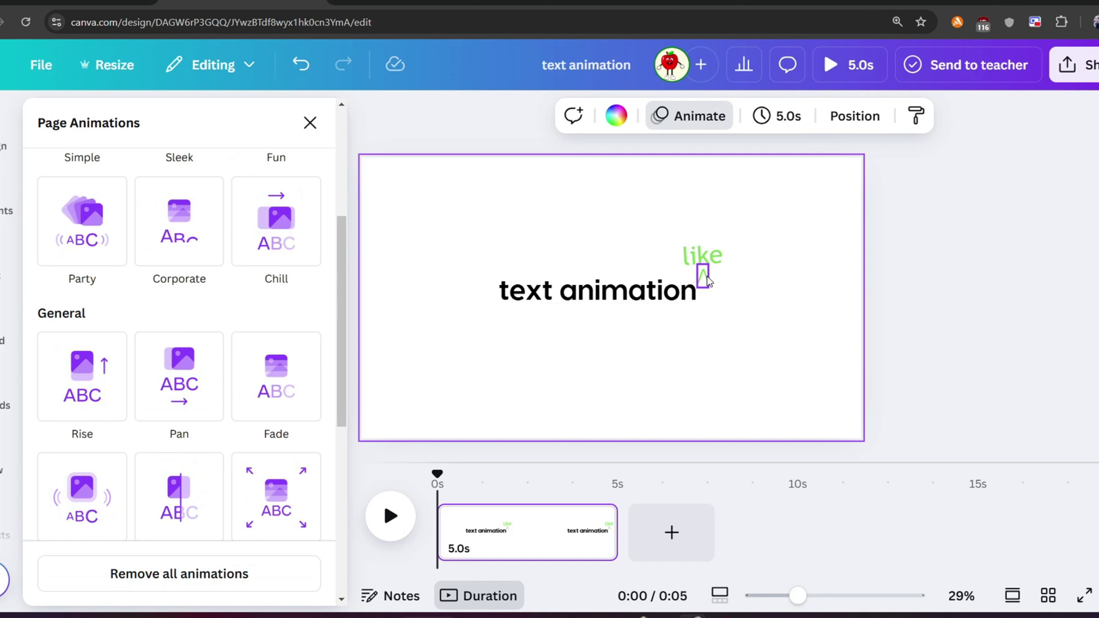
Give the green caret the Pop animation.
left_click(707, 280)
scroll(229, 401, "down", 9)
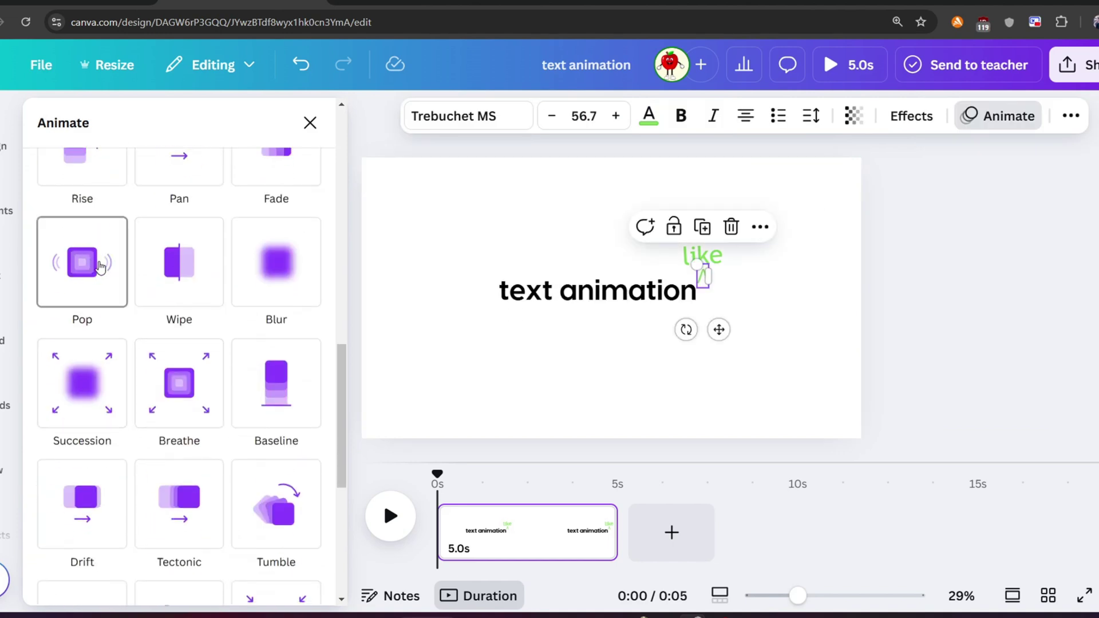
left_click(100, 266)
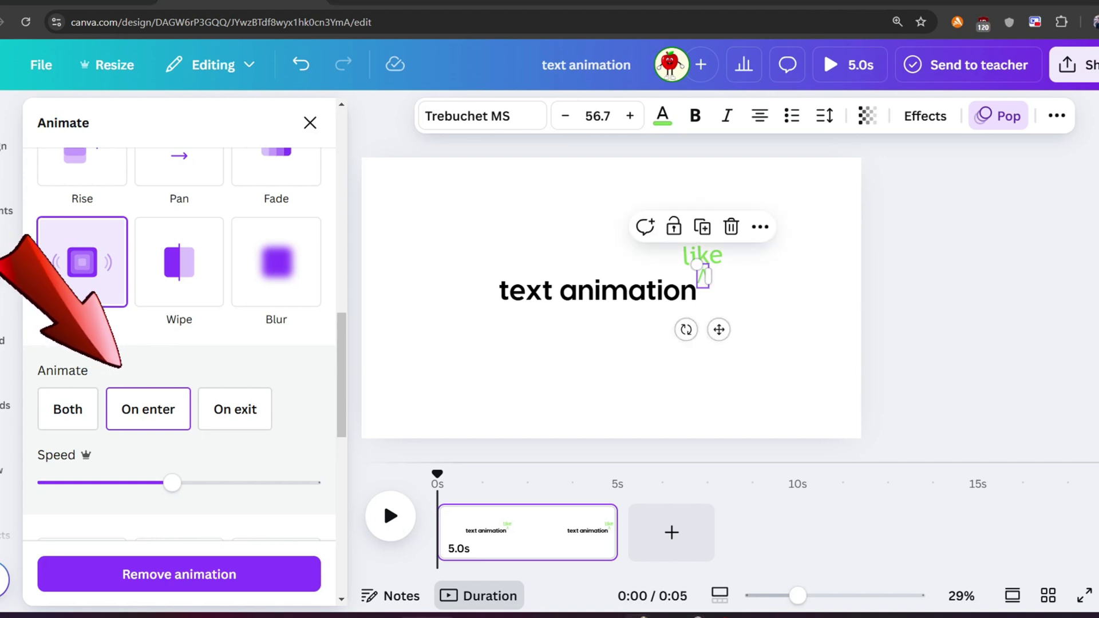
Give the word 'like' the Baseline animation.
left_click(704, 255)
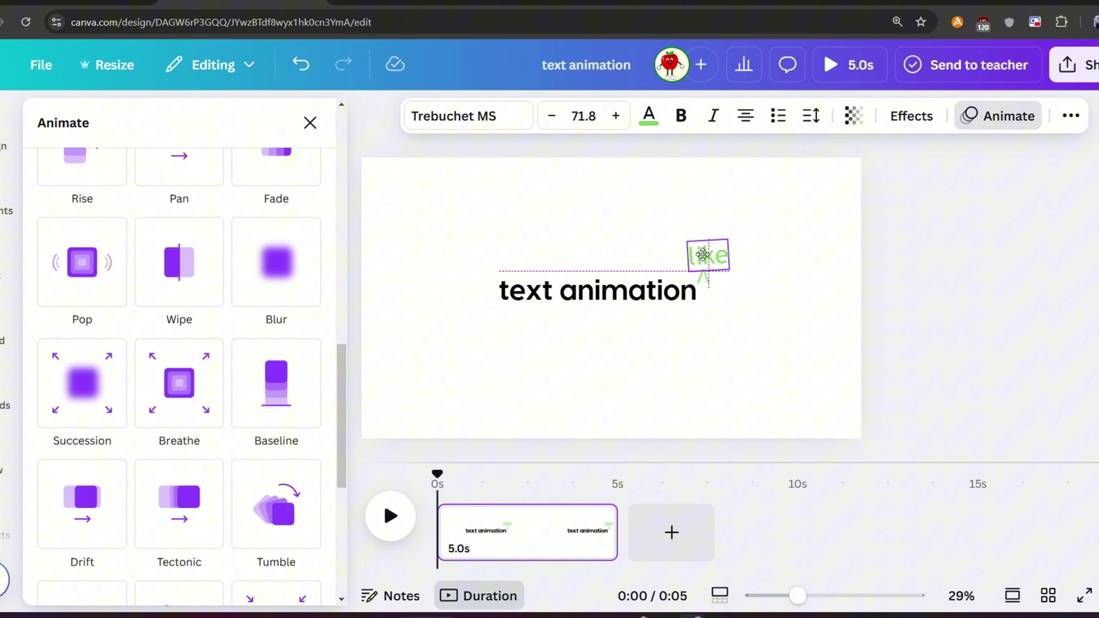
scroll(229, 294, "down", 1)
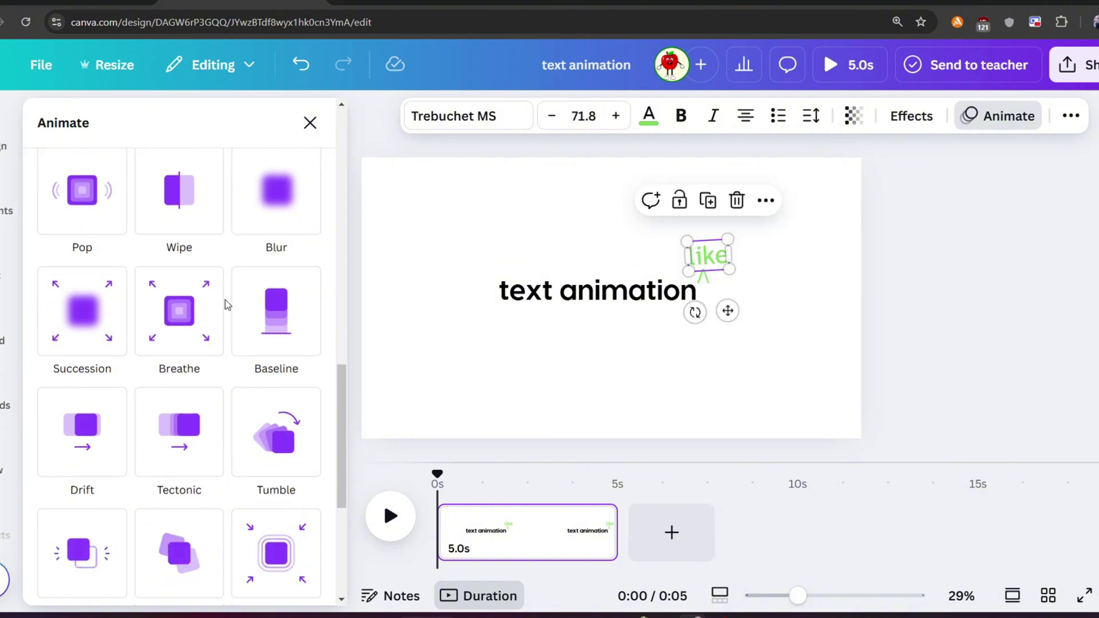
left_click(264, 319)
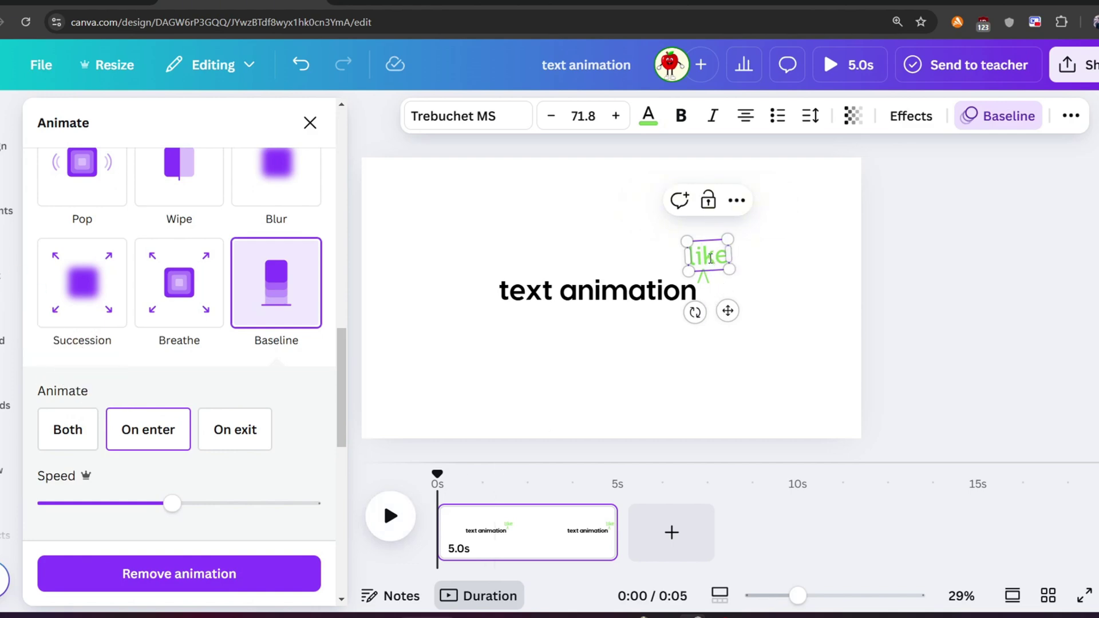
left_click(630, 292)
In the timeline, delay the heading's start and make the caret appear at 3.7 seconds.
right_click(630, 292)
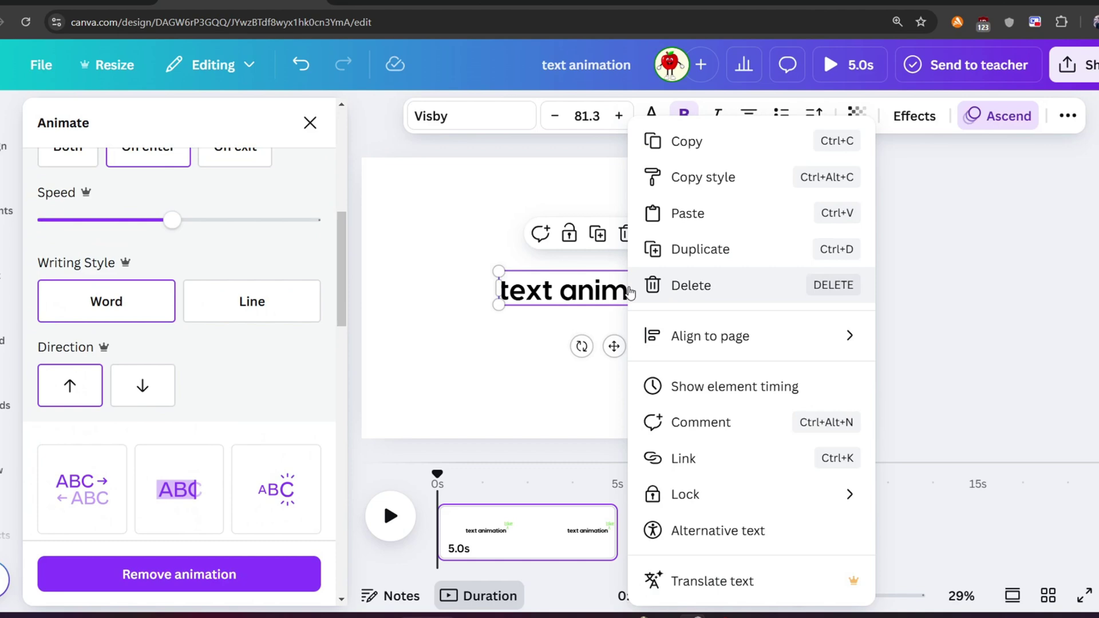
left_click(694, 387)
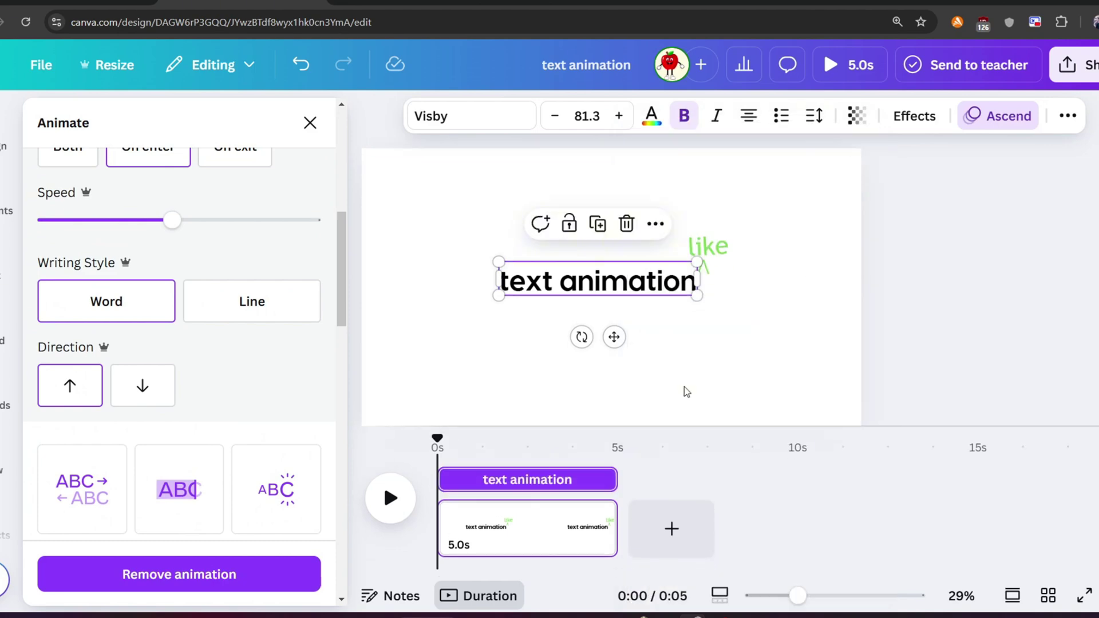
left_click_drag(438, 480, 492, 481)
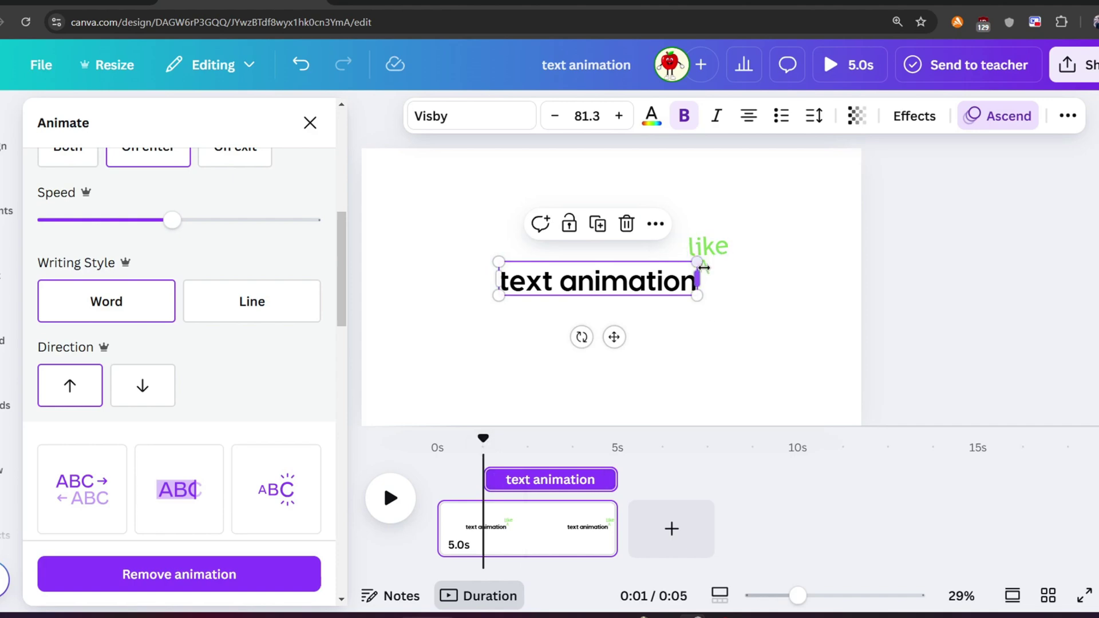
left_click(719, 277)
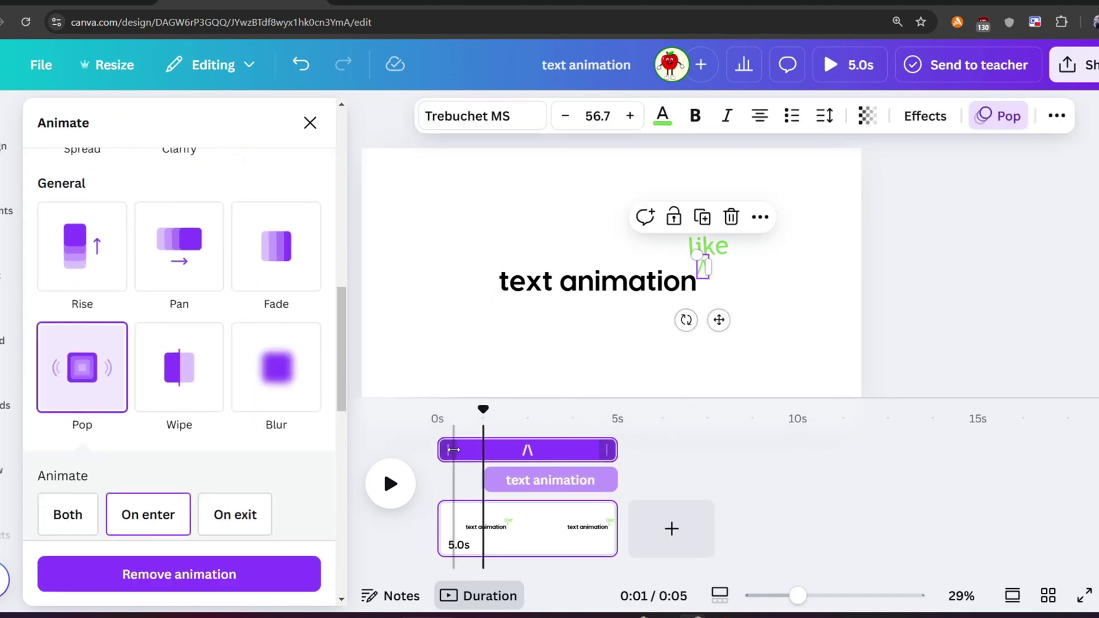
left_click_drag(454, 450, 491, 450)
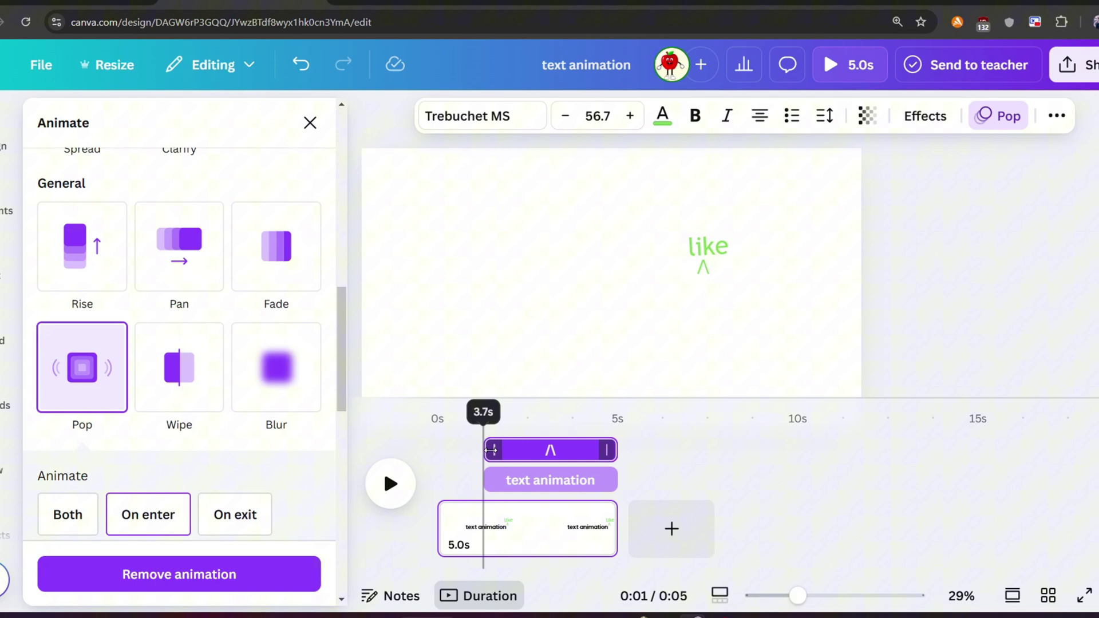
Rewind to the start and preview the staggered animation.
left_click_drag(491, 450, 481, 450)
left_click_drag(483, 411, 436, 411)
key("space")
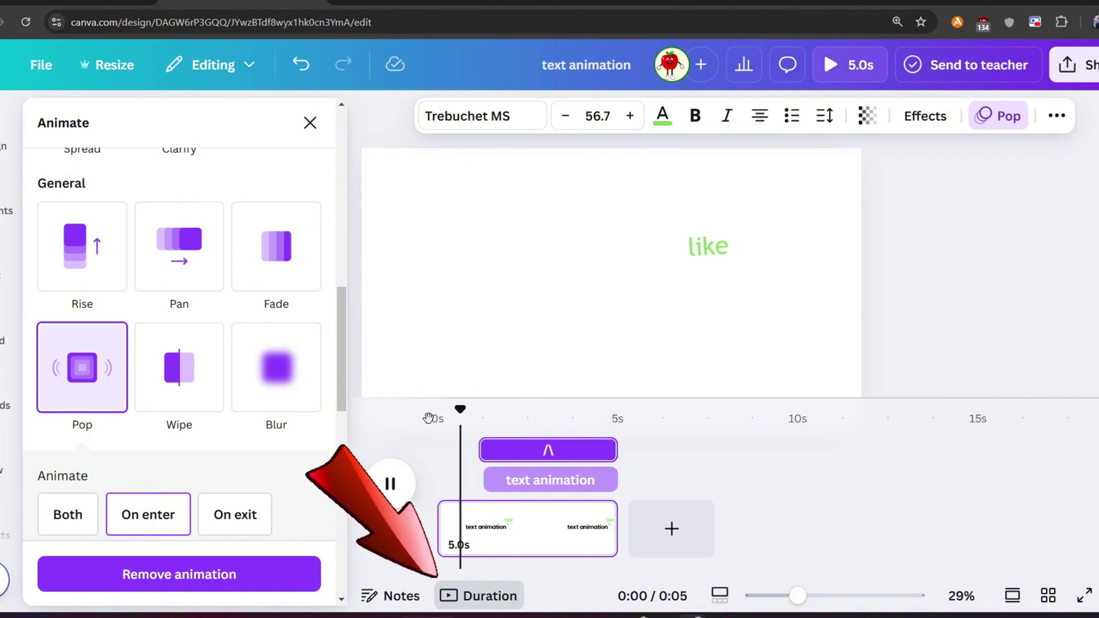
left_click(492, 481)
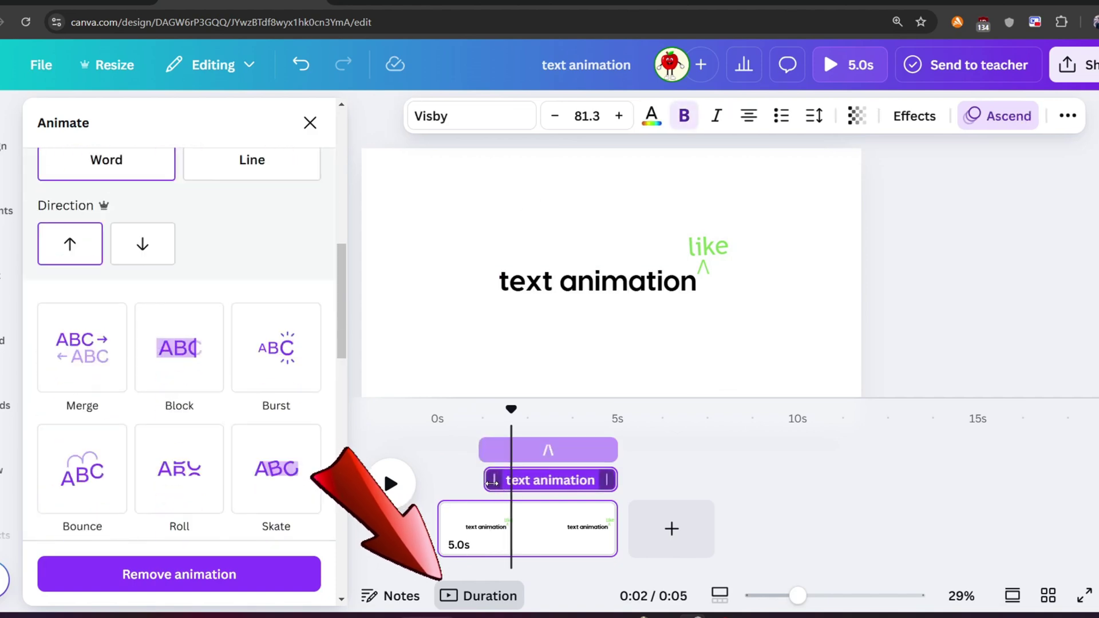
Delay when the word 'like' appears, then rewind the timeline.
left_click(709, 247)
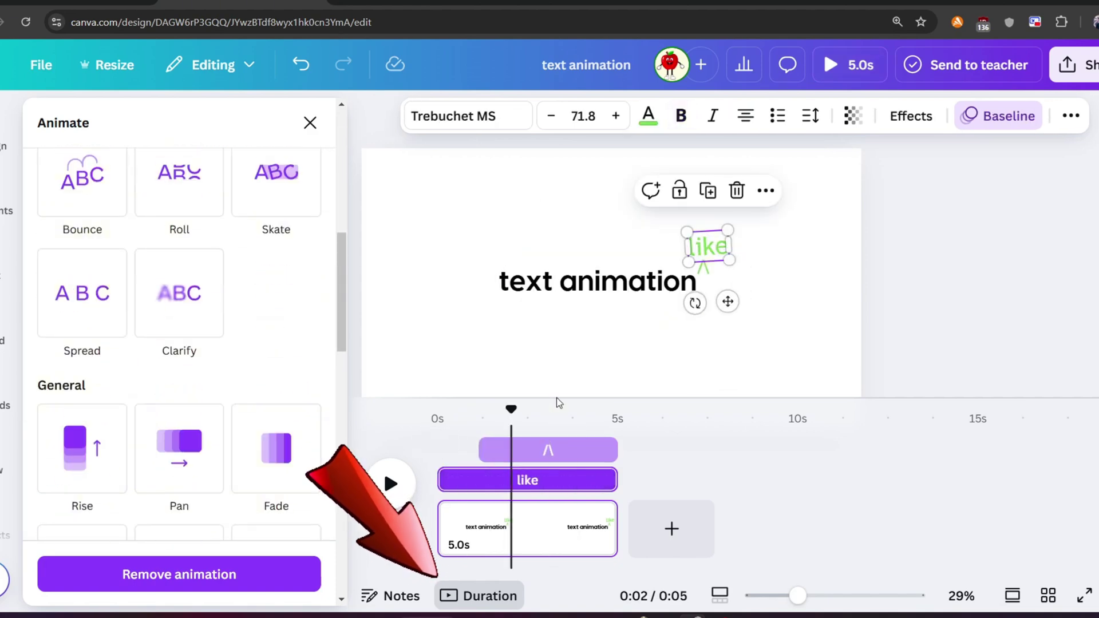
left_click_drag(440, 480, 485, 484)
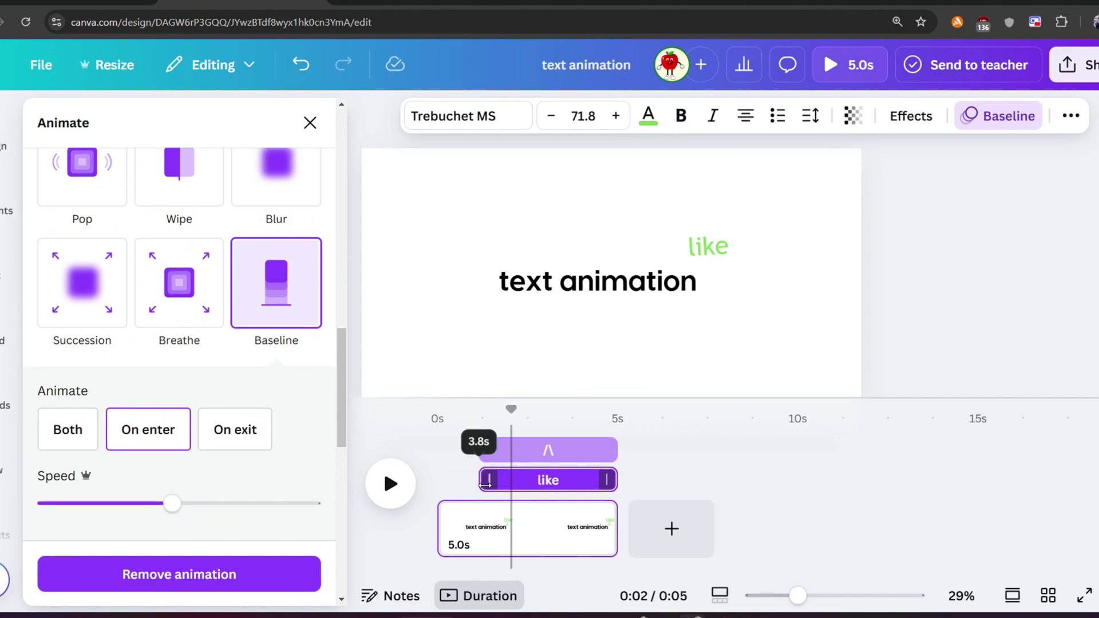
left_click_drag(511, 410, 418, 411)
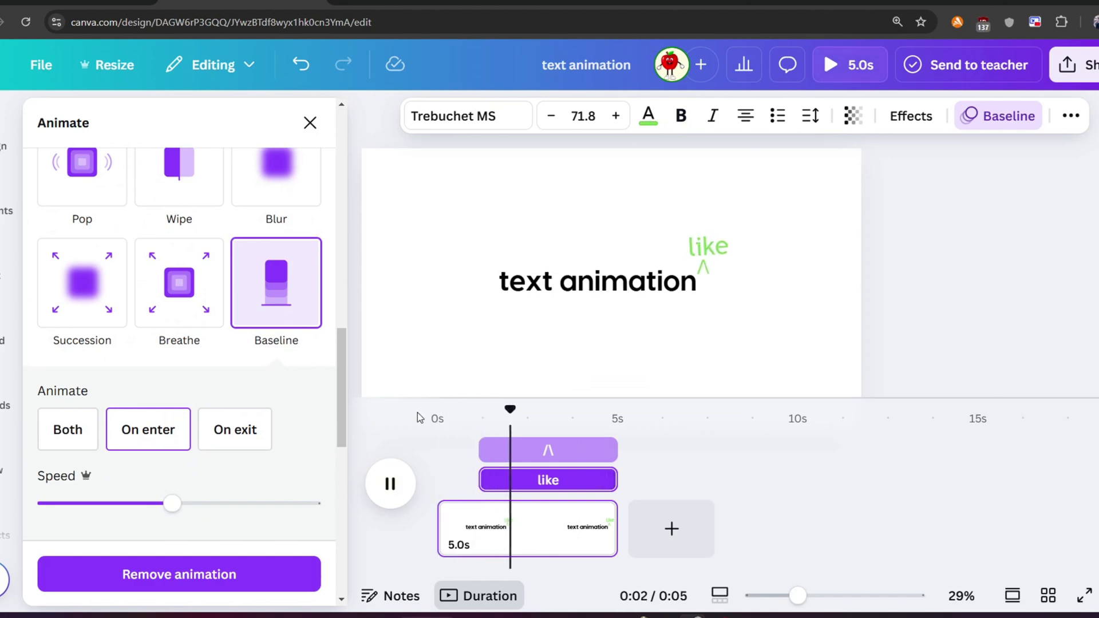
left_click(453, 383)
Duplicate the heading with Ctrl+D and retype the copy as 'this'.
left_click(596, 258)
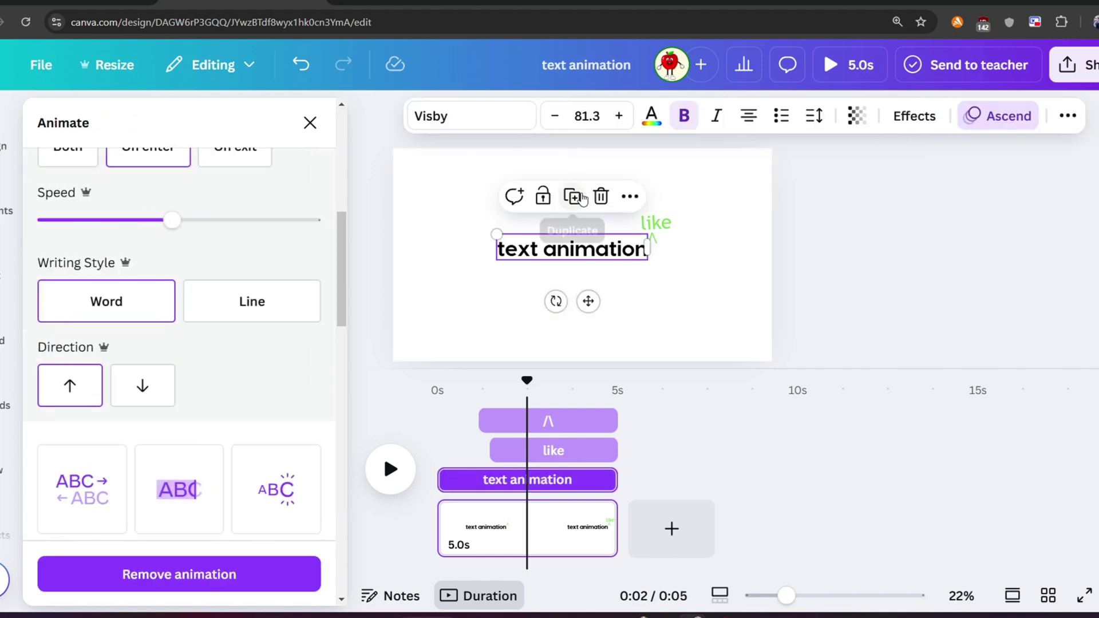
key("ctrl+d")
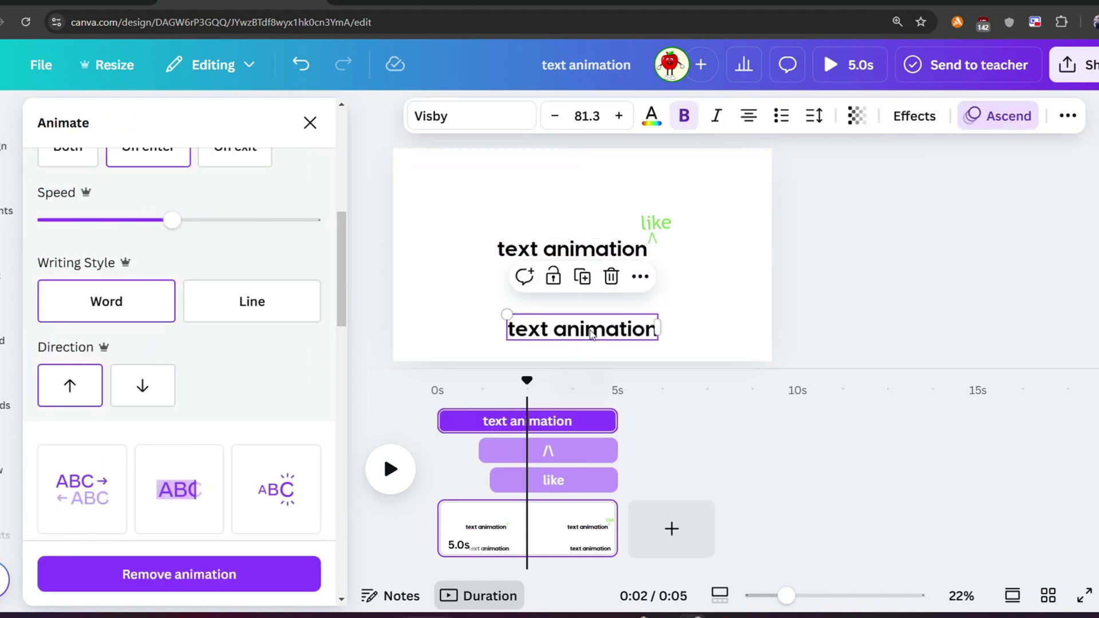
double_click(584, 328)
type("thi")
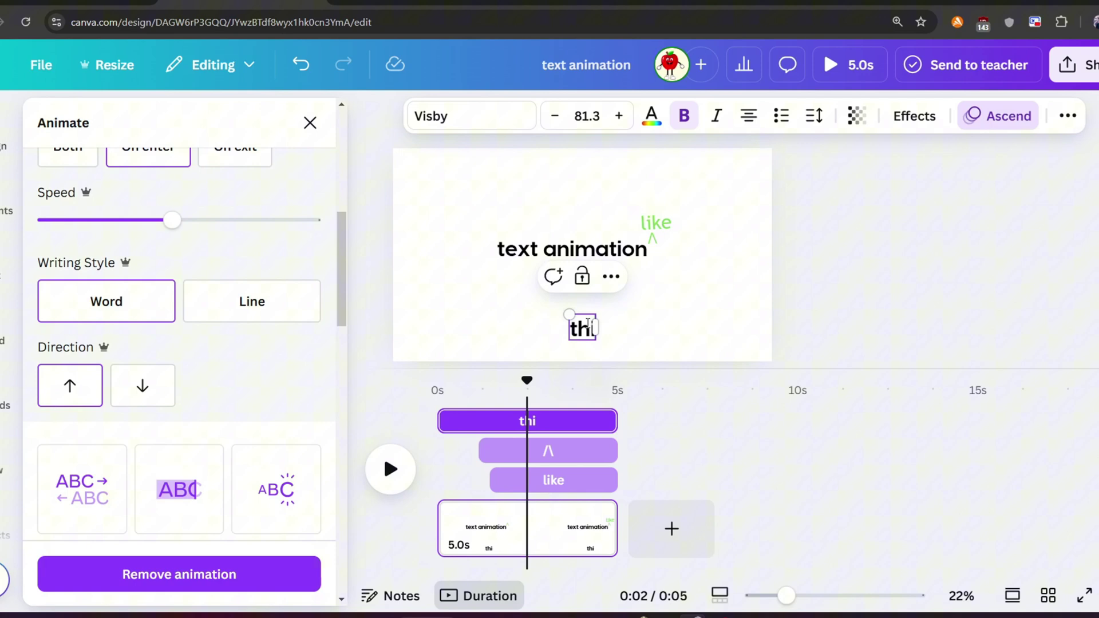
type("s")
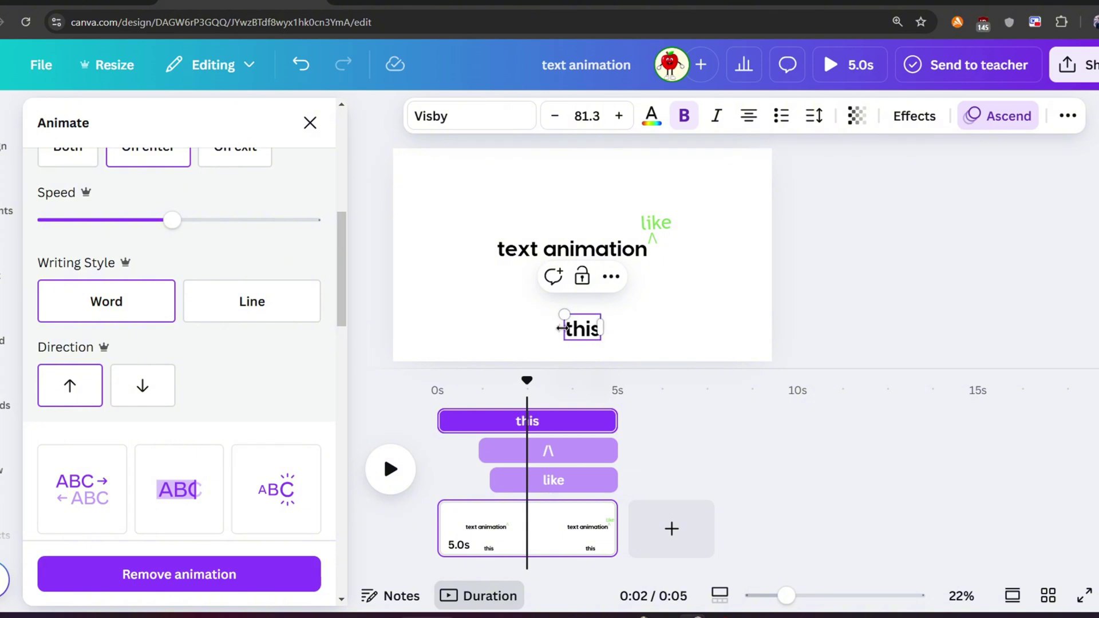
left_click(564, 329)
double_click(575, 324)
left_click(576, 324)
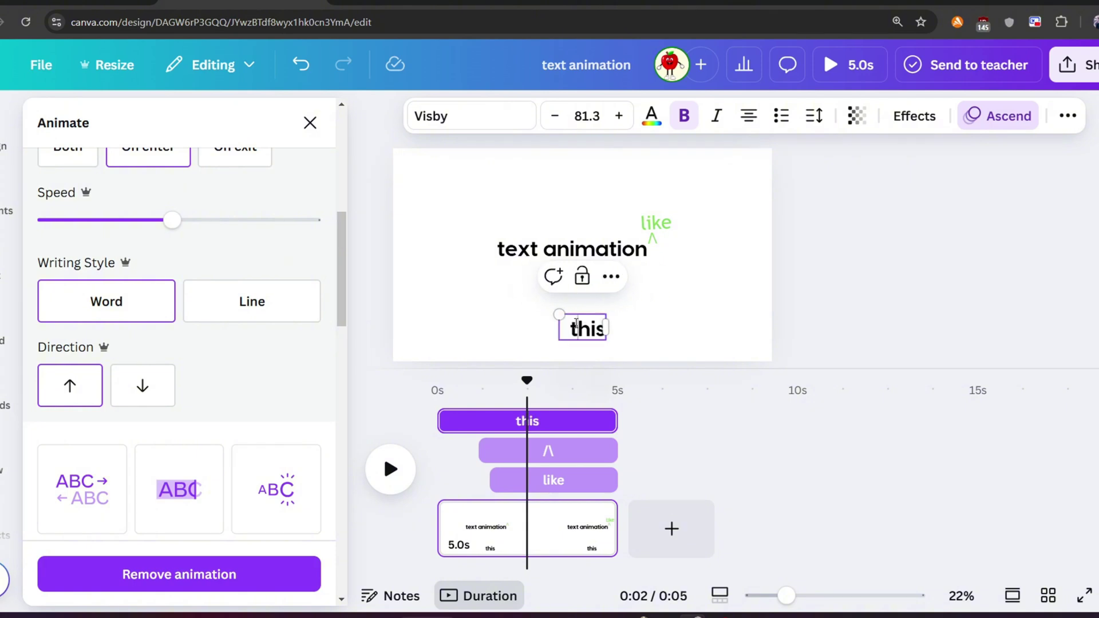
double_click(587, 319)
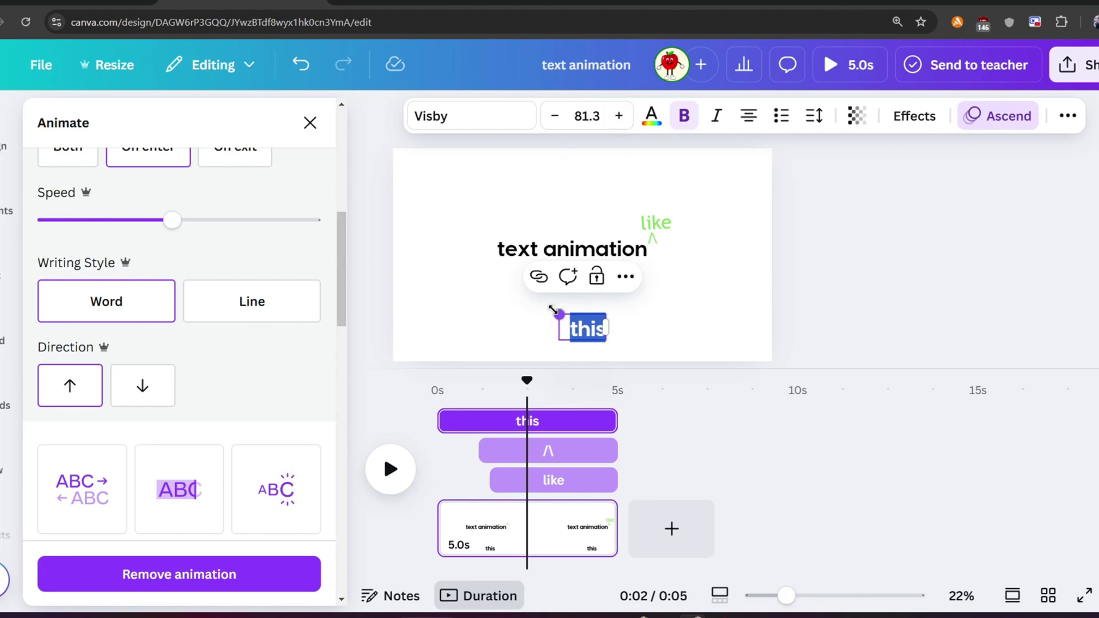
Enlarge 'this' to size 424 and park it off the page's right edge.
left_click_drag(552, 309, 410, 187)
left_click(425, 197)
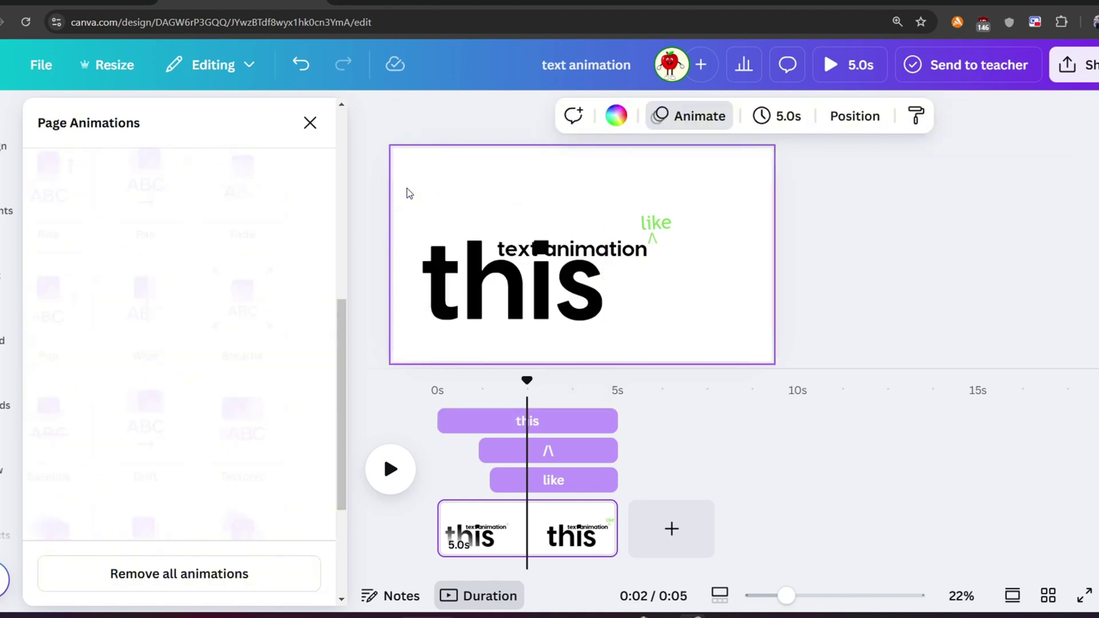
left_click_drag(428, 268, 800, 291)
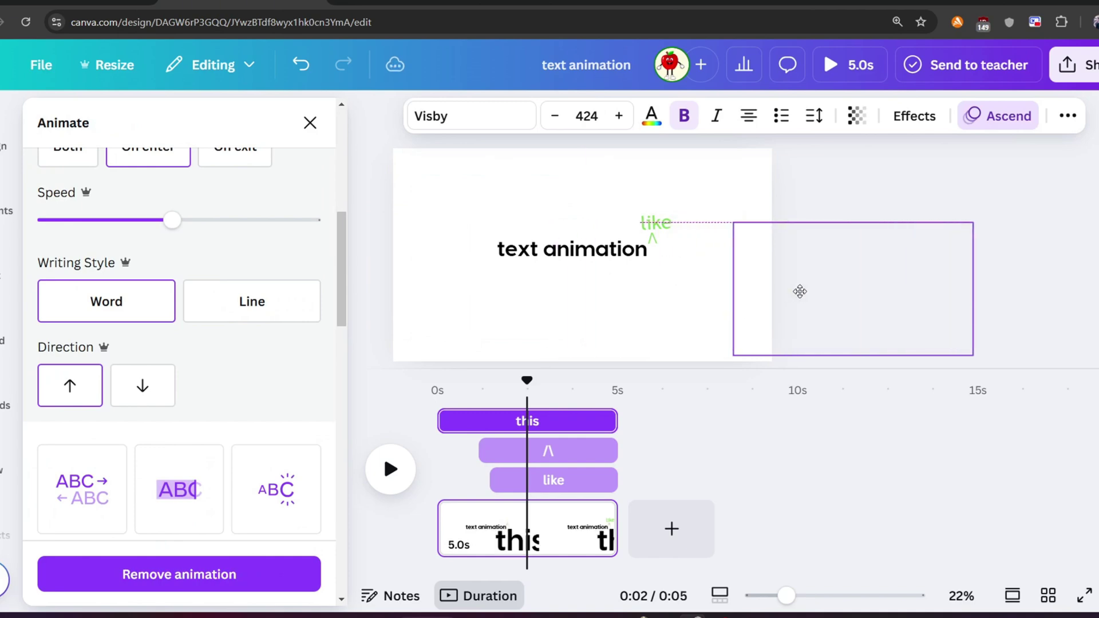
left_click_drag(800, 291, 800, 292)
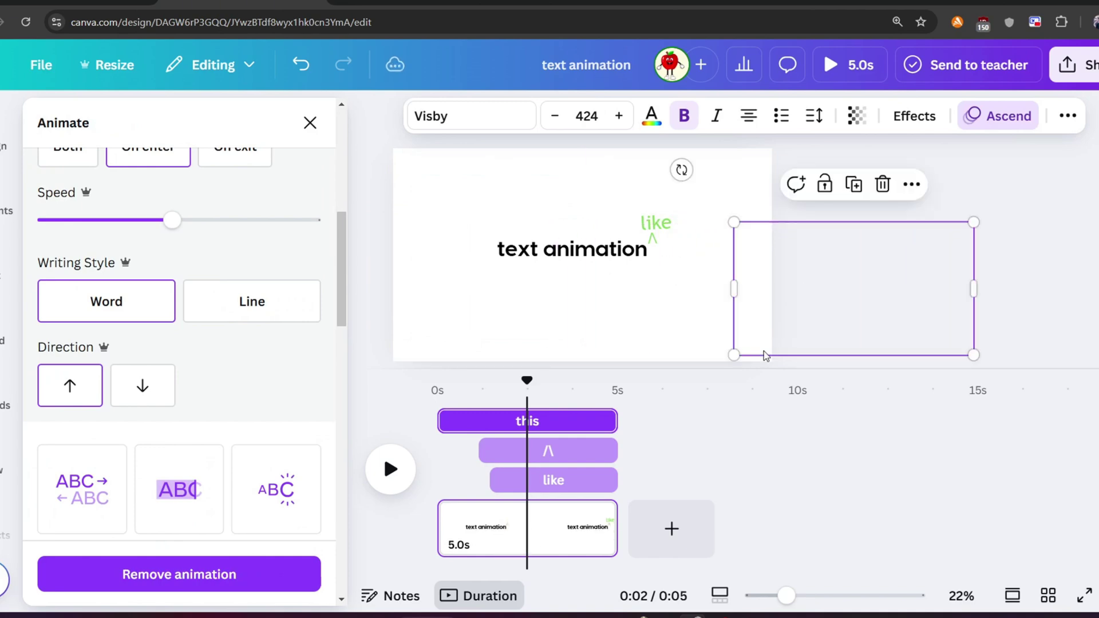
Cut the word 'this' and duplicate the first page.
key("Delete")
right_click(515, 526)
left_click(596, 240)
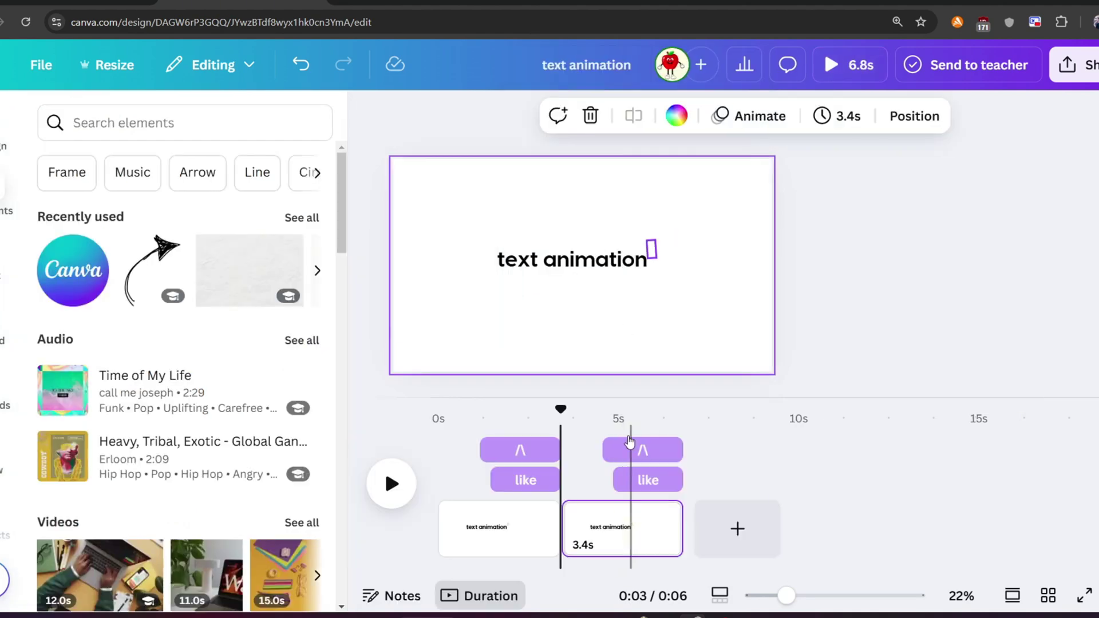
Remove the caret's Pop animation on the second page.
left_click(633, 451)
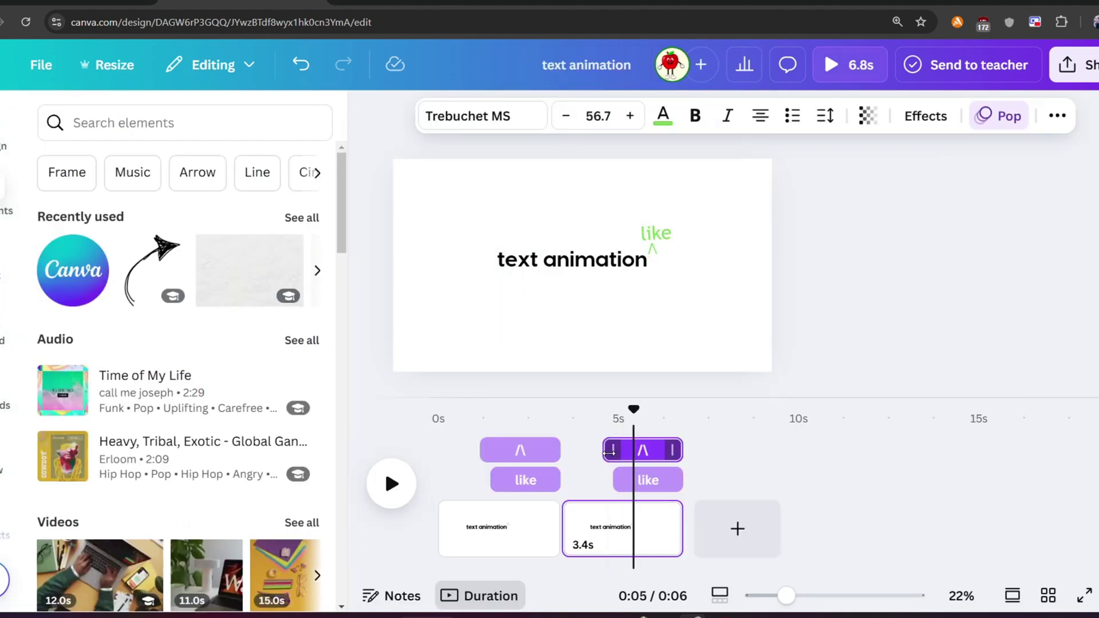
left_click(622, 480)
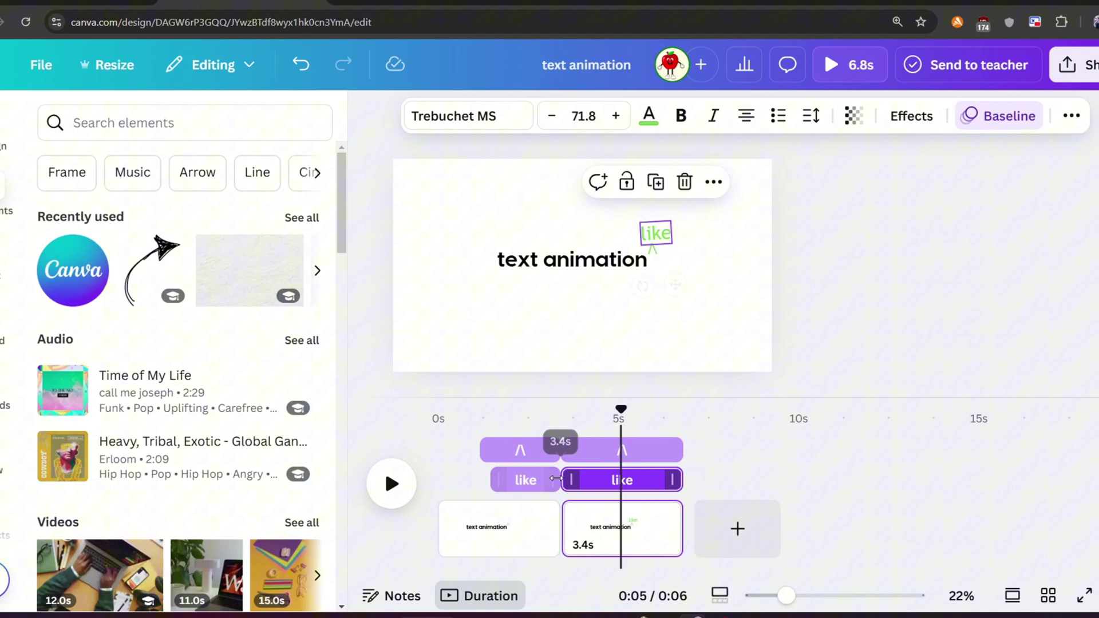
left_click(602, 458)
left_click(999, 117)
scroll(241, 363, "down", 5)
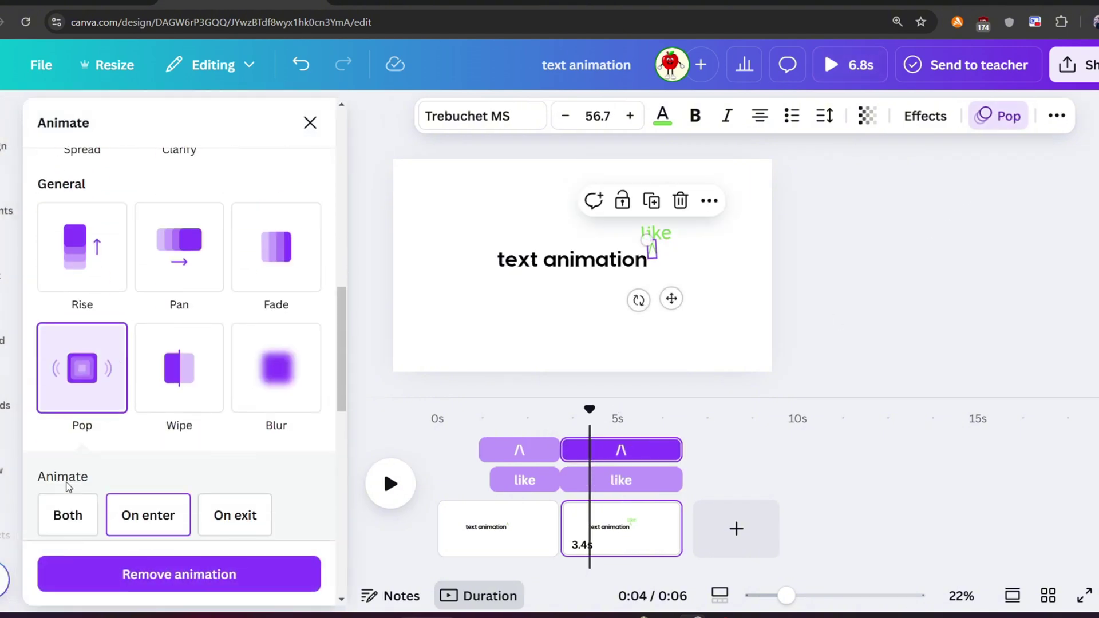
left_click(187, 574)
Remove the Baseline animation from 'like' on the second page.
left_click(610, 493)
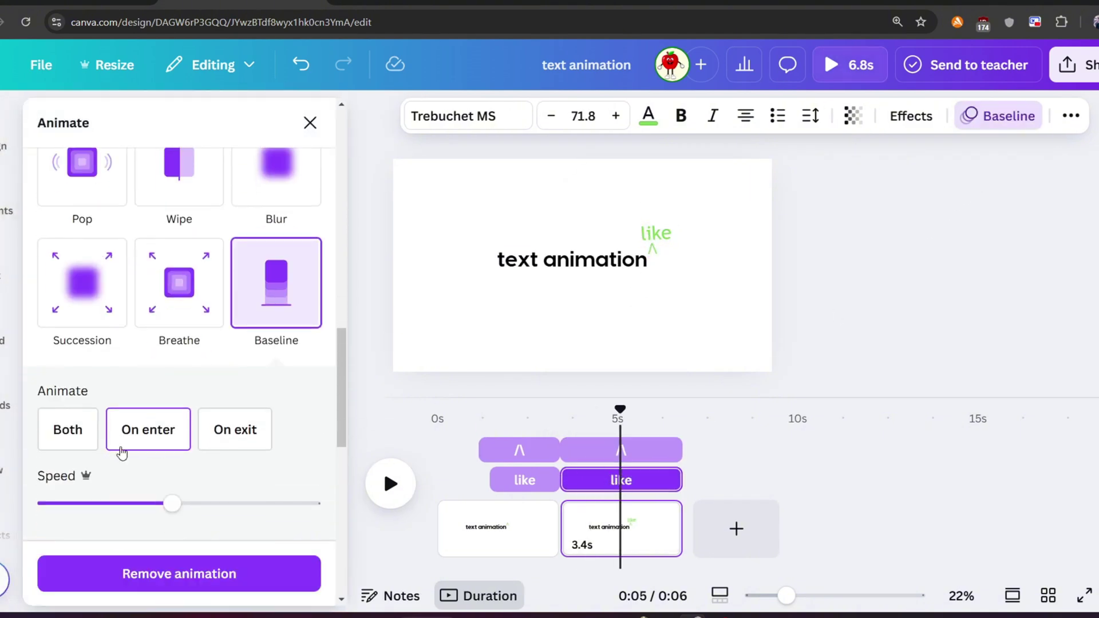
left_click(147, 394)
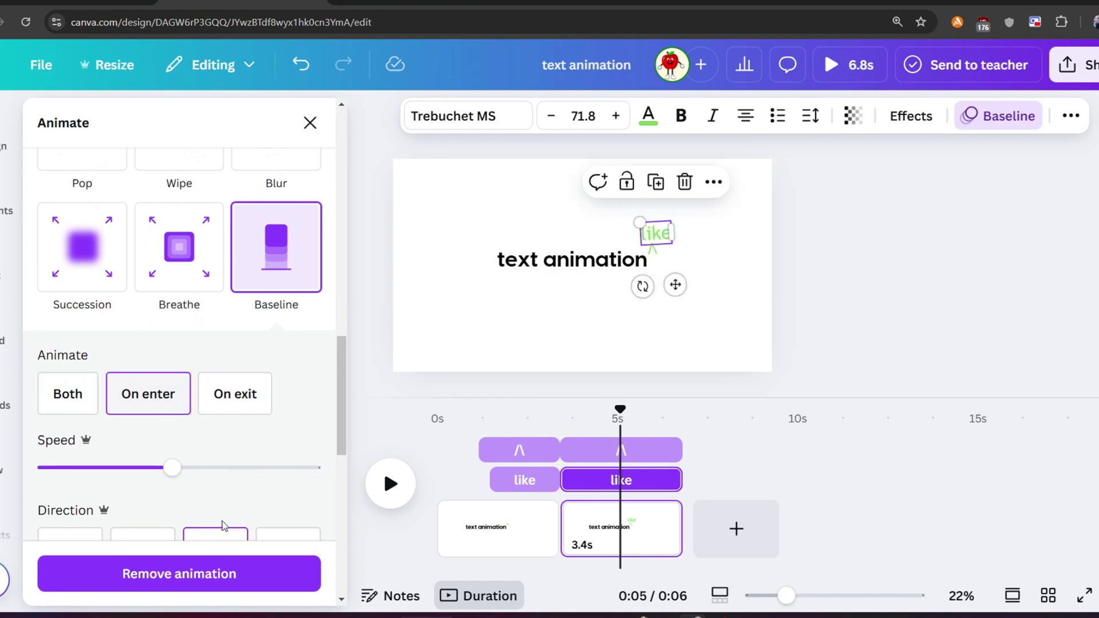
left_click(200, 575)
mouse_move(623, 410)
left_mouse_down()
mouse_move(522, 410)
mouse_move(598, 411)
left_mouse_up()
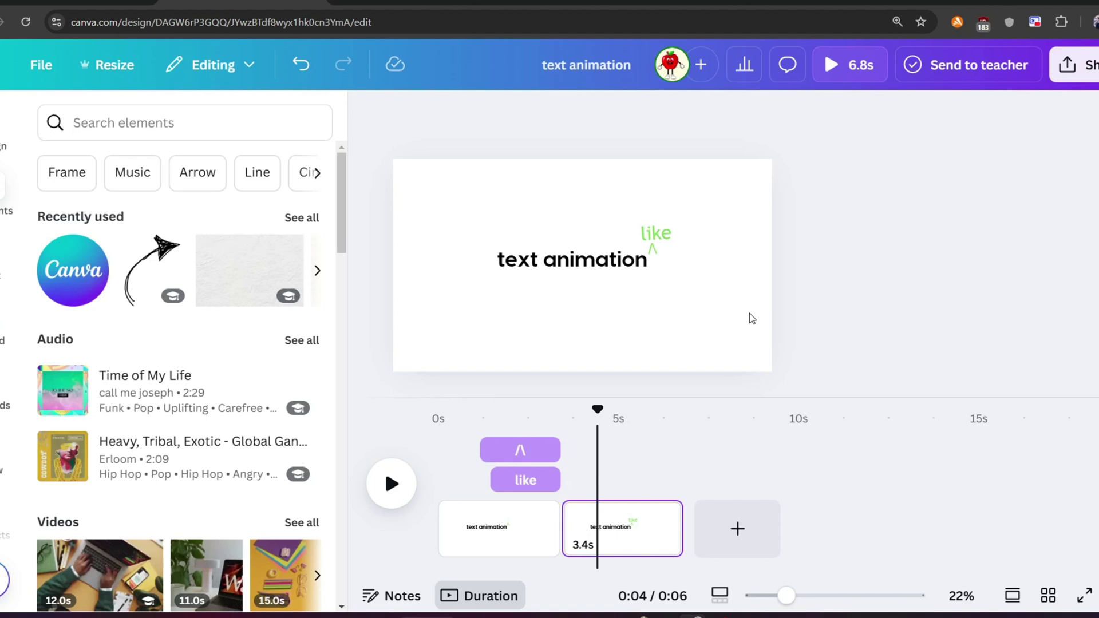
Paste 'this' onto page 2 and shift the heading, 'like' and caret up-left.
key("ctrl+v")
left_click_drag(788, 301, 782, 302)
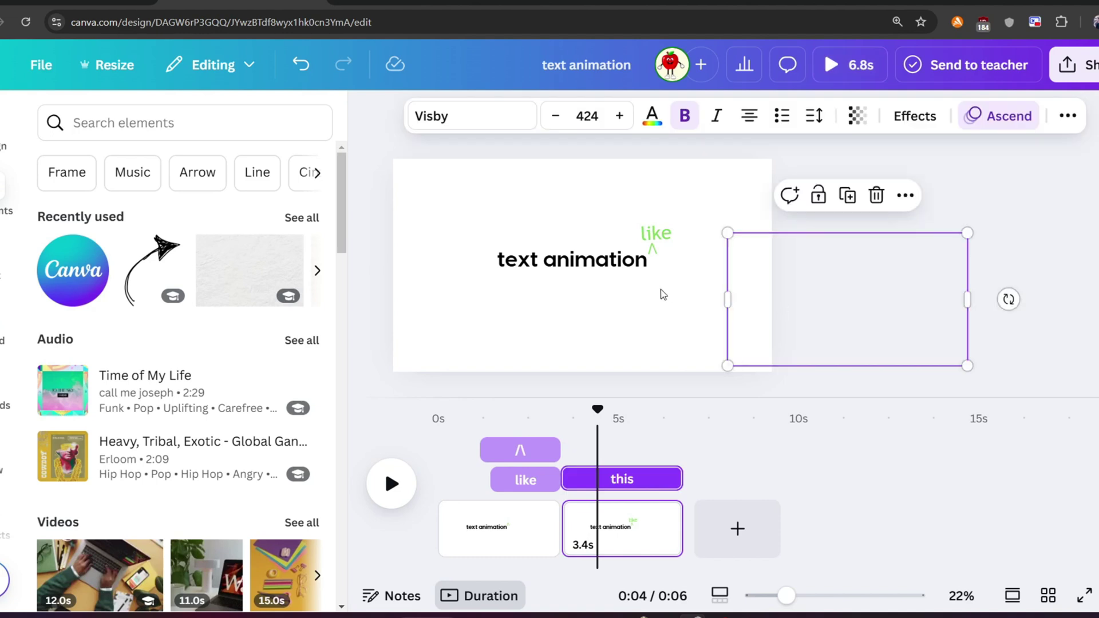
left_click_drag(589, 235, 565, 213)
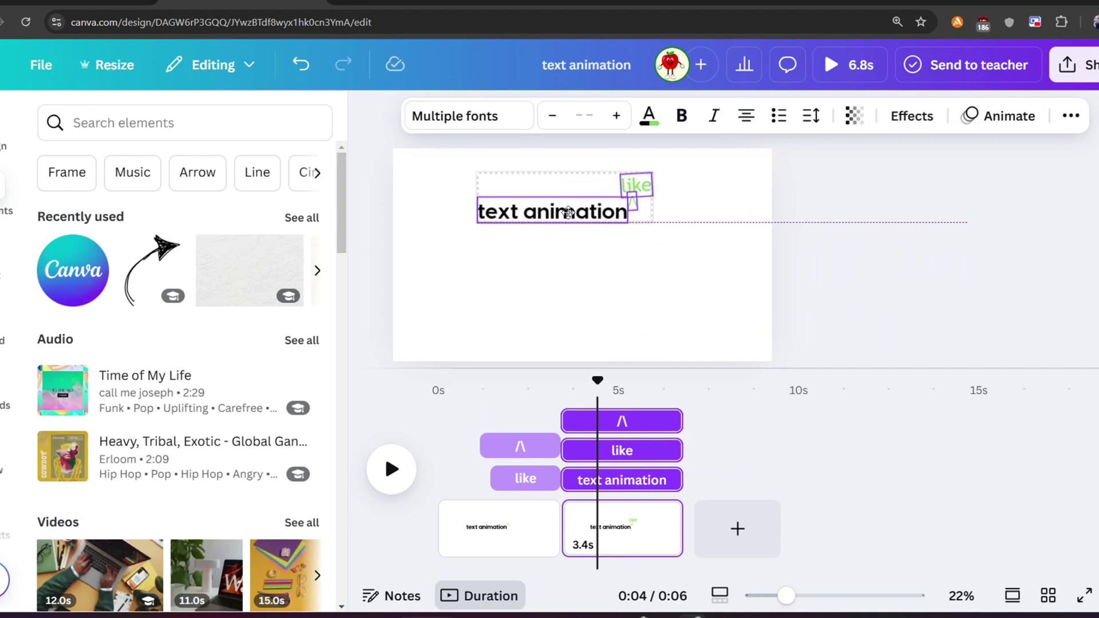
Bring 'this' onto the page and enlarge it to size 527 below the heading.
left_click(754, 298)
left_click_drag(753, 297, 489, 291)
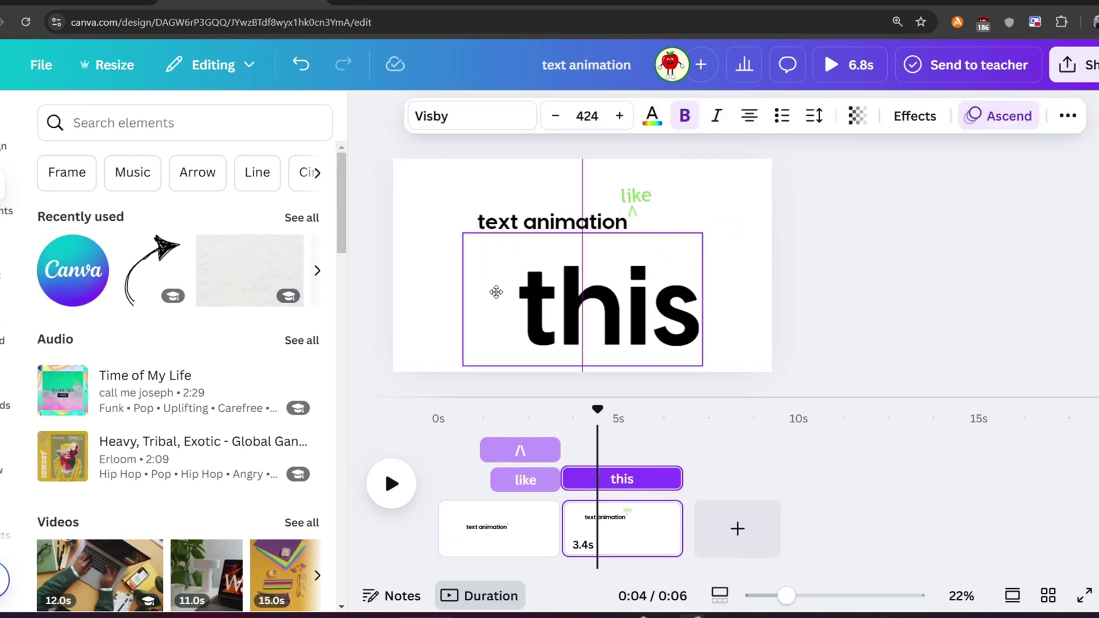
left_click_drag(463, 227, 405, 190)
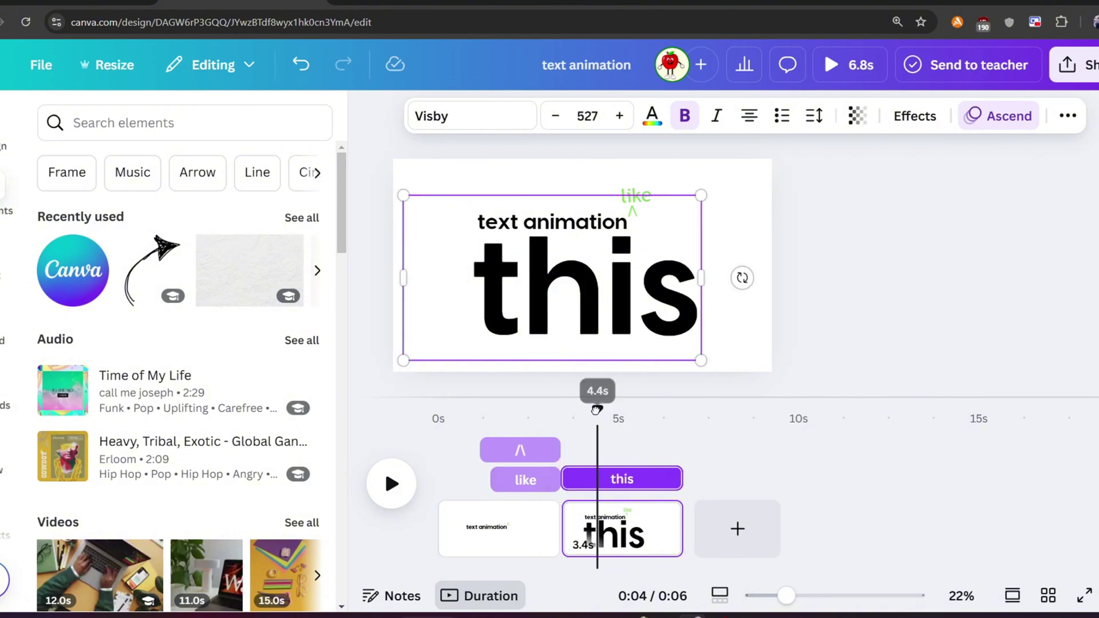
left_click_drag(597, 409, 545, 409)
Link pages 1 and 2 with a 0.9-second Match & Move transition and preview it.
left_click(560, 544)
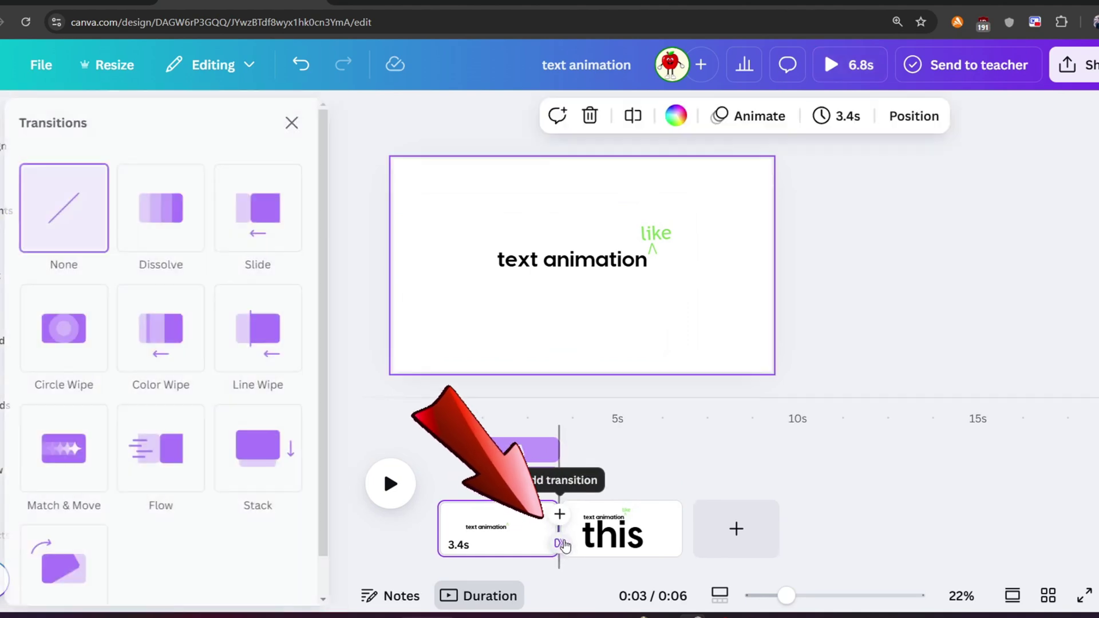
left_click(92, 470)
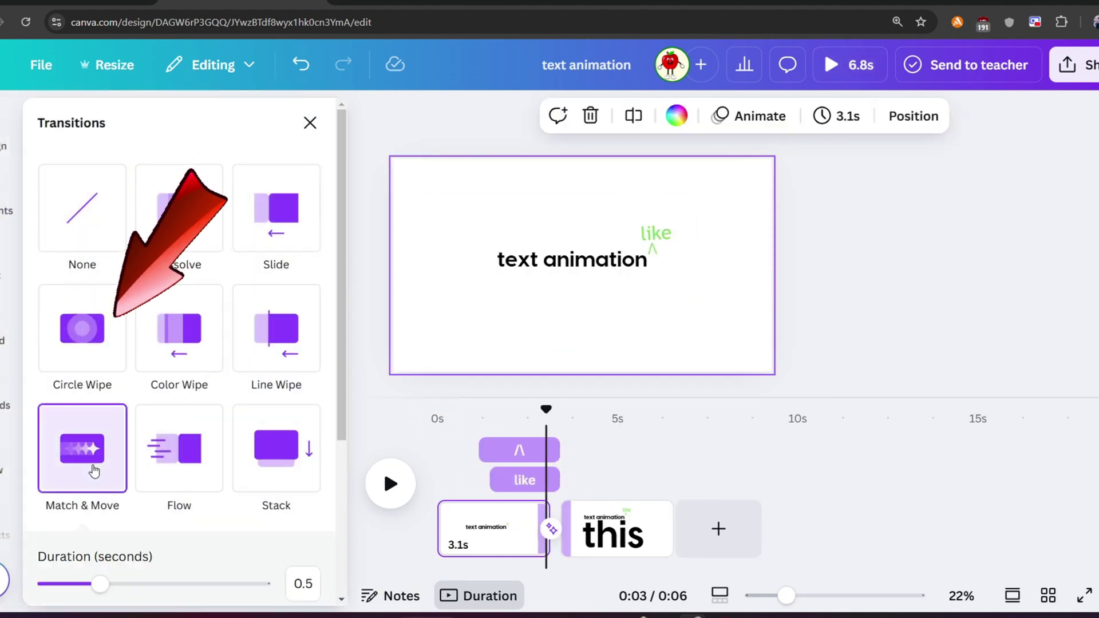
scroll(94, 471, "down", 2)
left_click_drag(100, 497, 154, 497)
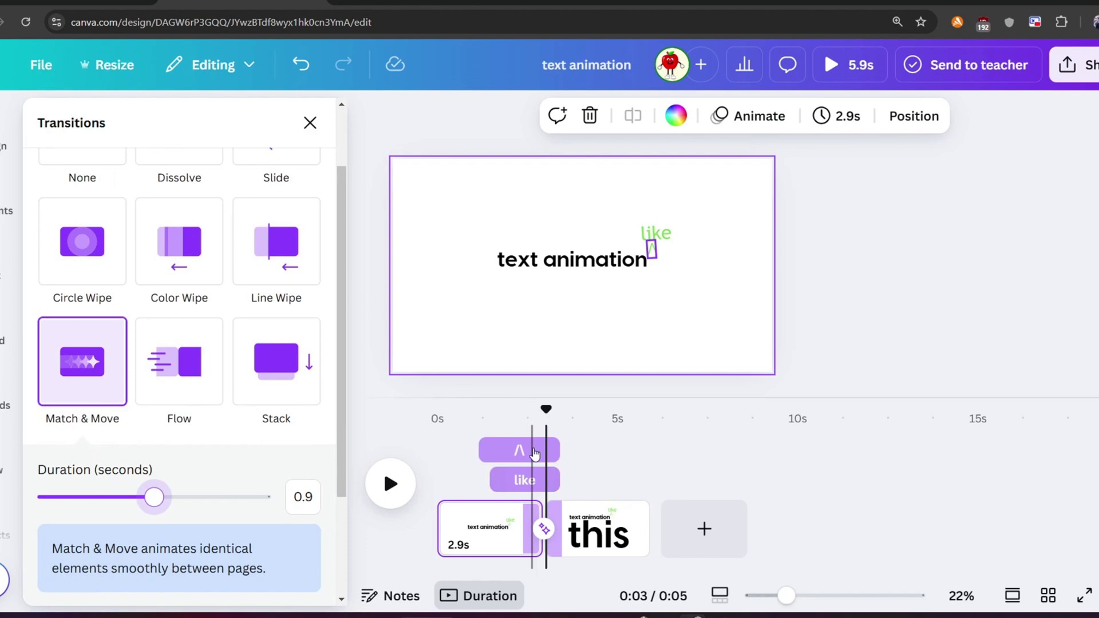
left_click(513, 430)
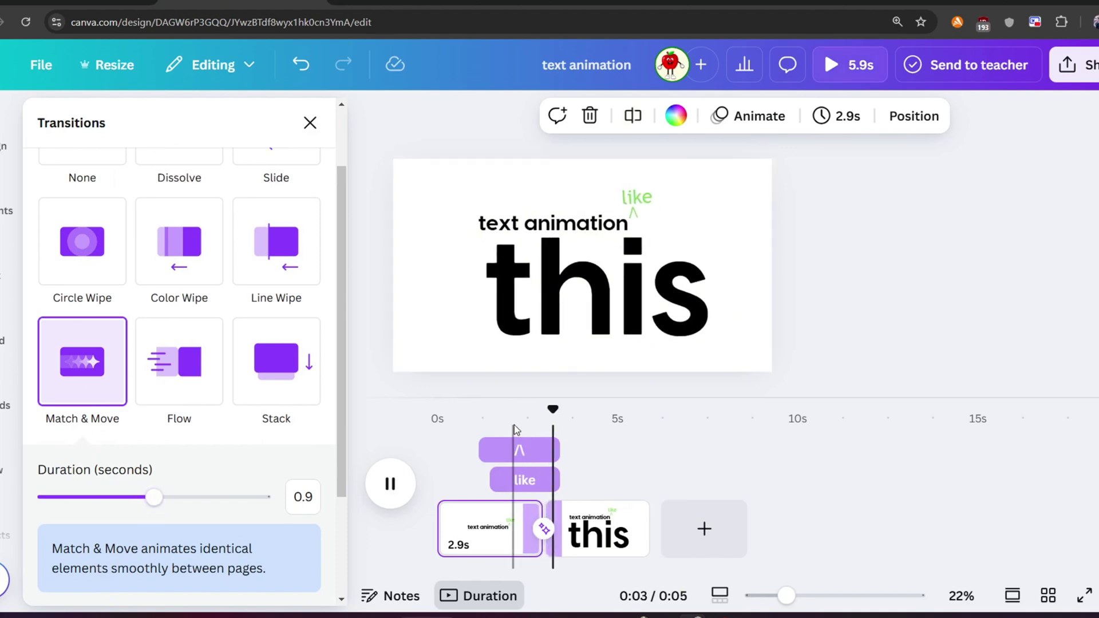
left_click(613, 496)
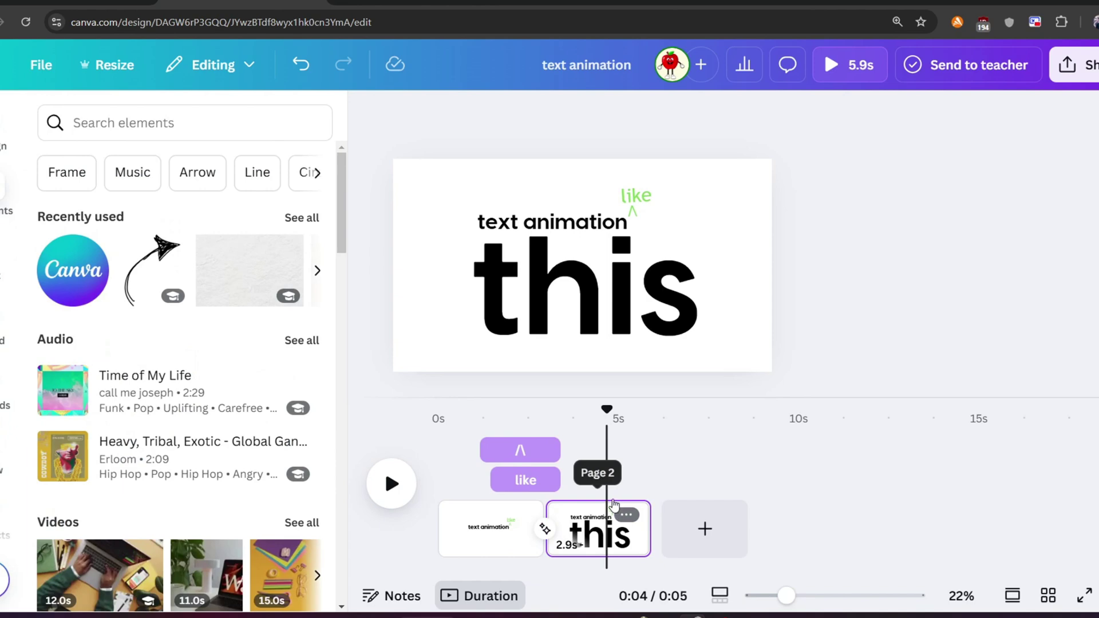
Duplicate the 'this' text on page 2, shrink the copy, and retype it as 'might'.
left_click(583, 263)
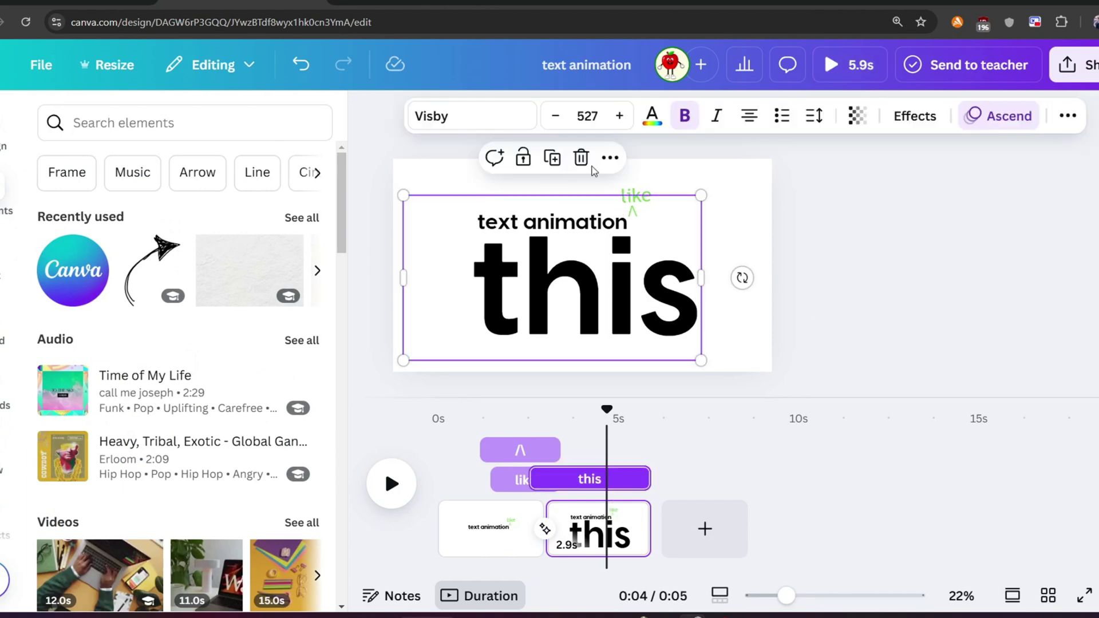
left_click(553, 159)
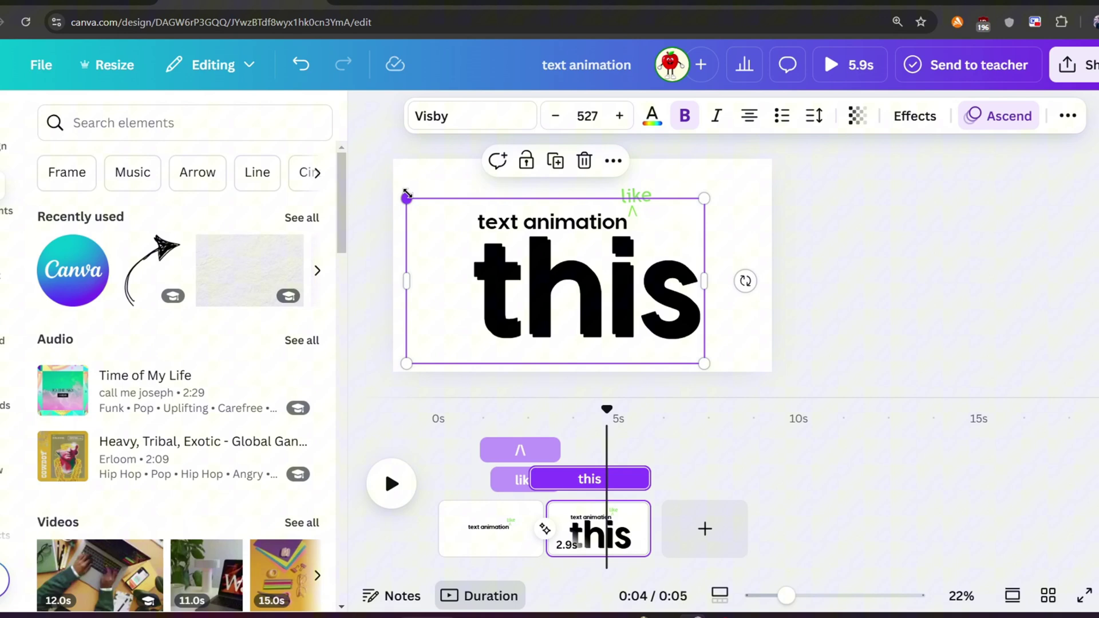
left_click_drag(407, 198, 567, 288)
double_click(678, 349)
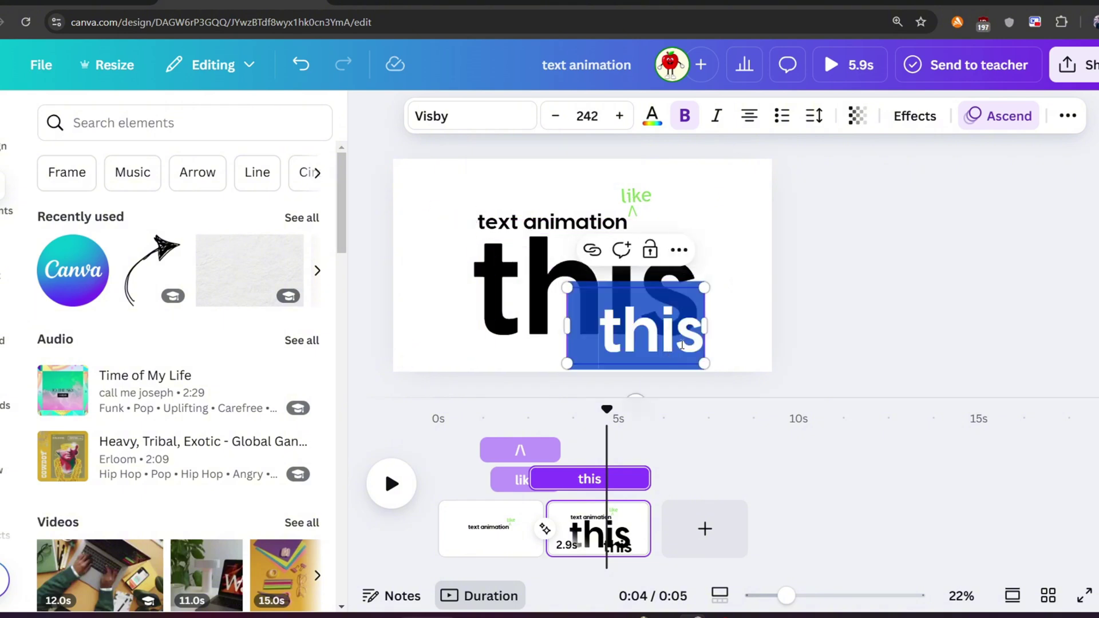
type("might")
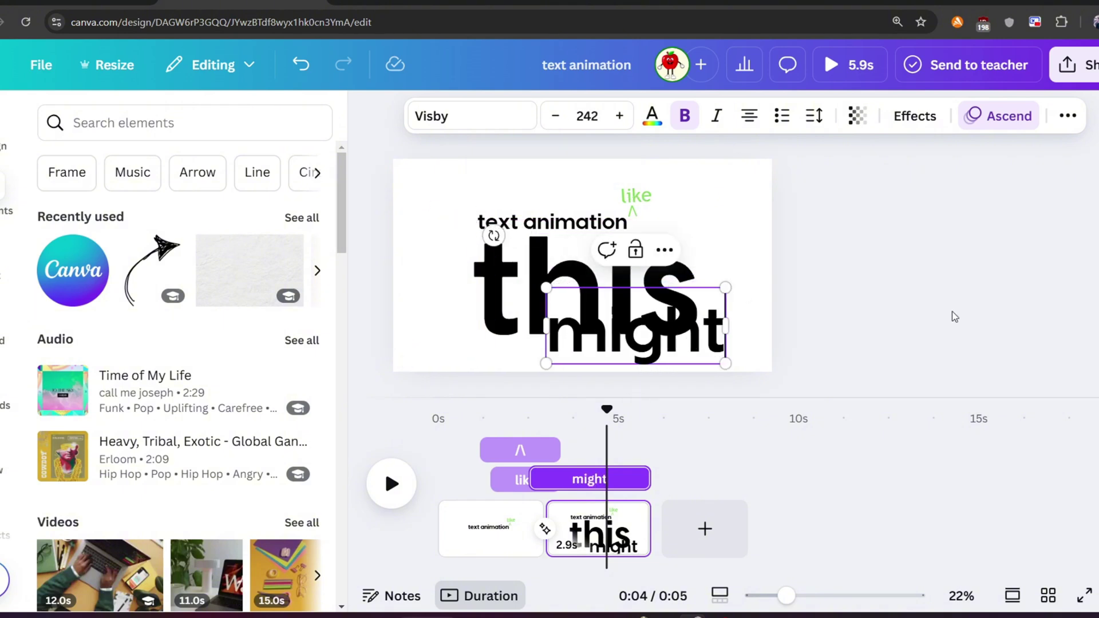
Shrink 'might' further and park it just past the page's right edge.
left_click(549, 338)
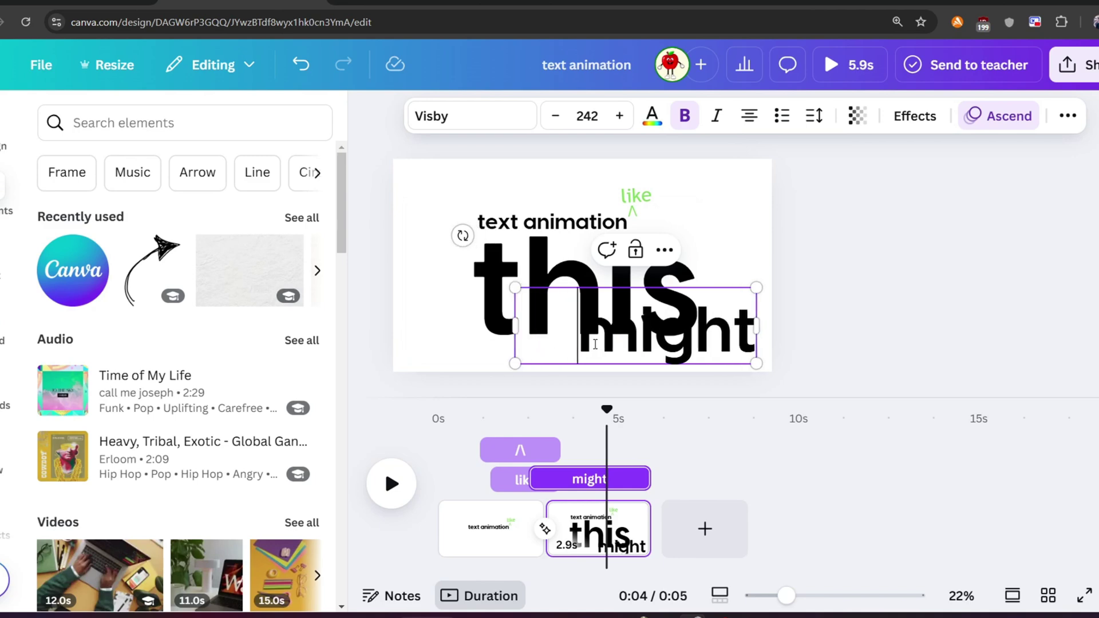
double_click(632, 342)
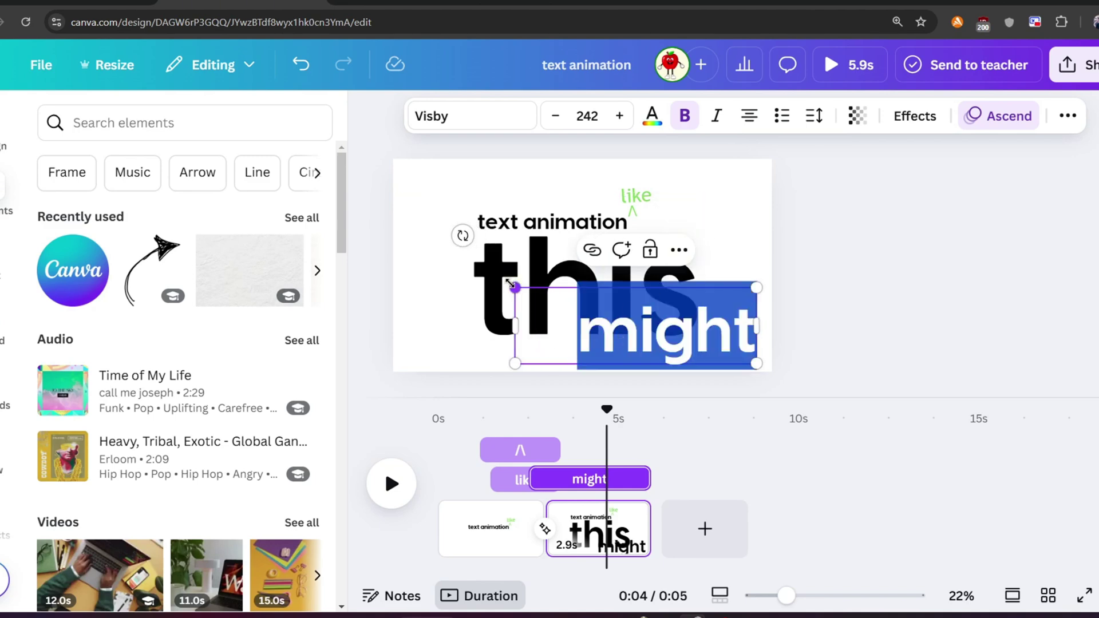
mouse_move(514, 288)
left_mouse_down()
mouse_move(652, 330)
mouse_move(823, 341)
left_mouse_up()
left_click(569, 349)
left_click(704, 346)
Duplicate page 2 as a third page, then shrink its words and move them higher.
right_click(603, 541)
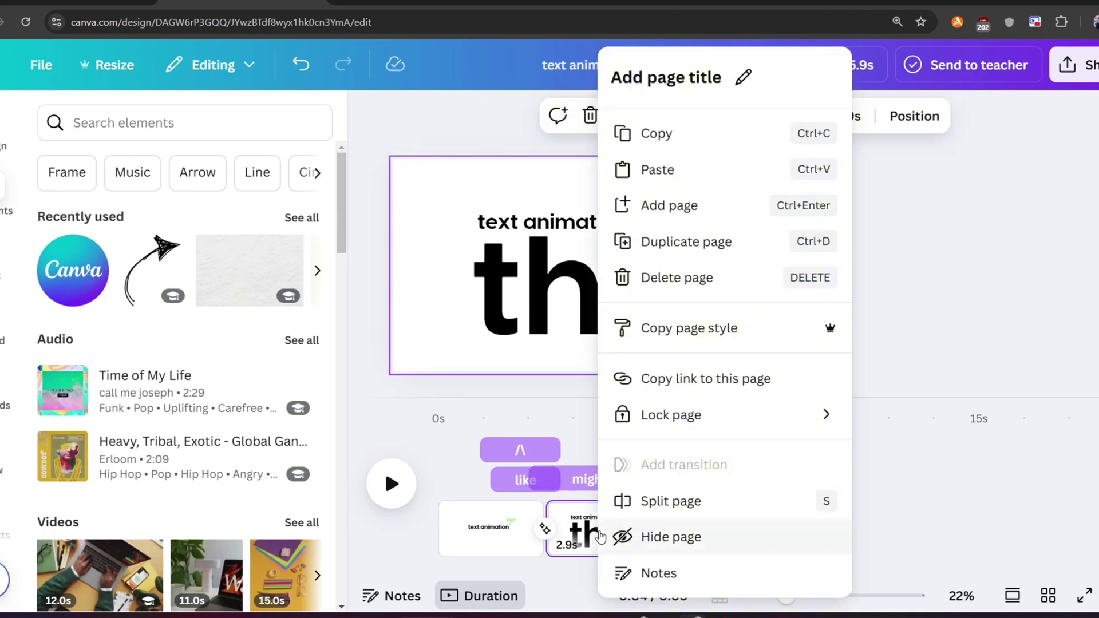
left_click(652, 245)
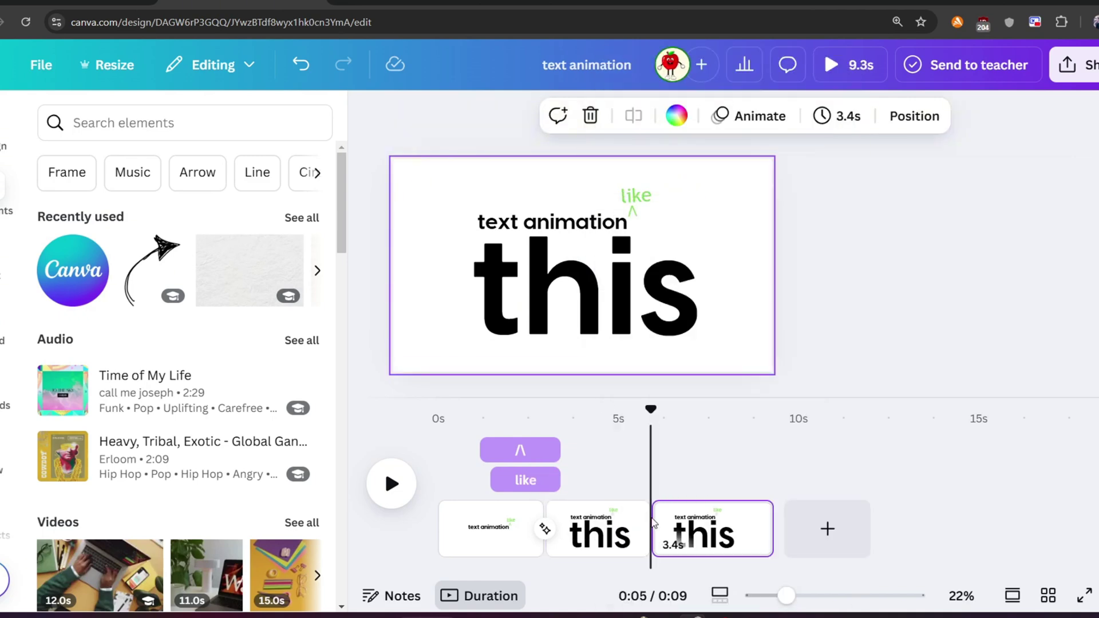
left_click(629, 336)
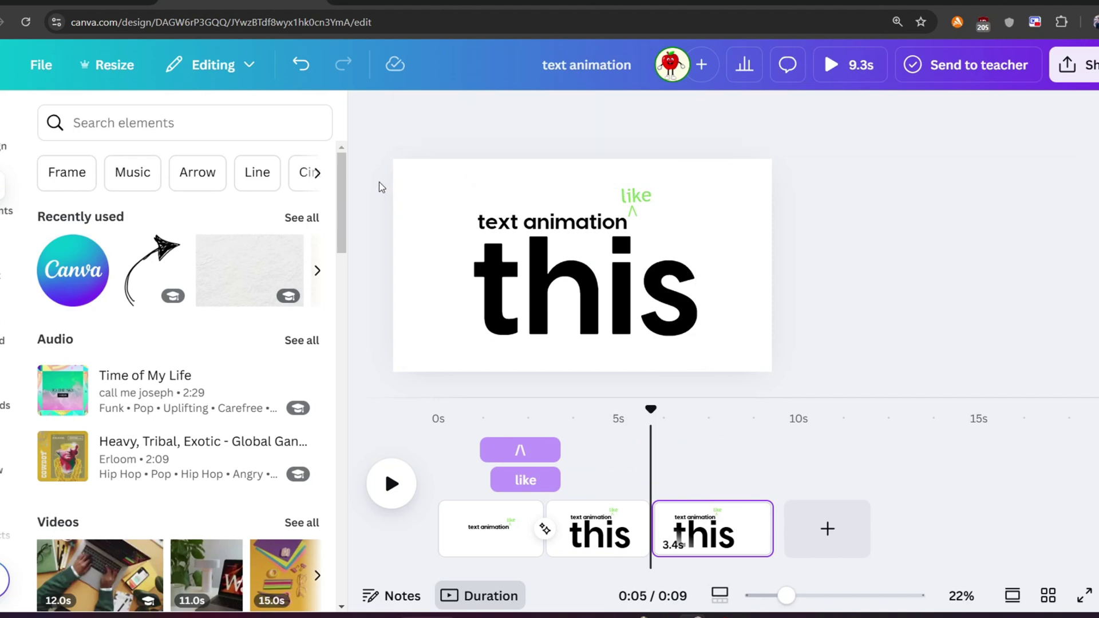
left_click_drag(380, 184, 634, 332)
scroll(473, 197, "down", 1)
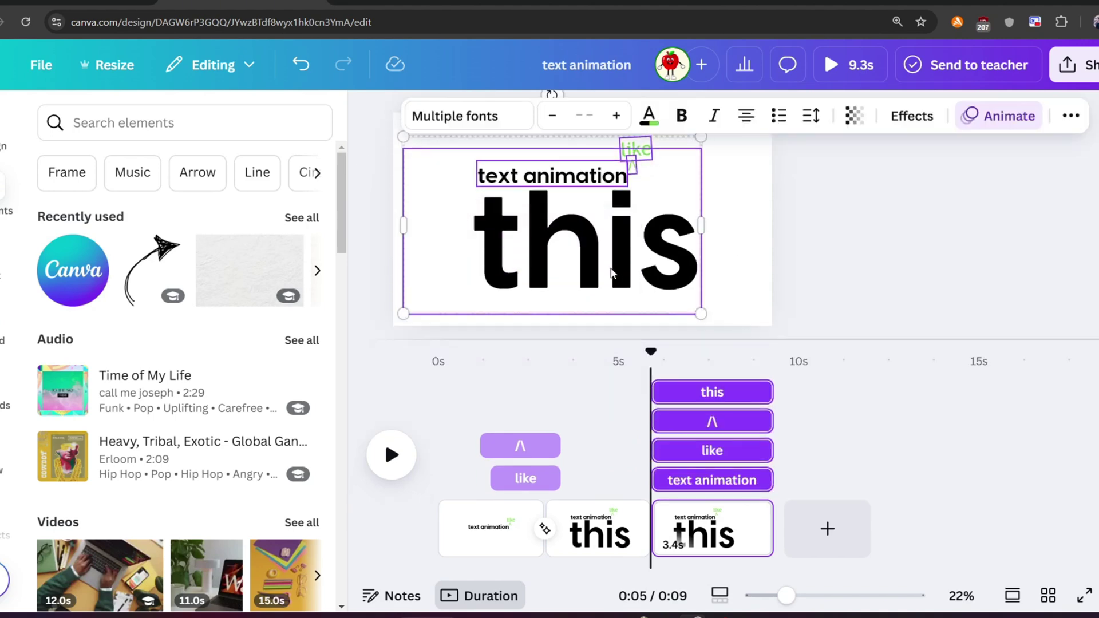
left_click_drag(403, 138, 442, 166)
left_click_drag(642, 273, 624, 245)
Bring the off-page 'might' onto page 3 beneath 'this'.
scroll(624, 245, "up", 1)
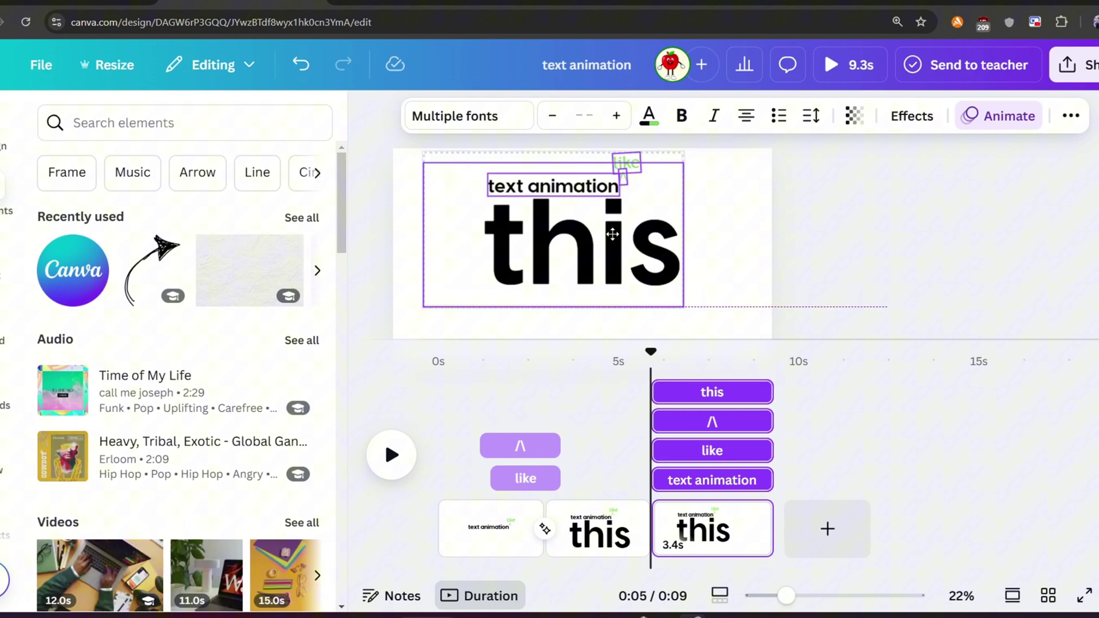
left_click(771, 291)
left_click_drag(776, 341, 559, 309)
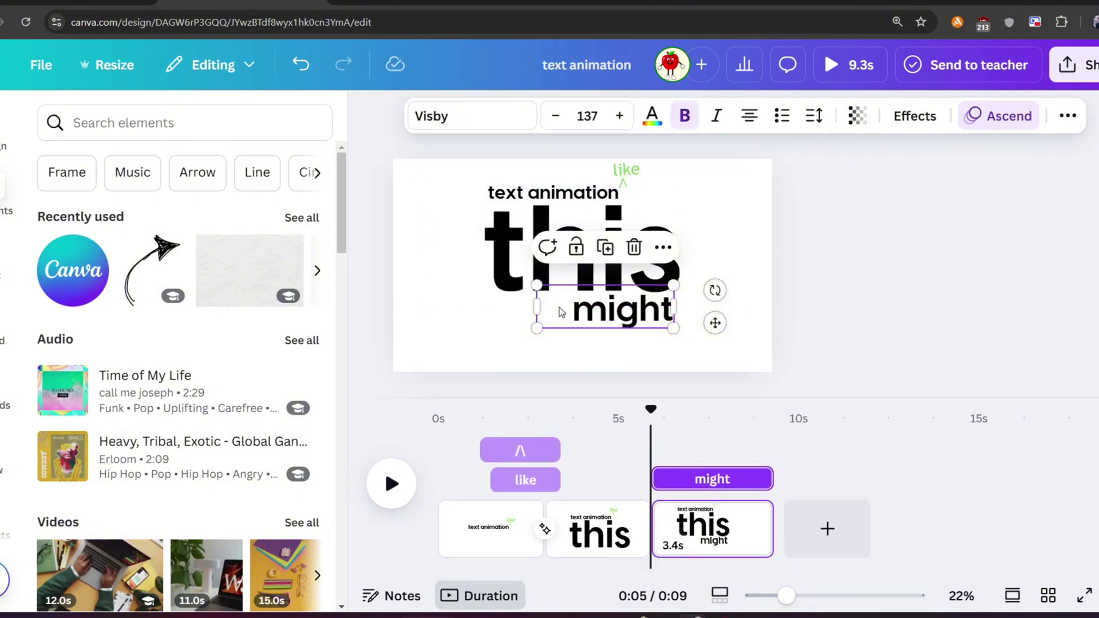
Add a Match & Move transition between pages 2 and 3.
left_click(651, 532)
left_click(81, 449)
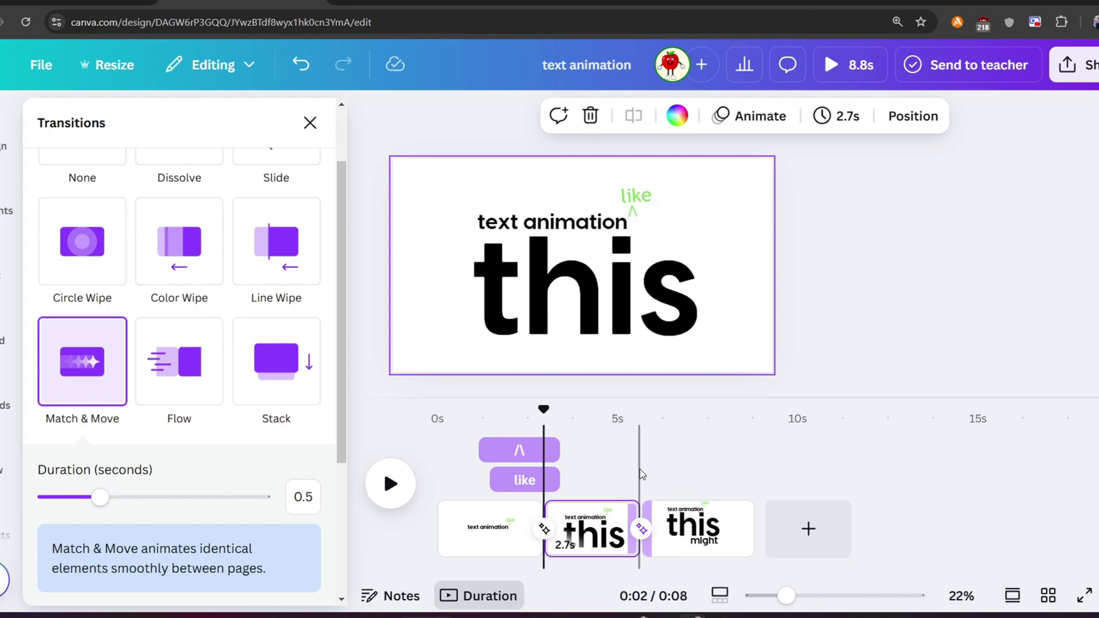
left_click(665, 544)
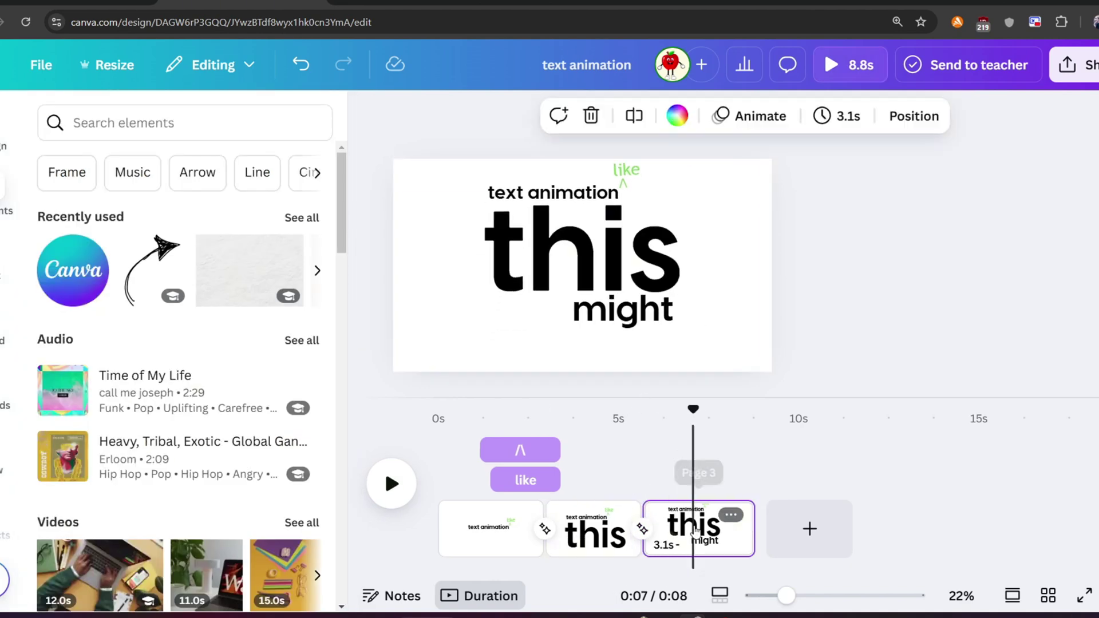
Copy 'might' as 'seem', enlarge it to size 367, and park it off page 3's right edge.
left_click(617, 318)
left_click(628, 326)
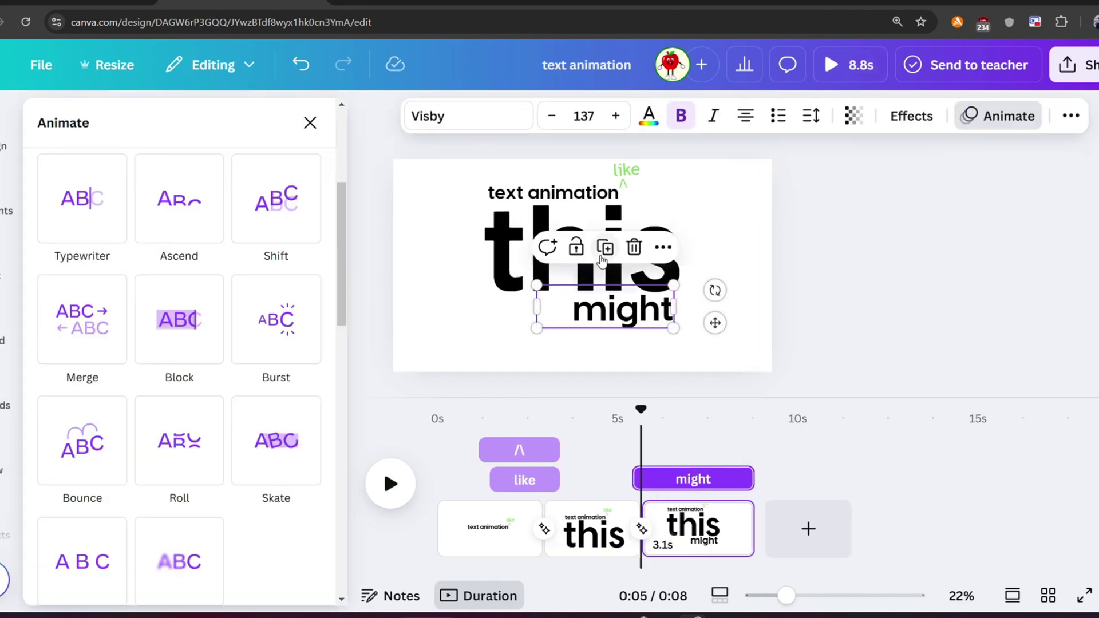
key("Return")
type("see")
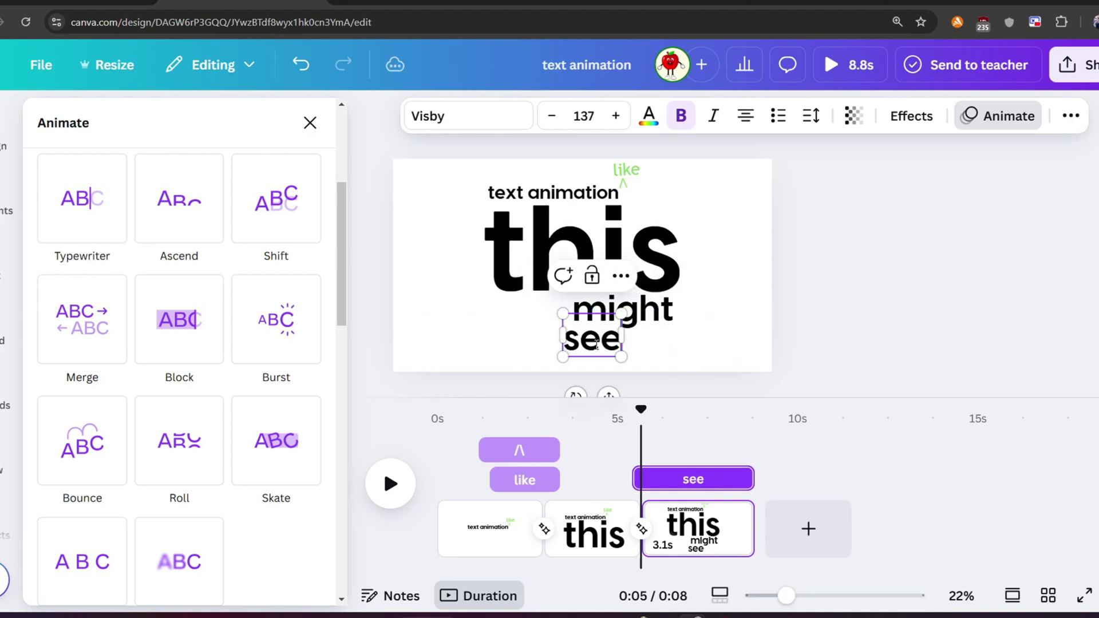
type("m")
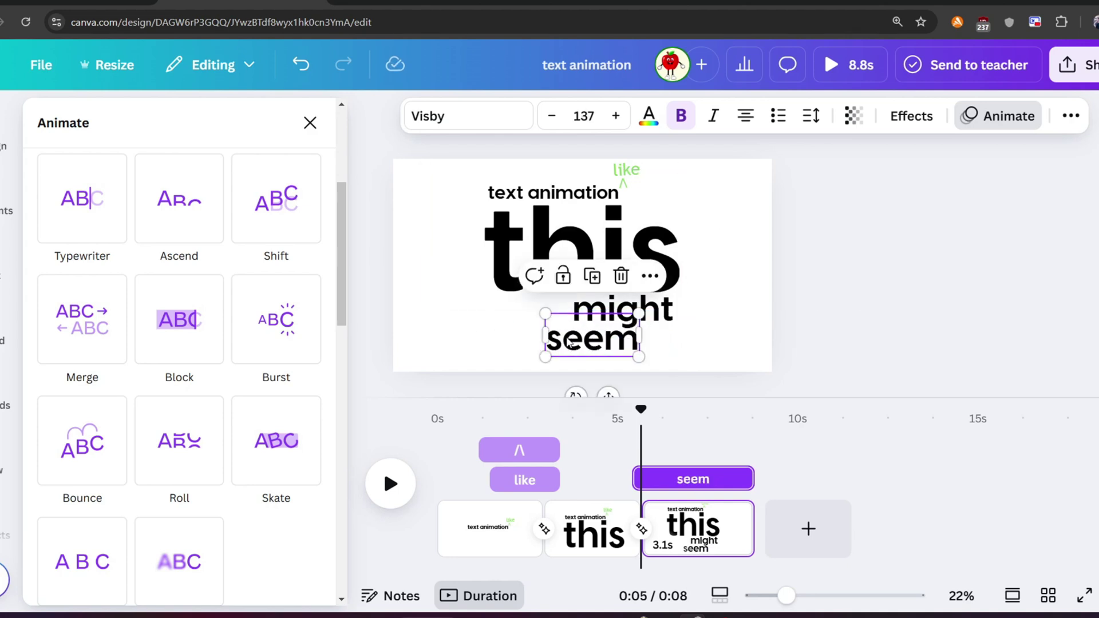
left_click_drag(554, 346, 727, 347)
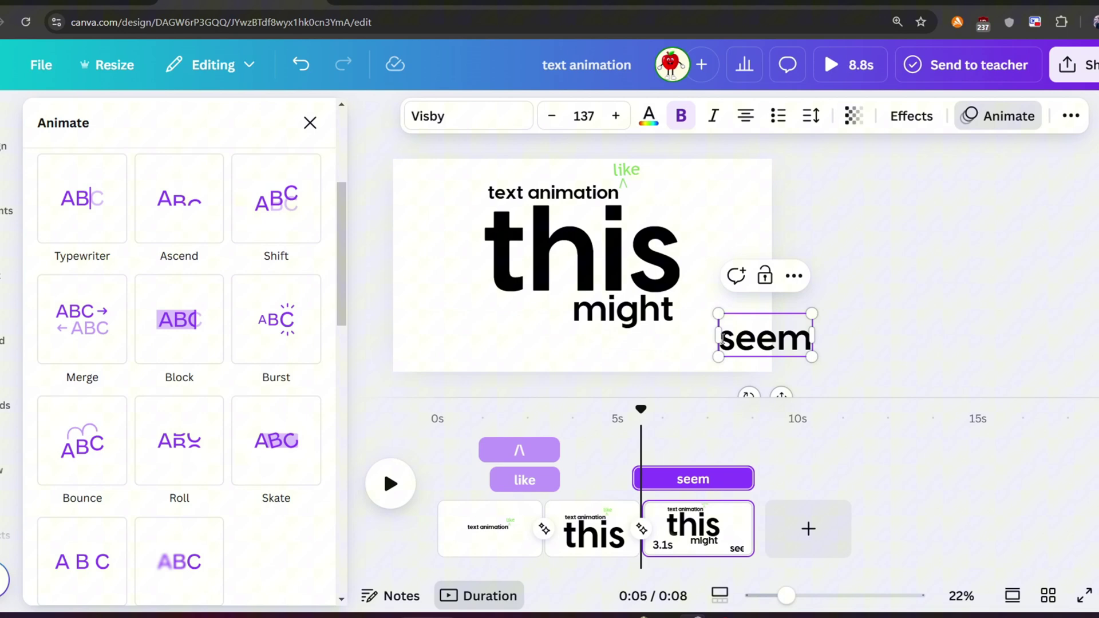
left_click_drag(707, 312, 515, 189)
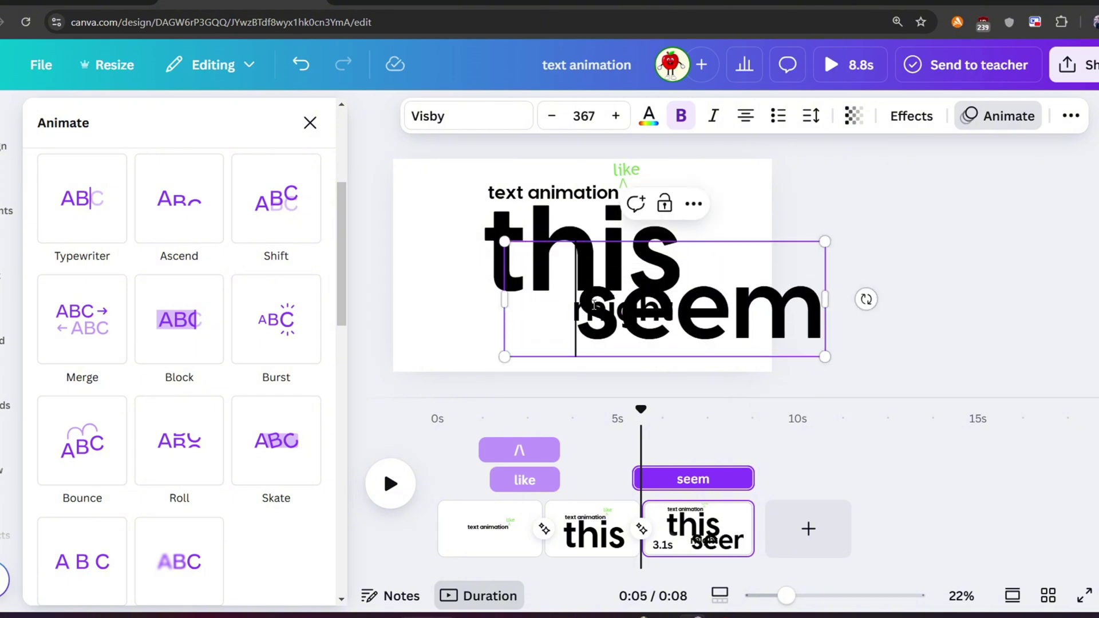
mouse_move(512, 315)
left_mouse_down()
mouse_move(919, 356)
mouse_move(916, 347)
left_mouse_up()
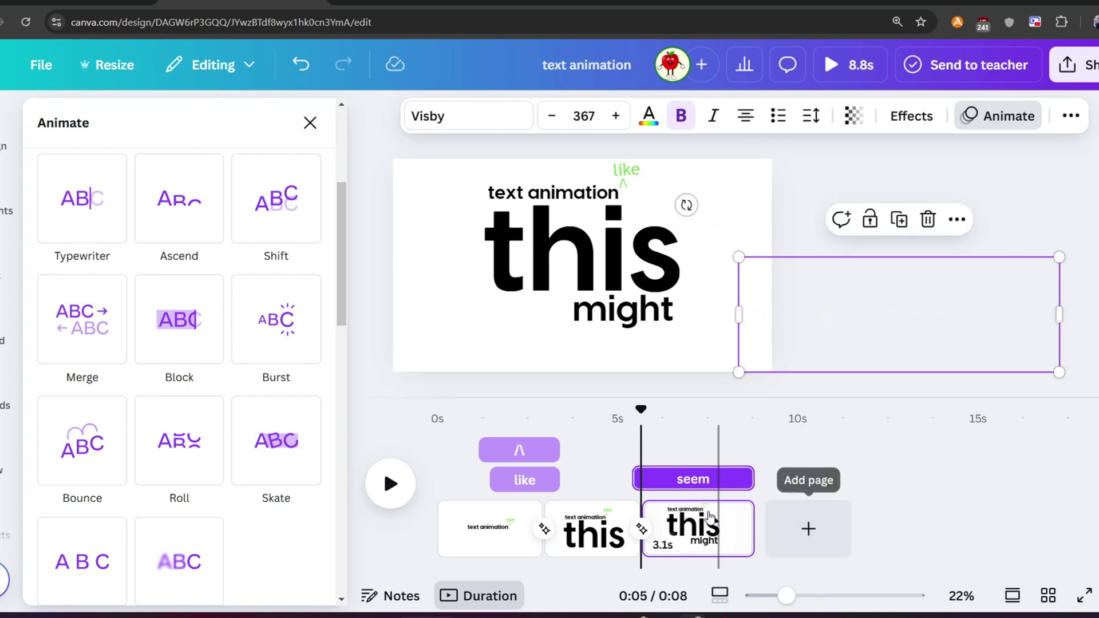
left_click(630, 460)
Preview the animation, then duplicate page 3 into a fourth page.
key("space")
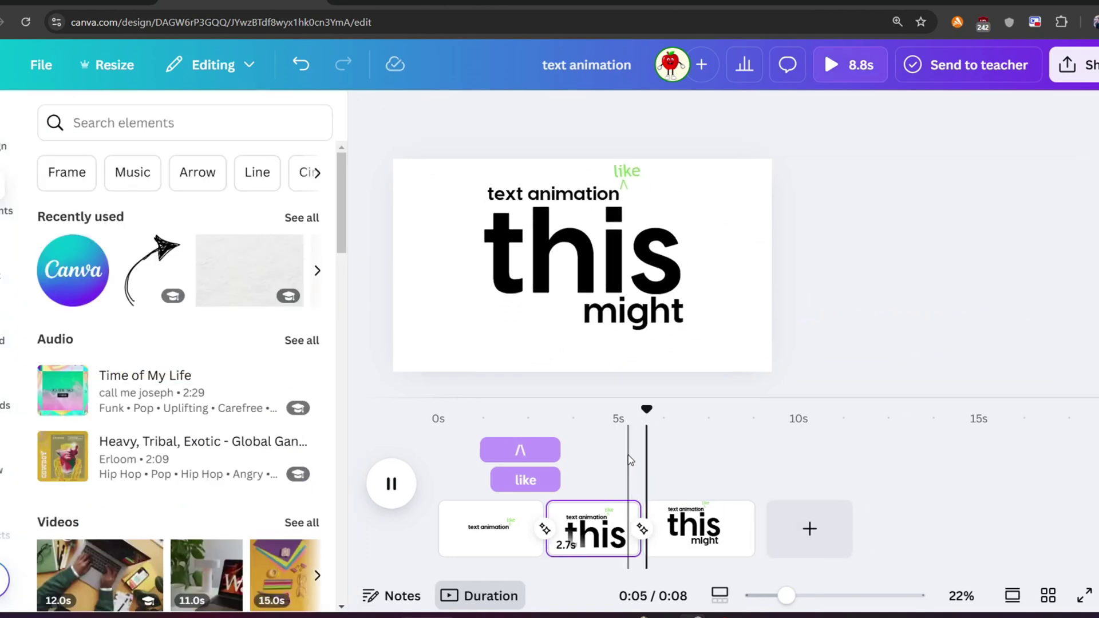
left_click(717, 554)
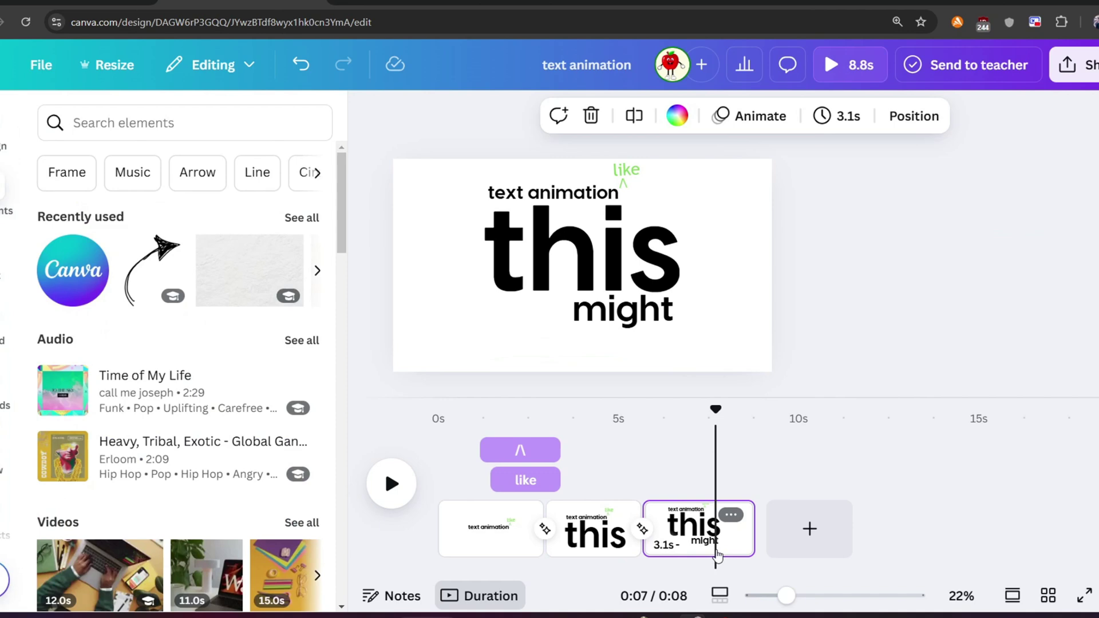
right_click(712, 544)
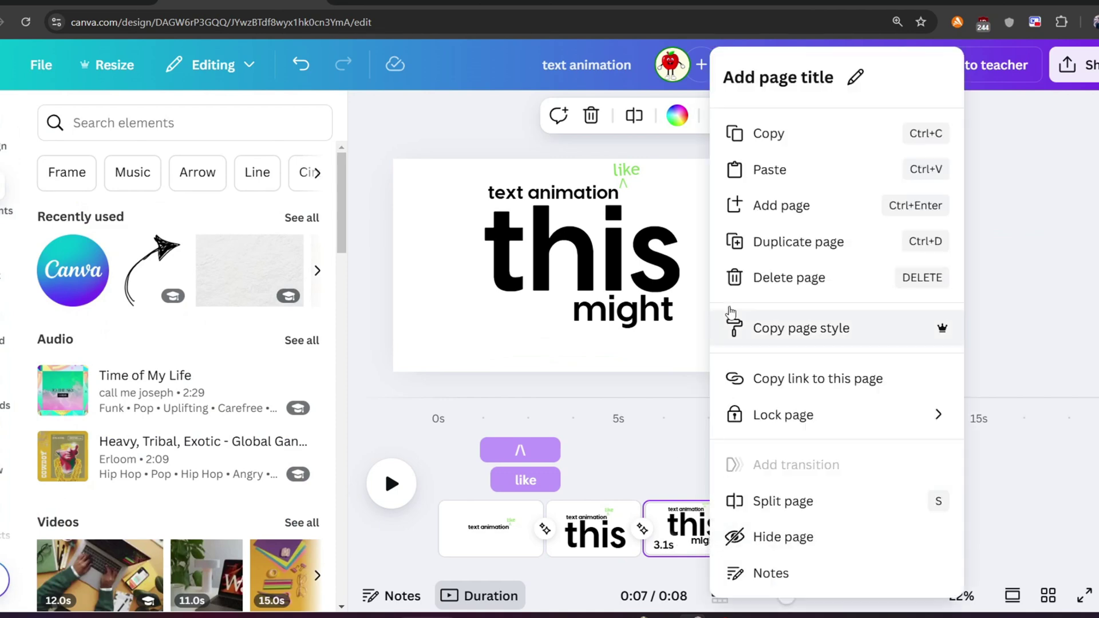
left_click(762, 241)
Shift 'this' and 'might' up on page 4 and place the large 'seem' beneath them.
left_click(755, 343)
mouse_move(756, 346)
left_mouse_down()
mouse_move(759, 318)
mouse_move(536, 177)
left_mouse_up()
left_click_drag(654, 286, 654, 234)
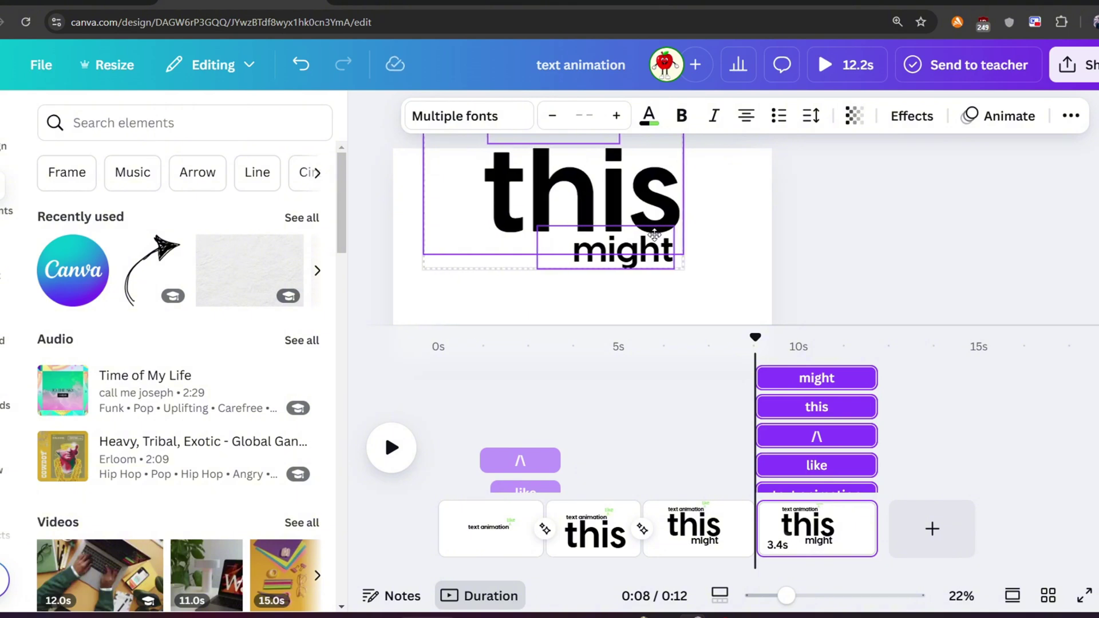
left_click_drag(653, 235, 653, 236)
left_click(743, 307)
left_click_drag(757, 294, 420, 291)
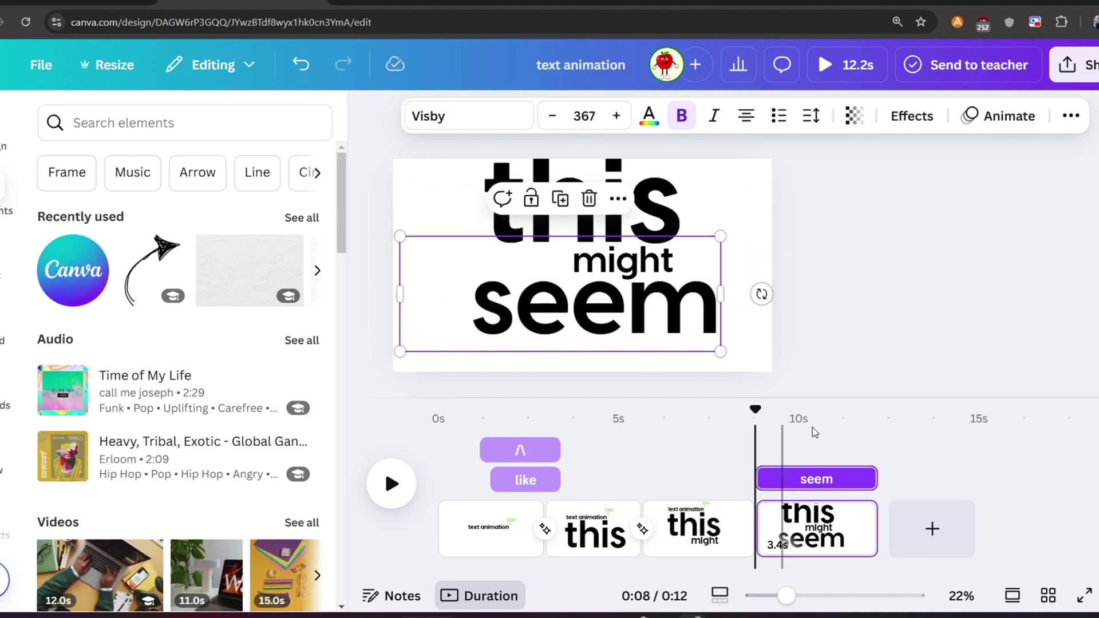
Join pages 3 and 4 with a 0.9-second Match & Move transition and preview it.
left_click(747, 528)
left_click(63, 452)
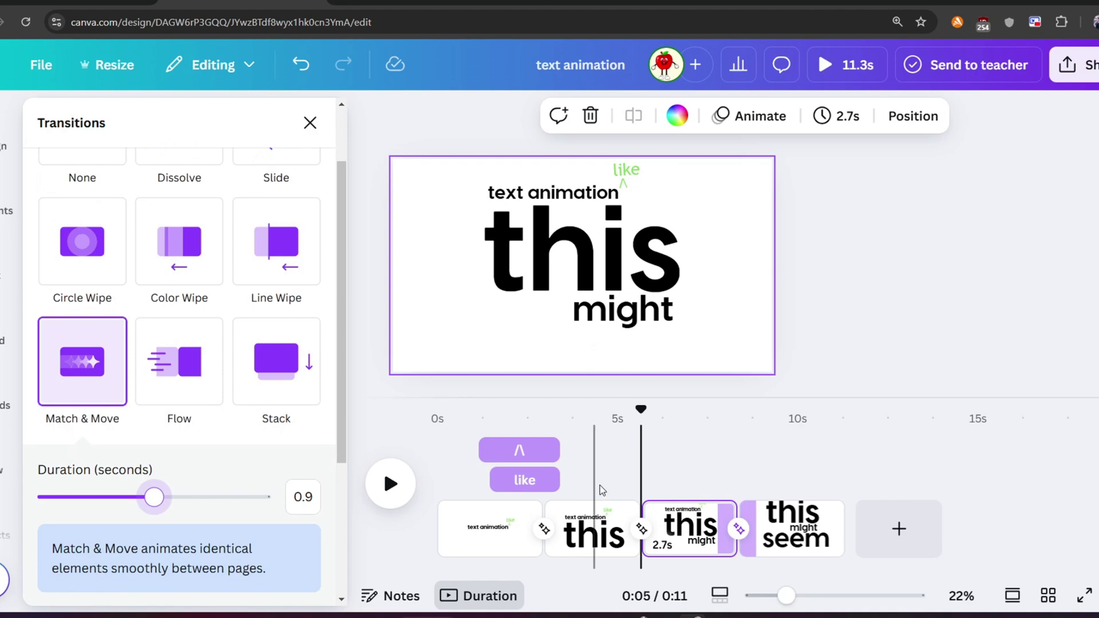
left_click(710, 466)
key("space")
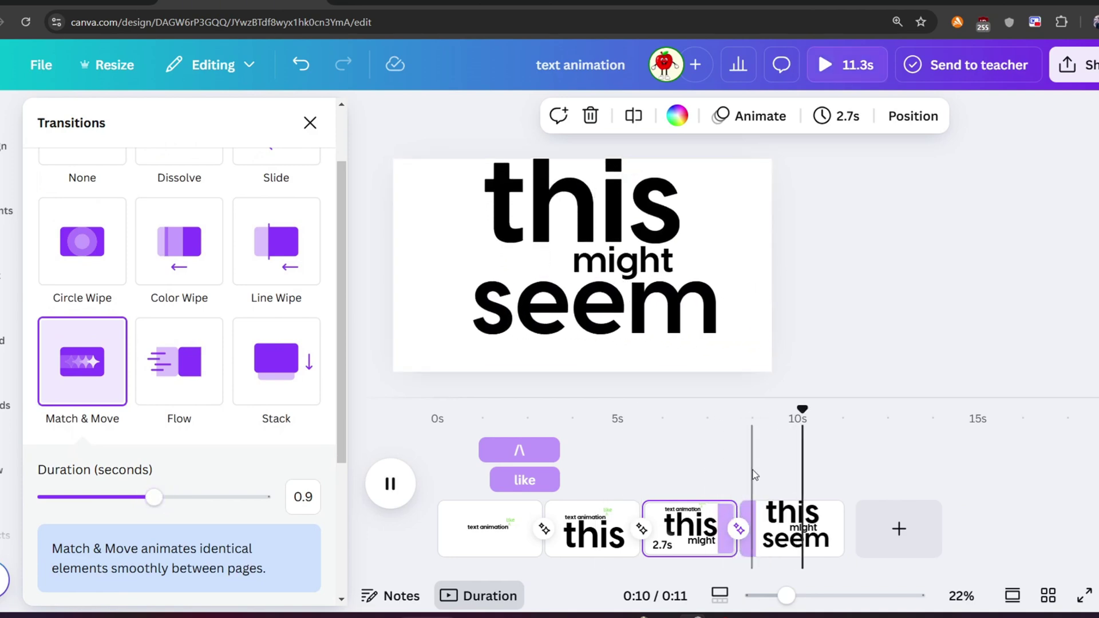
left_click(538, 198)
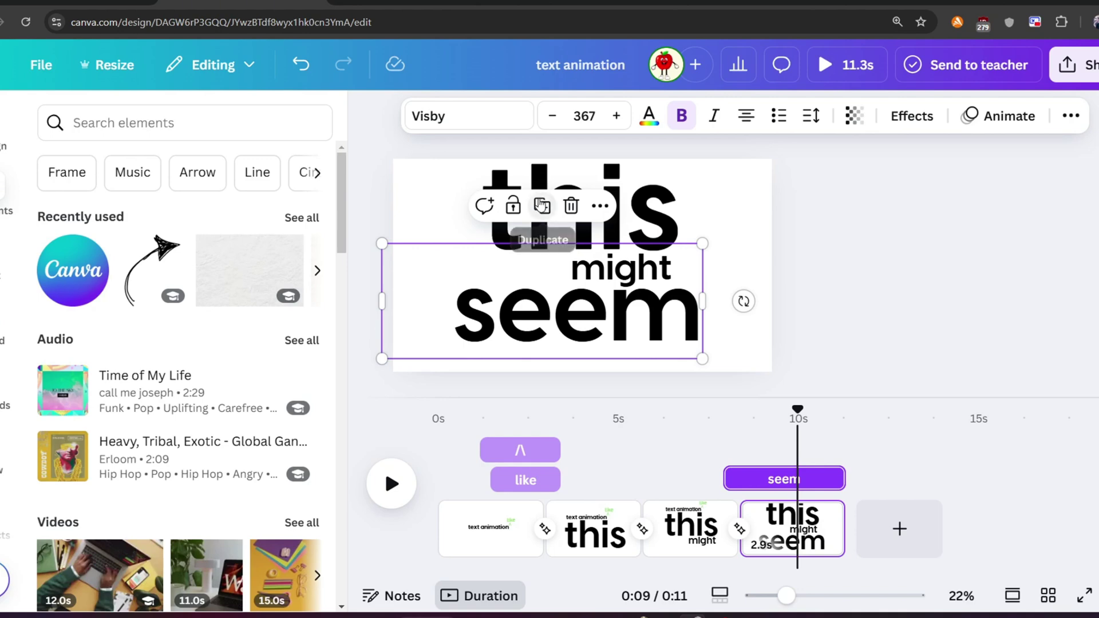
Duplicate the 'might' text and retype the copy as 'challenging'.
left_click(542, 206)
double_click(604, 273)
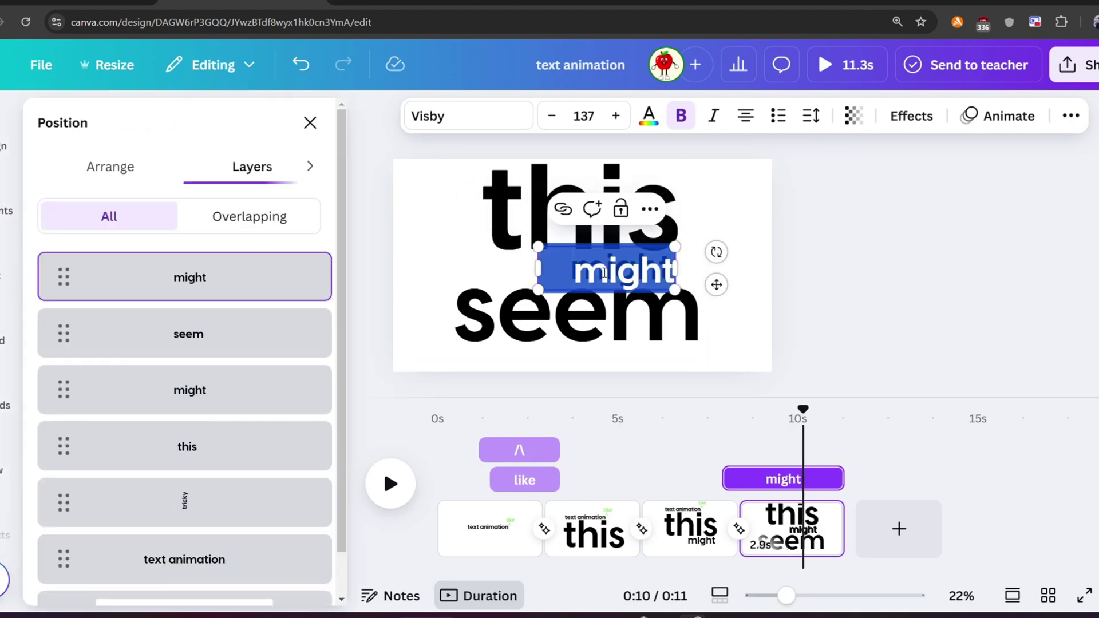
left_click_drag(714, 283, 703, 338)
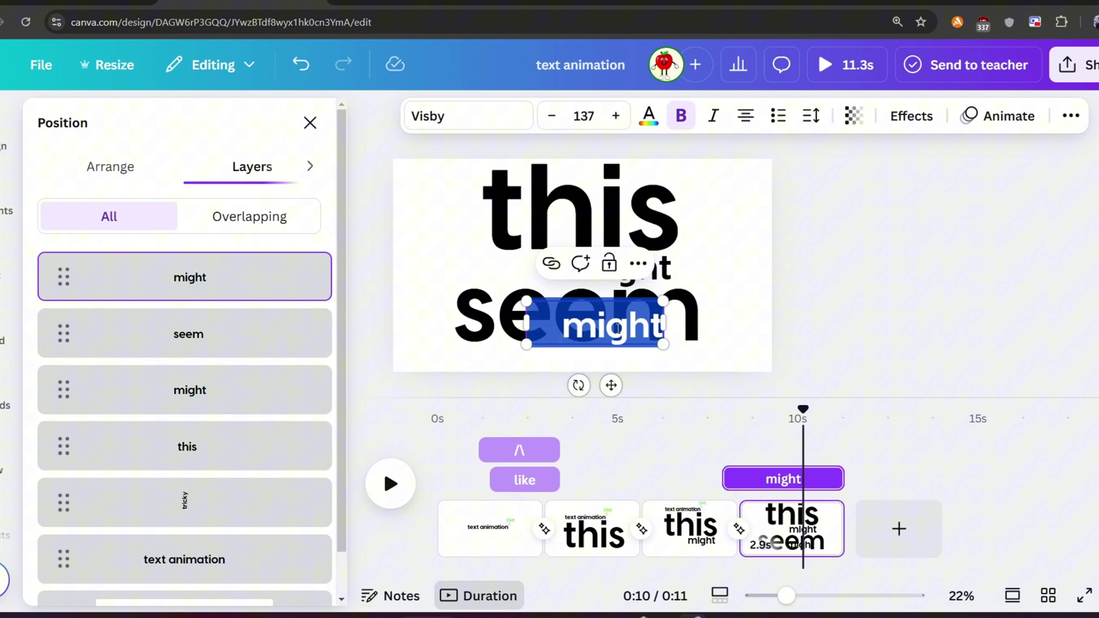
type("challenging")
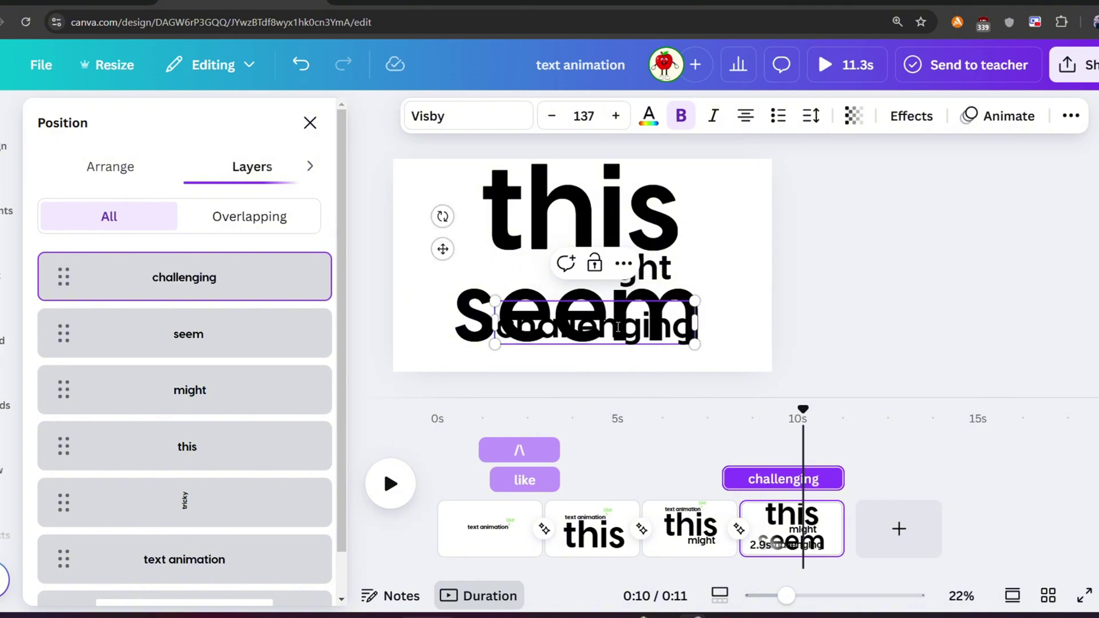
Park 'challenging' just beyond page 4's right edge.
left_click(532, 299)
left_click_drag(506, 329, 553, 344)
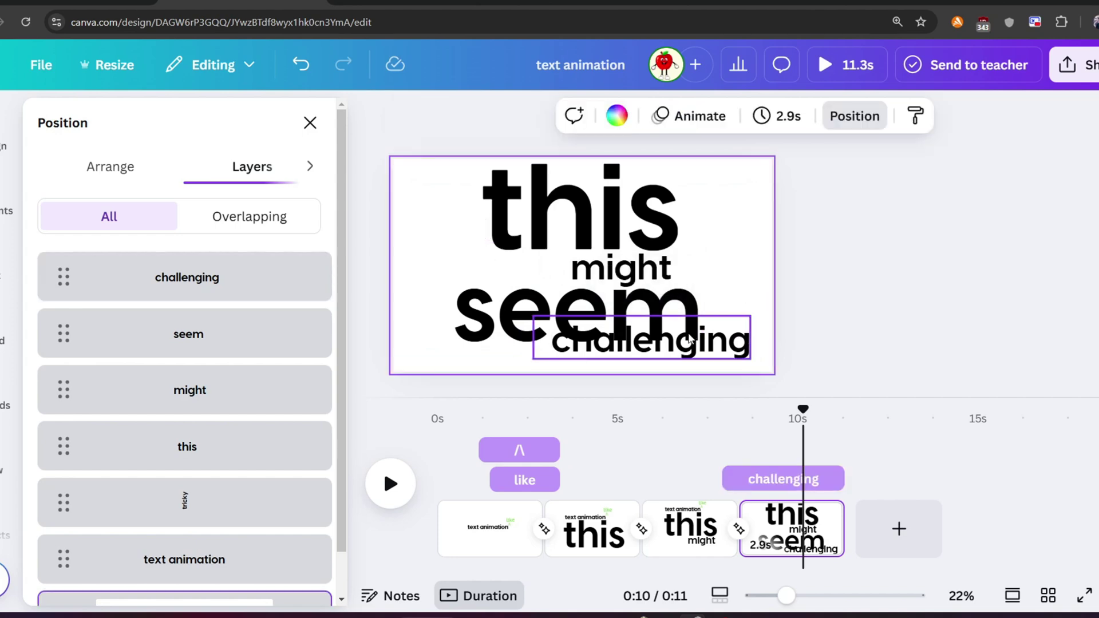
left_click_drag(684, 341, 918, 324)
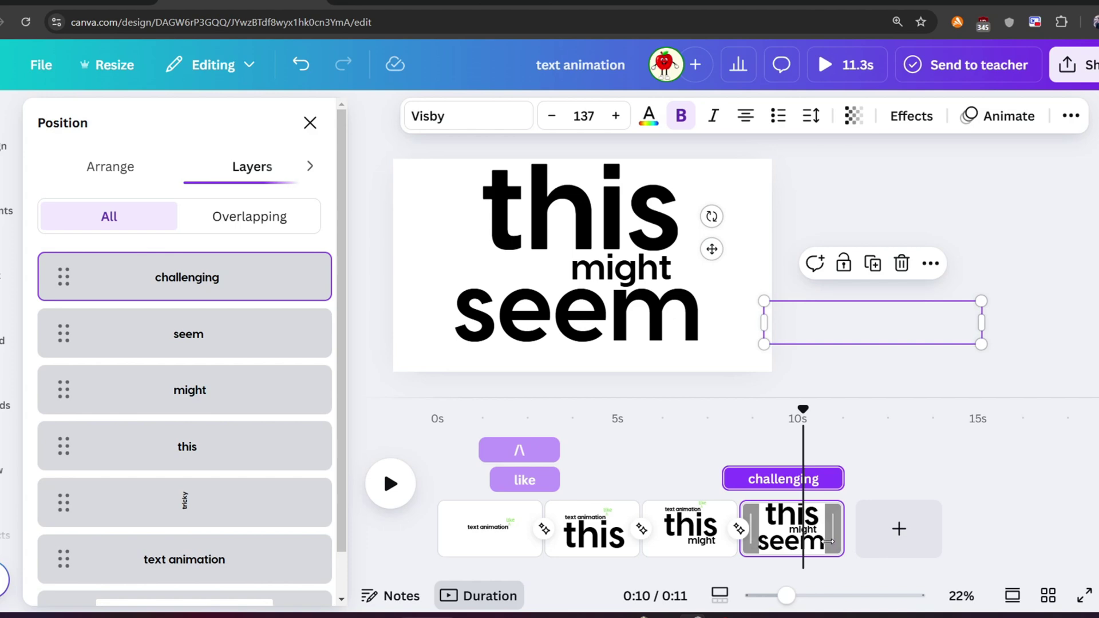
mouse_move(792, 528)
right_click(797, 538)
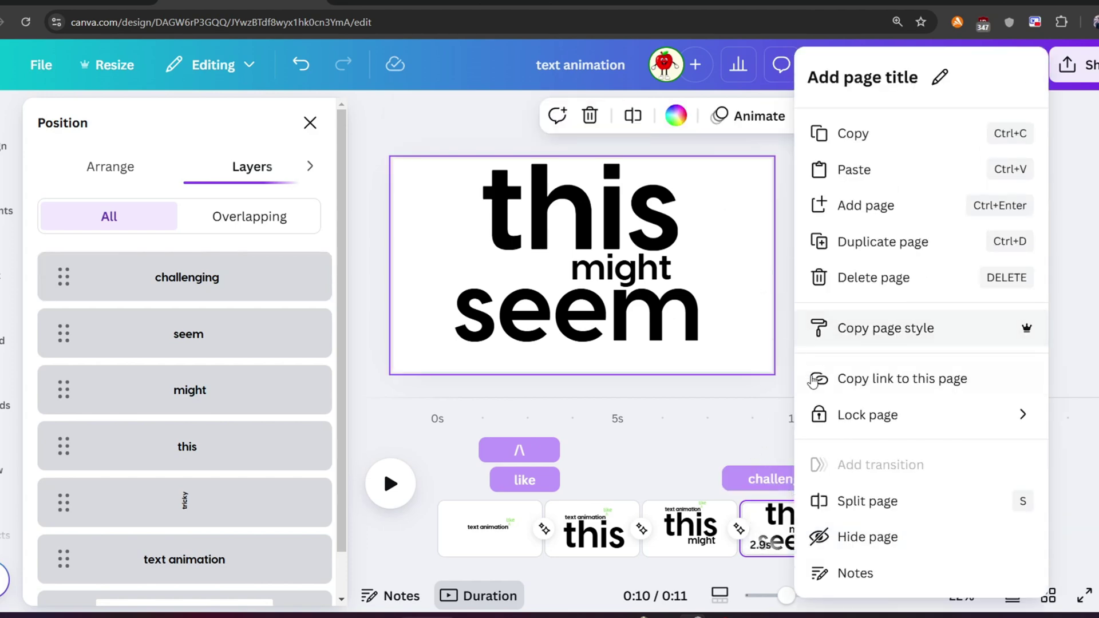
Duplicate page 4 into a fifth page, shrink 'this might seem', and delete 'tricky'.
left_click(854, 251)
left_click_drag(380, 361, 704, 242)
left_click_drag(695, 336, 654, 276)
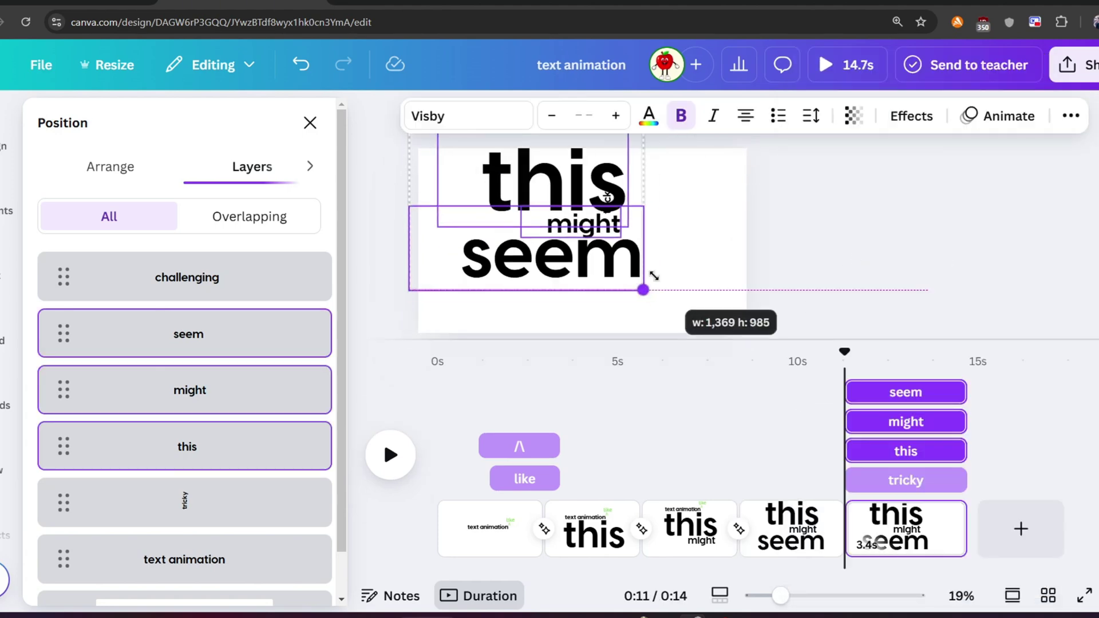
left_click(184, 501)
key("Delete")
Nudge the 'this might seem' group right and bring 'challenging' onto the page below 'seem'.
left_click_drag(555, 309, 436, 143)
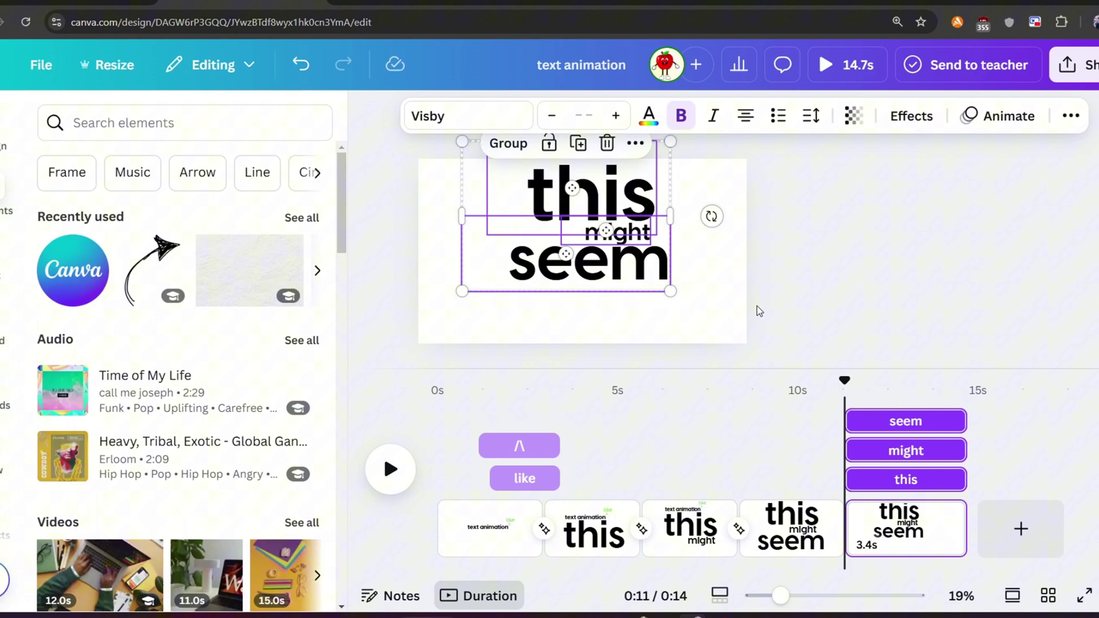
left_click(760, 310)
left_click_drag(596, 258, 604, 258)
left_click(746, 304)
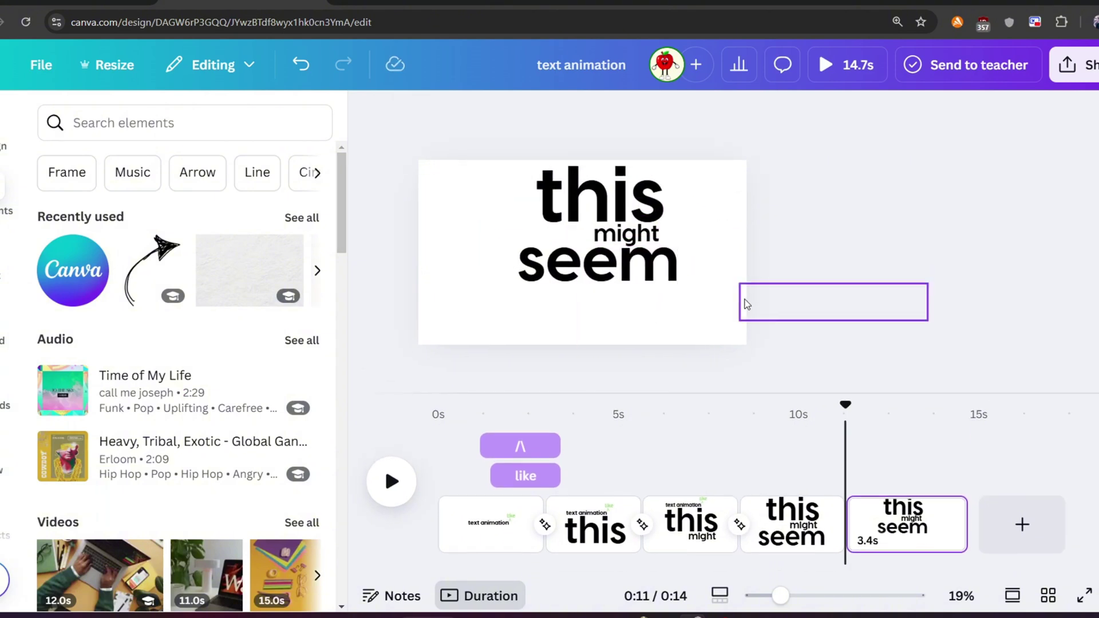
mouse_move(746, 304)
left_mouse_down()
mouse_move(505, 311)
mouse_move(430, 280)
left_mouse_up()
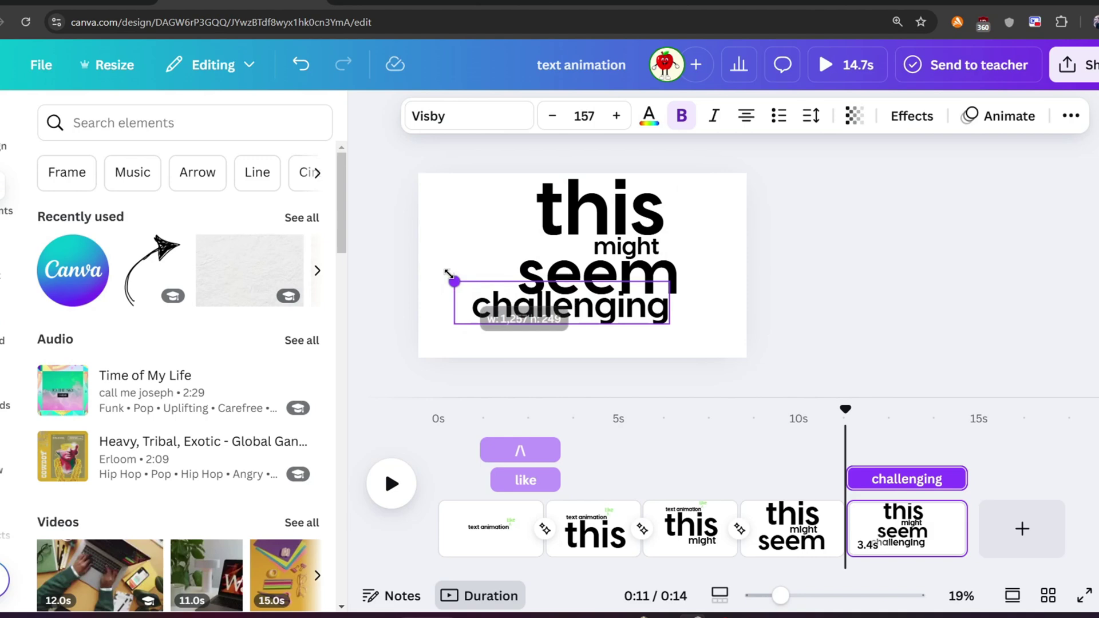
Resize and reposition the 'this might seem' group above 'challenging' at size 183.
double_click(607, 312)
key("Escape")
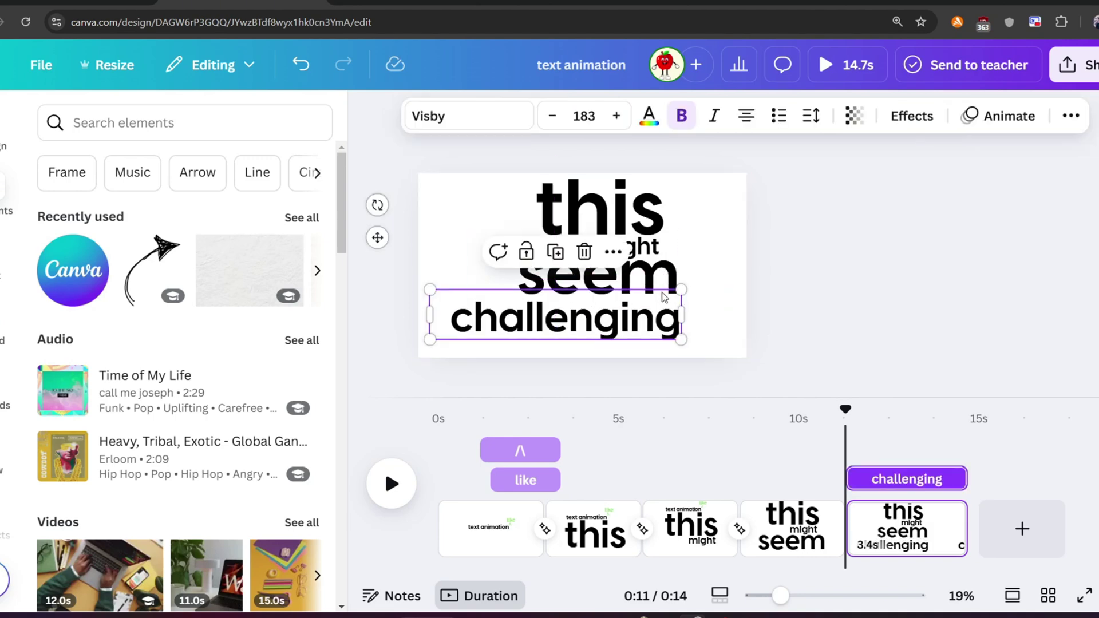
left_click(684, 272)
left_click_drag(682, 269, 573, 183)
left_click_drag(665, 278, 622, 226)
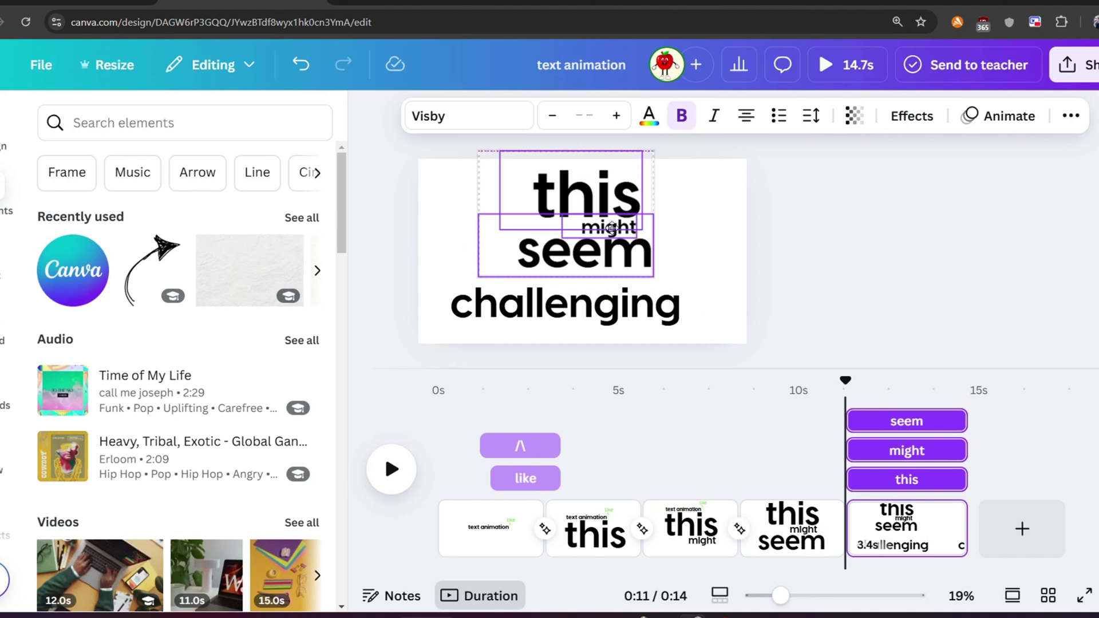
left_click(637, 296)
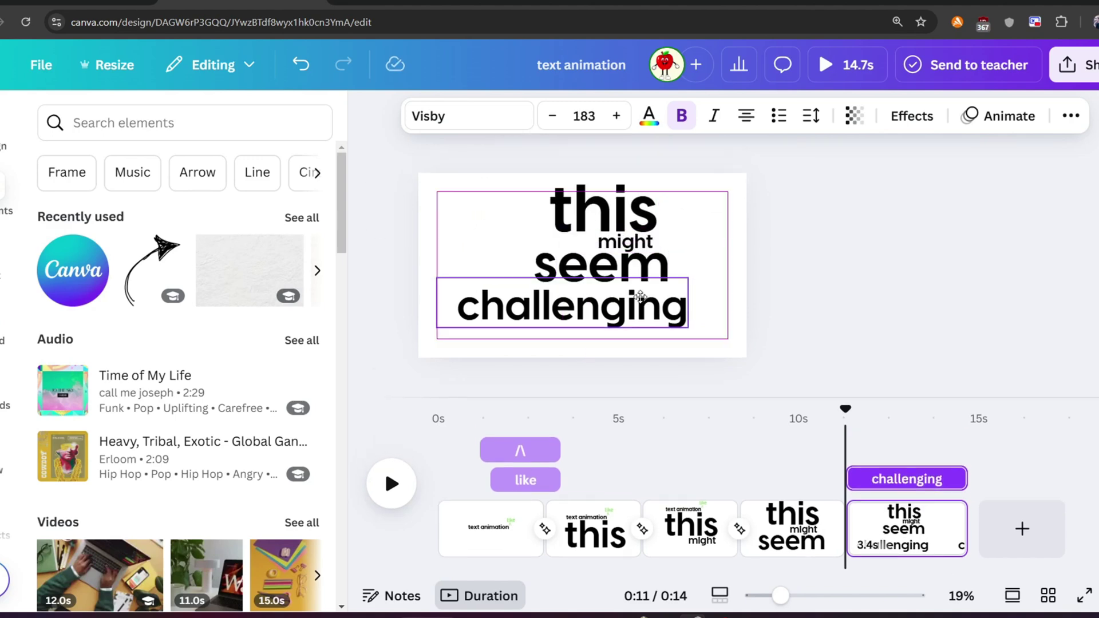
Change 'challenging' from Visby Bold to the lighter Visby Medium weight.
double_click(638, 296)
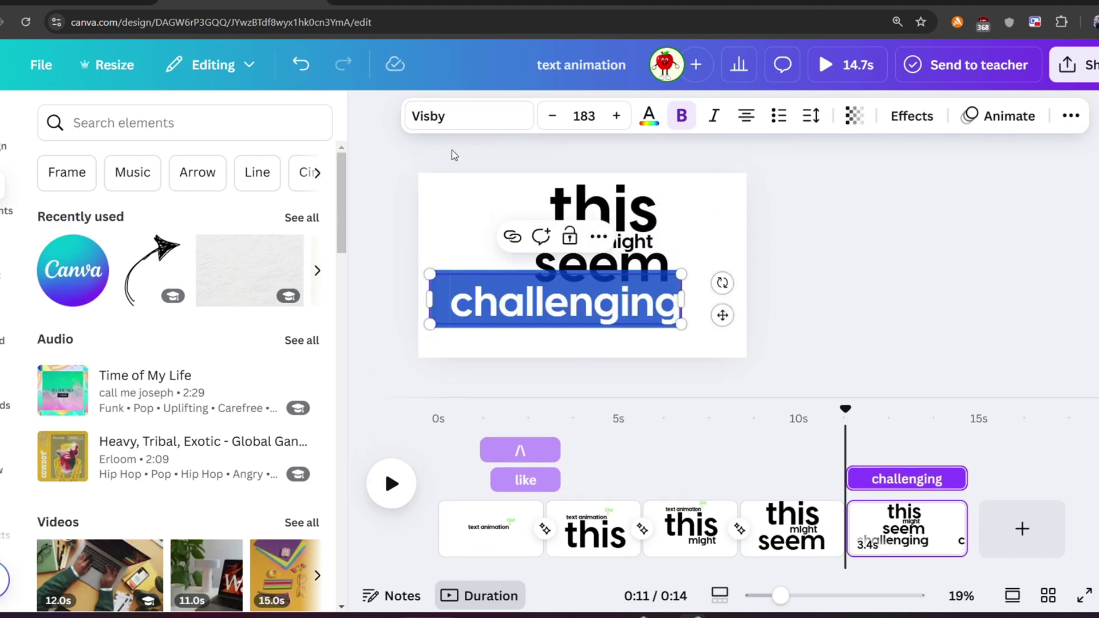
left_click(449, 122)
left_click(47, 334)
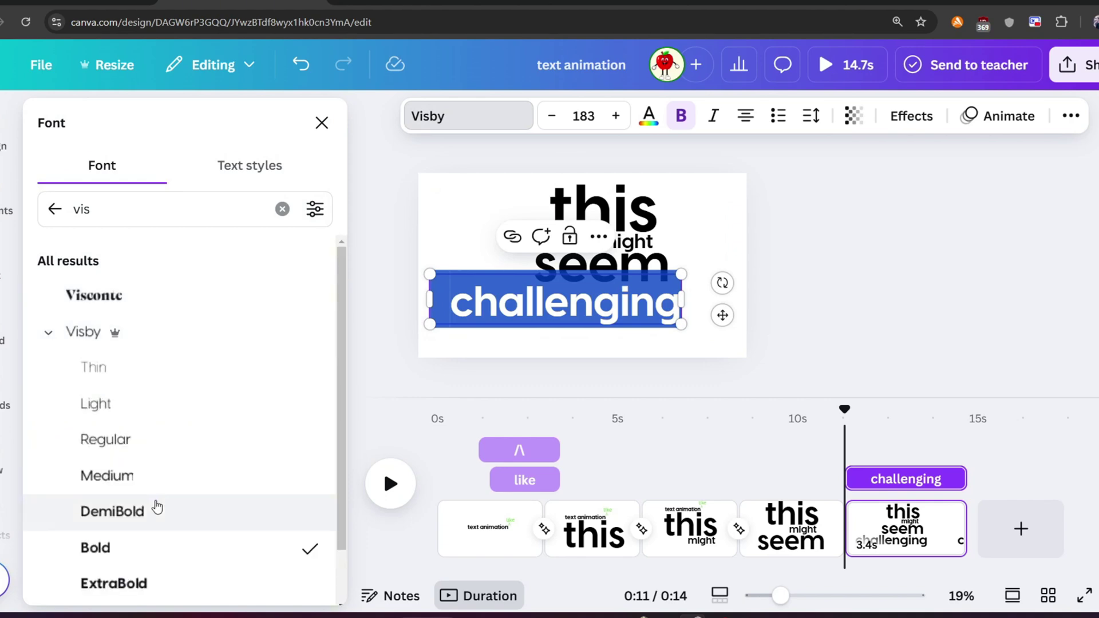
scroll(147, 561, "down", 1)
left_click(152, 450)
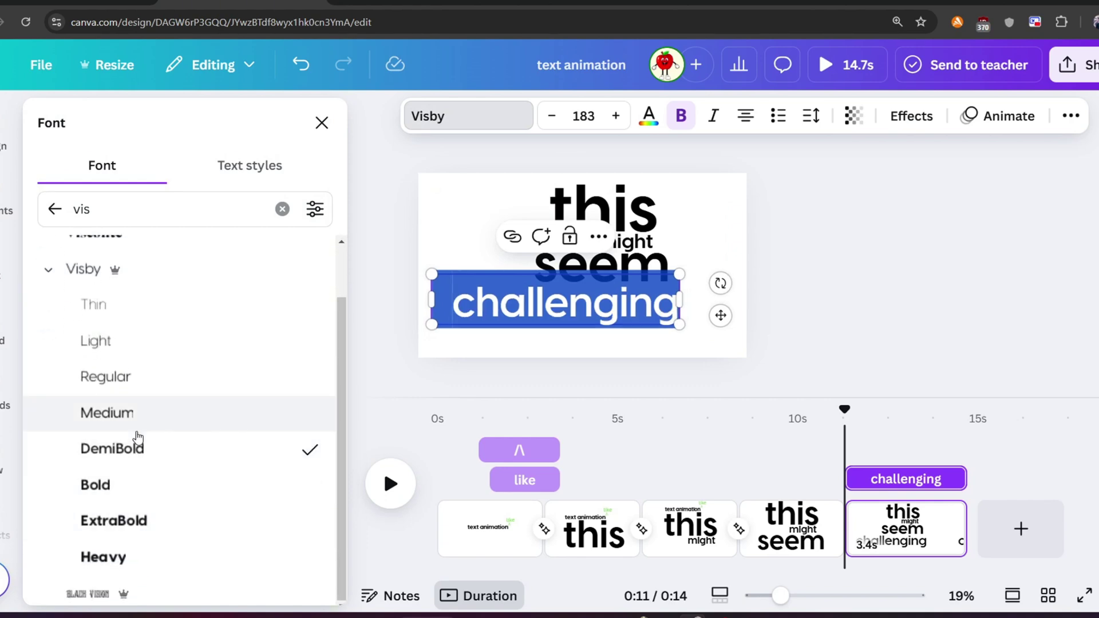
left_click(138, 426)
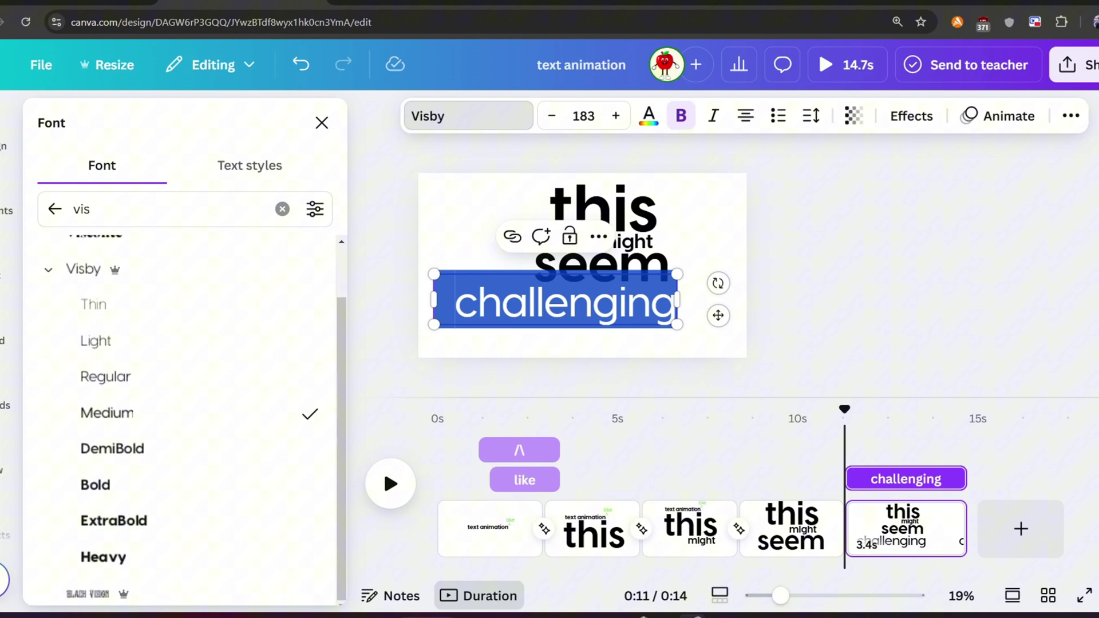
key("Escape")
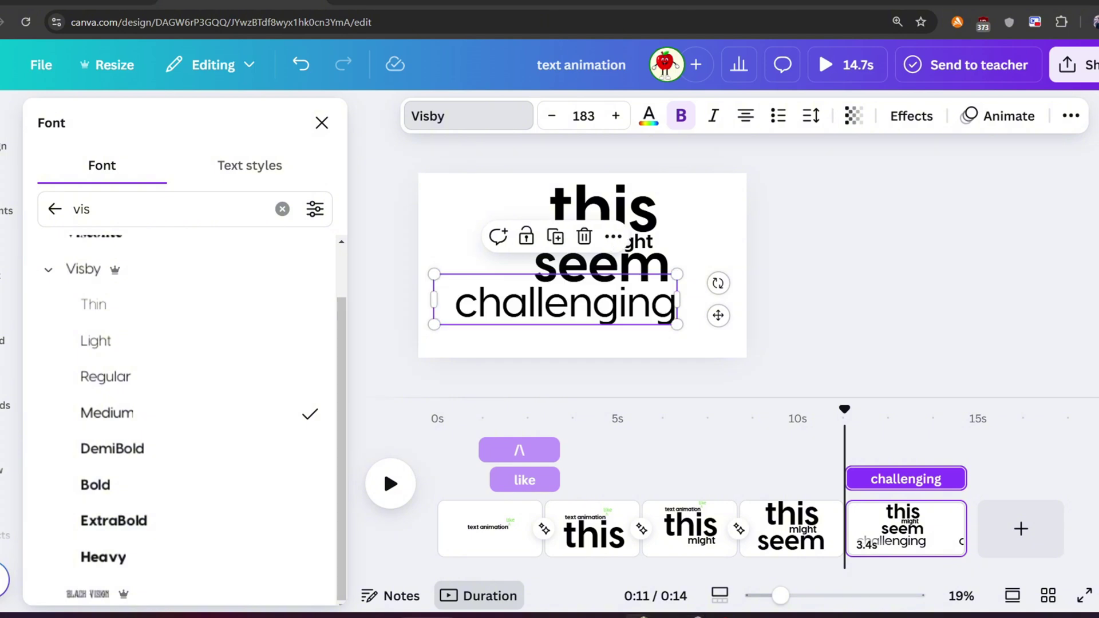
left_click(753, 338)
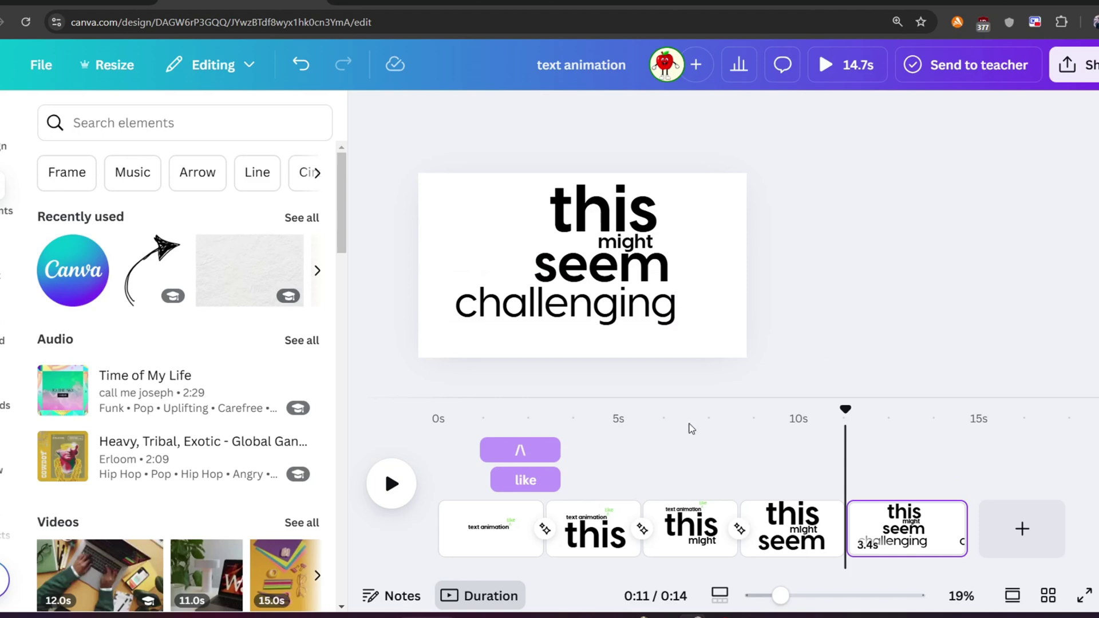
Join pages 4 and 5 with a 0.9-second Match & Move transition.
left_click(848, 545)
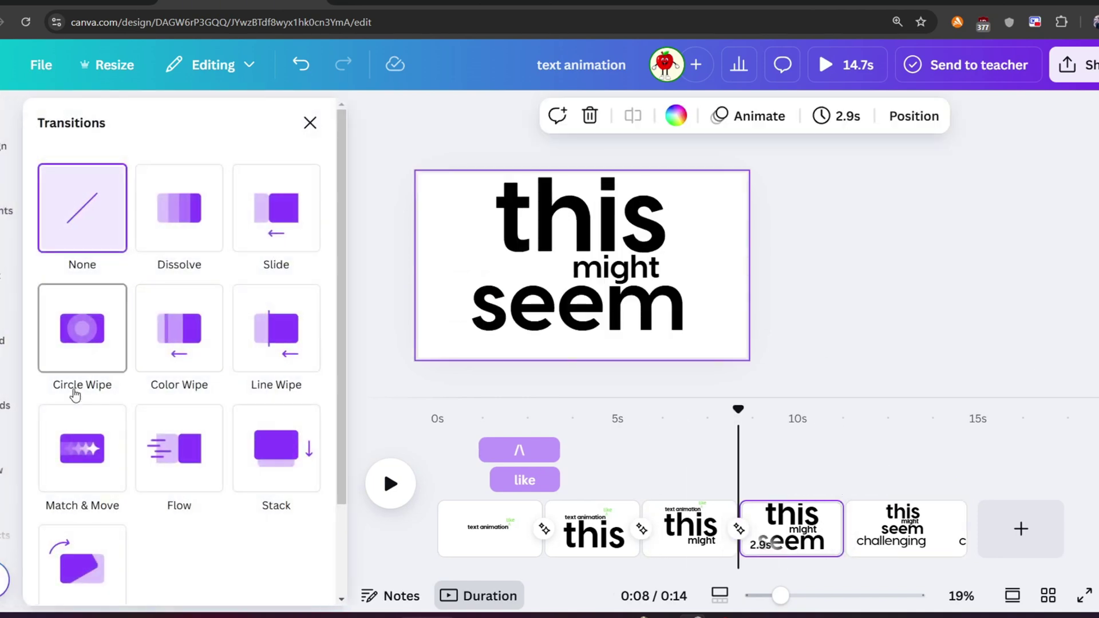
left_click(83, 448)
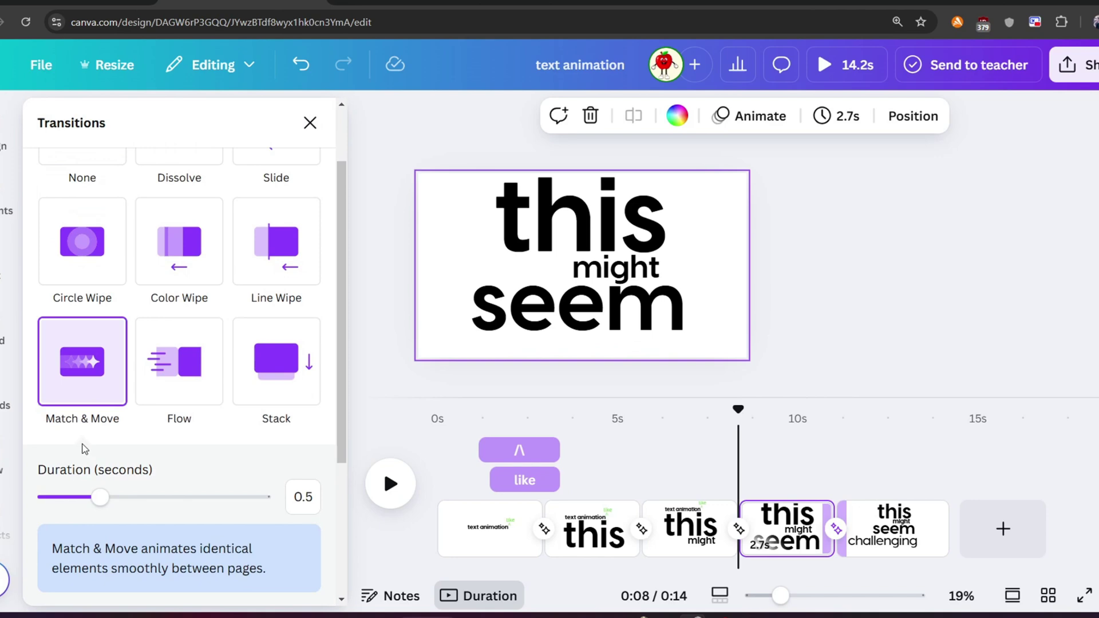
left_click_drag(207, 497, 167, 497)
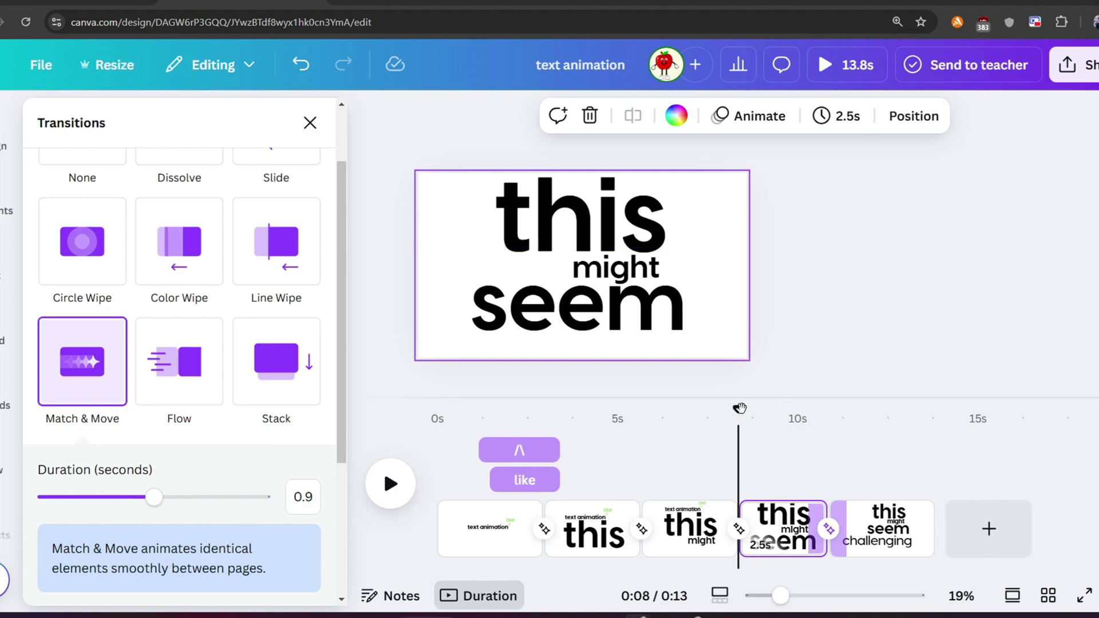
On page 5, duplicate the 'challenging' text box and retype the copy as 'but'.
left_click(883, 408)
left_click(584, 333)
left_click(586, 309)
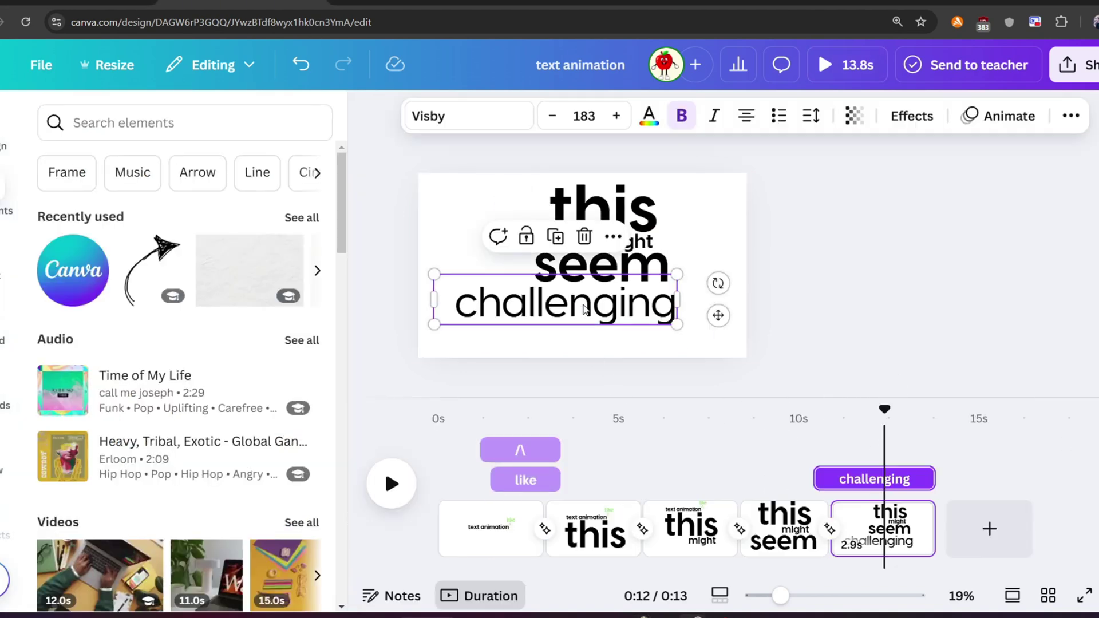
left_click(562, 250)
double_click(620, 288)
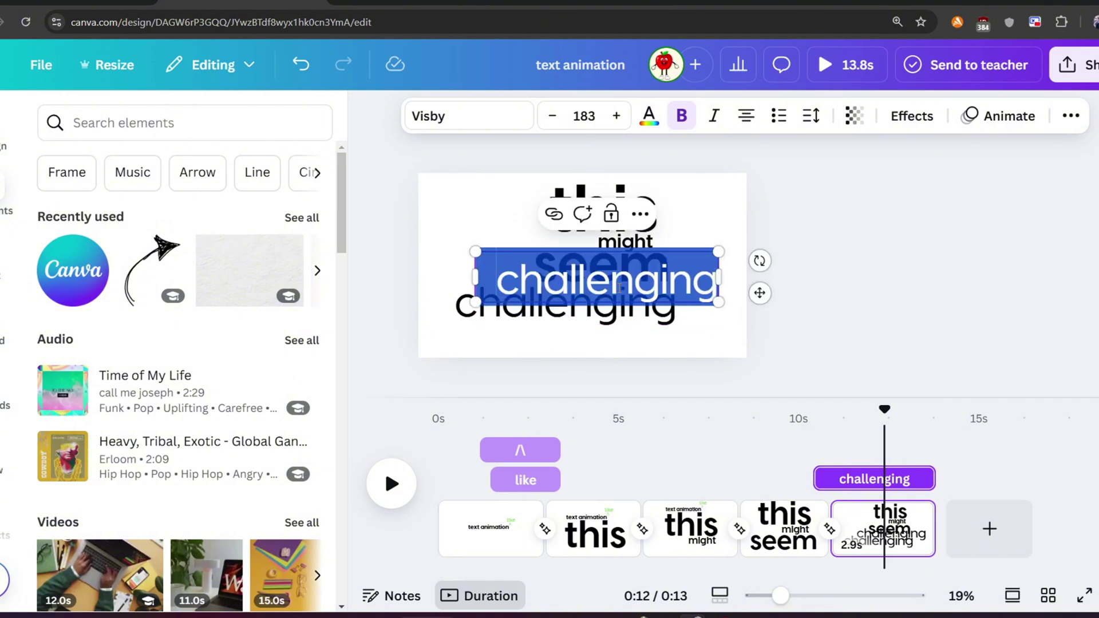
type("but")
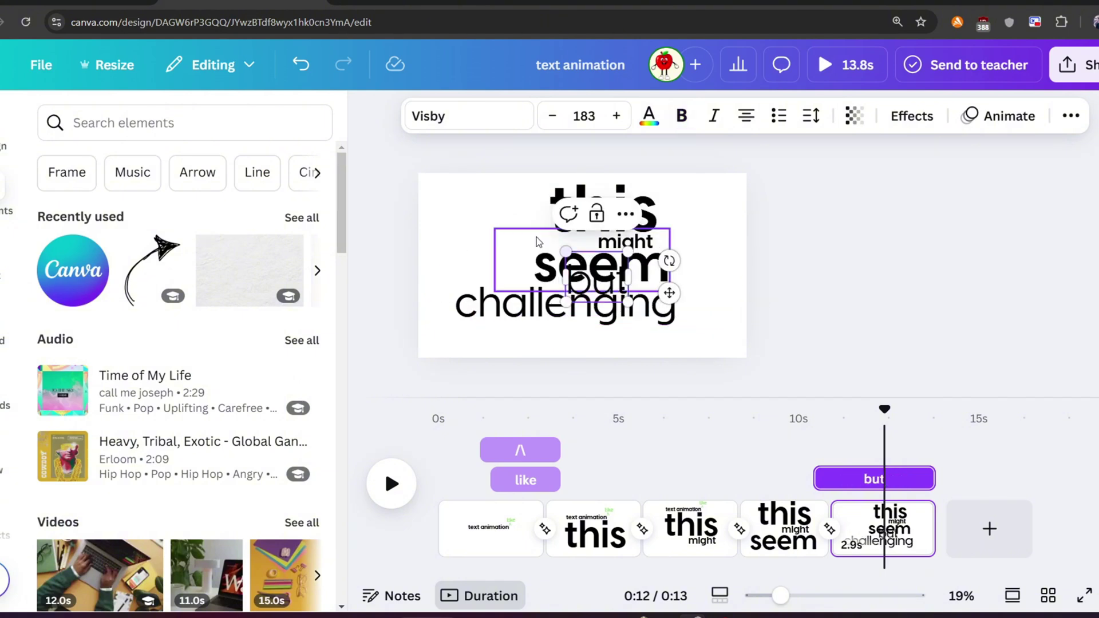
Undo the accidental move of 'seem', then select 'but' in Layers and place it left of 'seem'.
left_click_drag(537, 240, 433, 224)
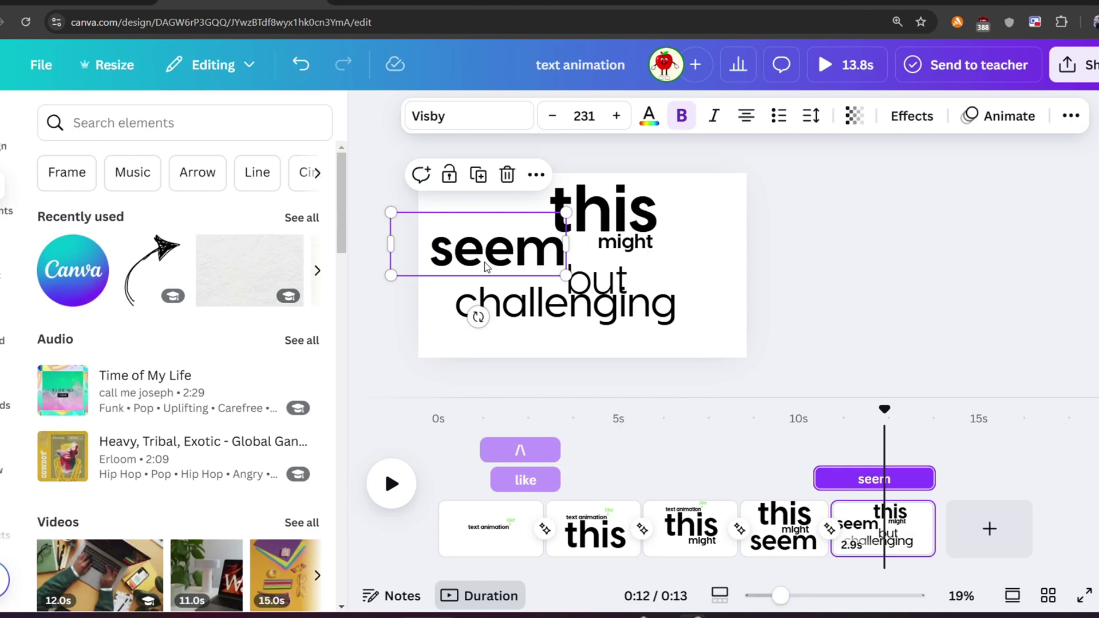
key("ctrl+z")
left_click(469, 234)
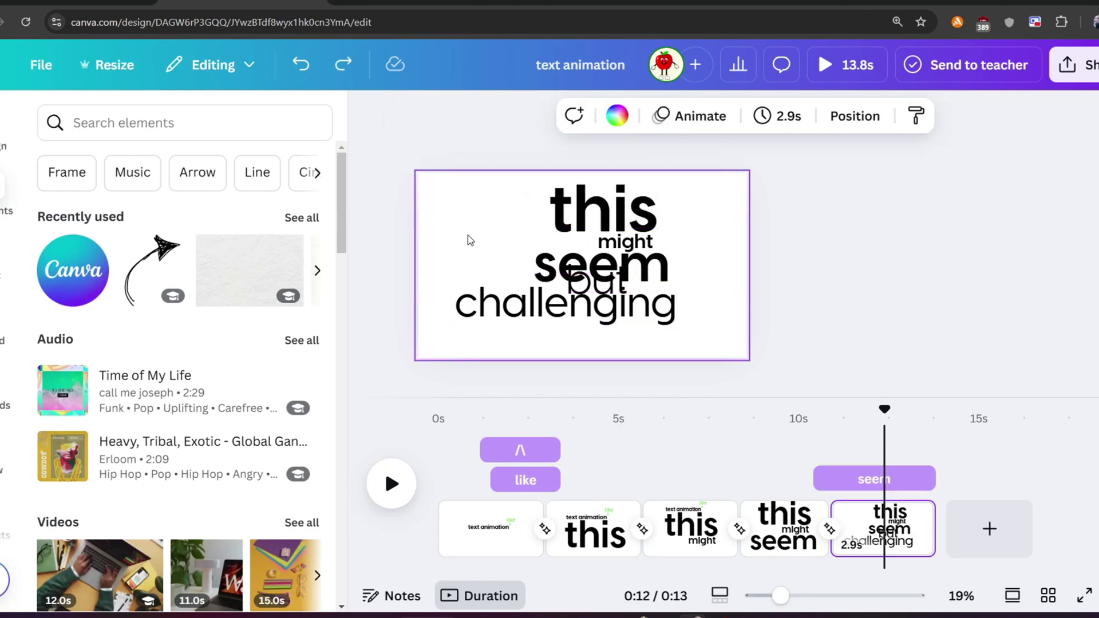
key("alt+1")
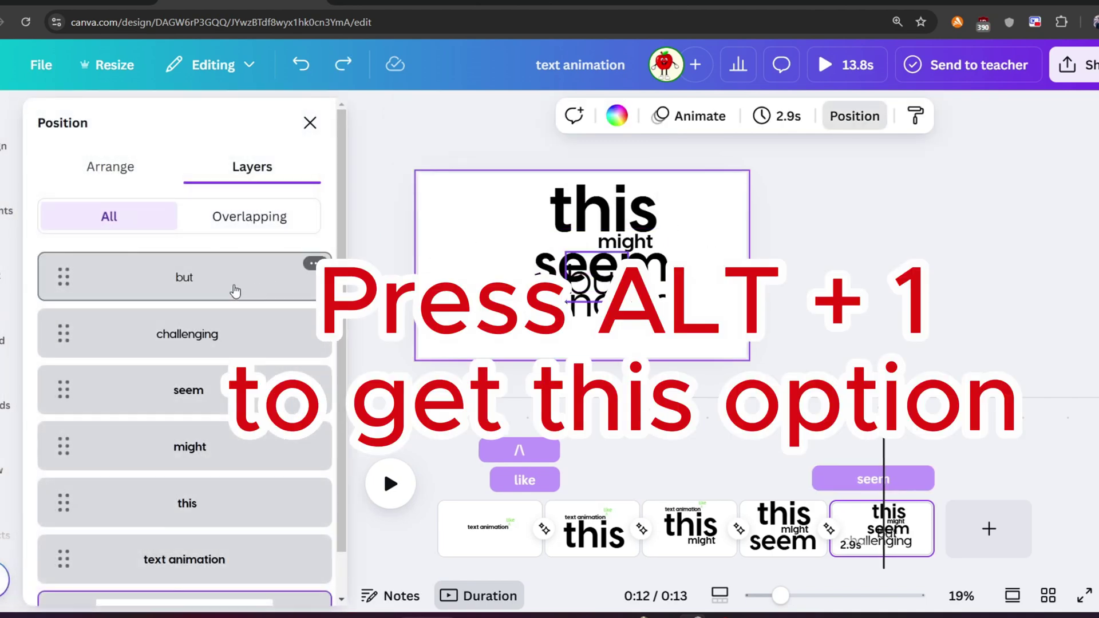
left_click(182, 285)
mouse_move(629, 276)
left_mouse_down()
mouse_move(514, 277)
mouse_move(473, 259)
left_mouse_up()
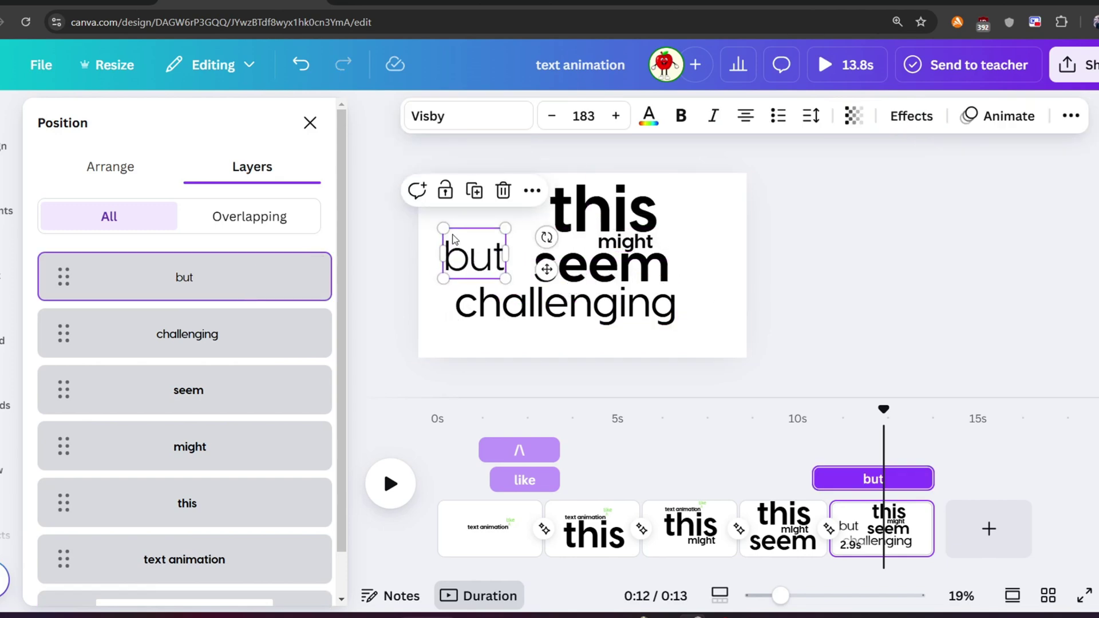
Make 'but' Visby Heavy with Grass green text colour.
double_click(475, 259)
left_click(444, 116)
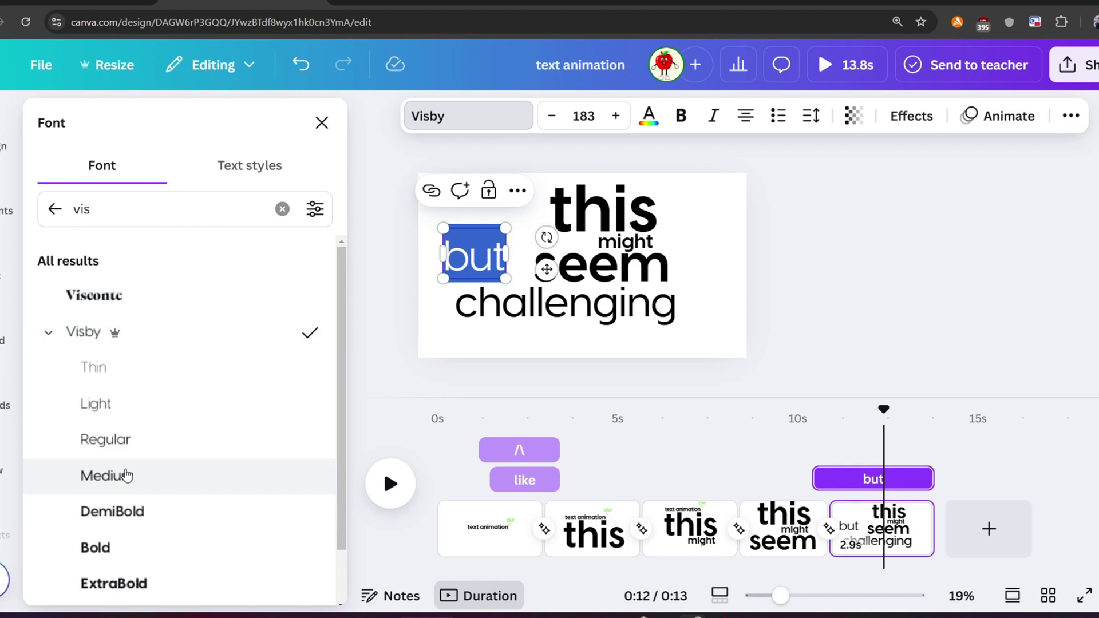
scroll(115, 516, "down", 1)
left_click(86, 558)
left_click(649, 116)
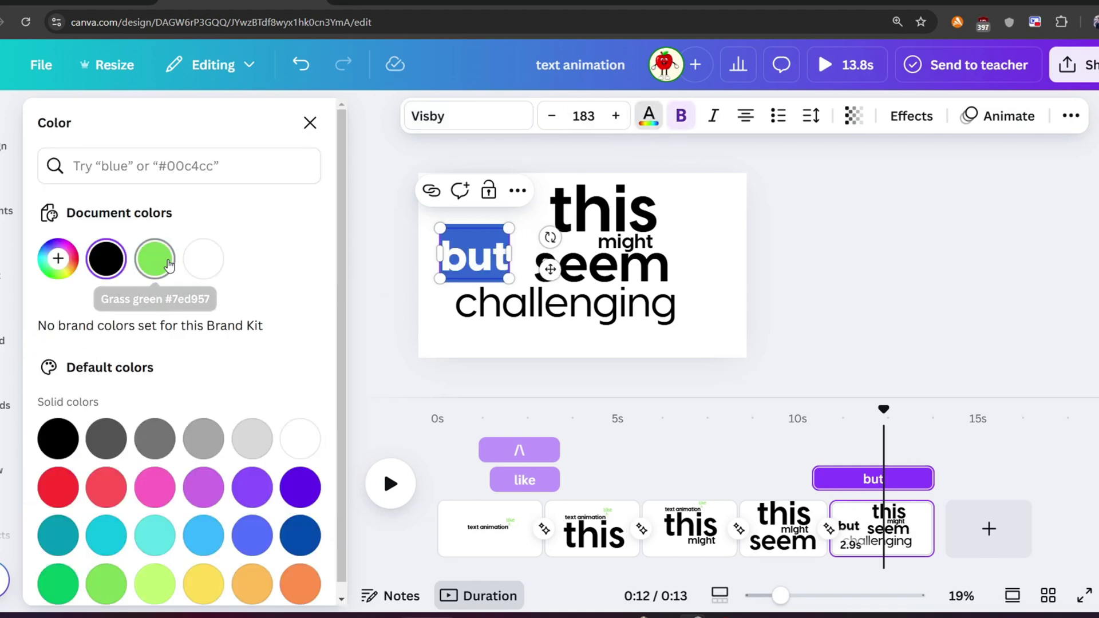
left_click(169, 265)
left_click(424, 227)
Undo an accidental resize of 'but' and move it off the page's left edge.
left_click(474, 239)
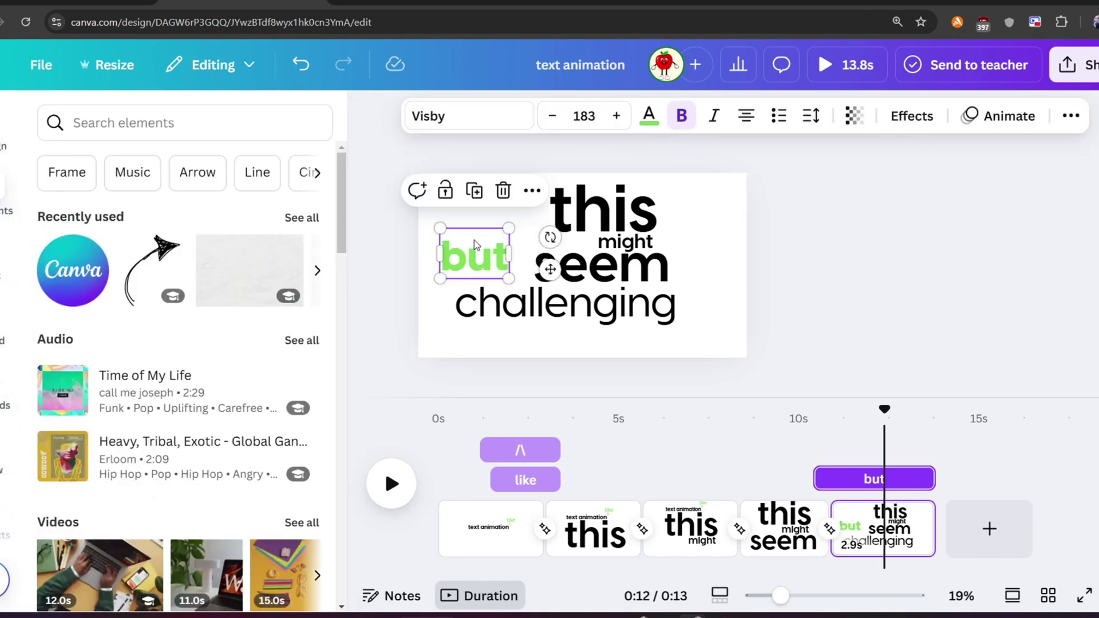
left_click_drag(490, 259, 491, 260)
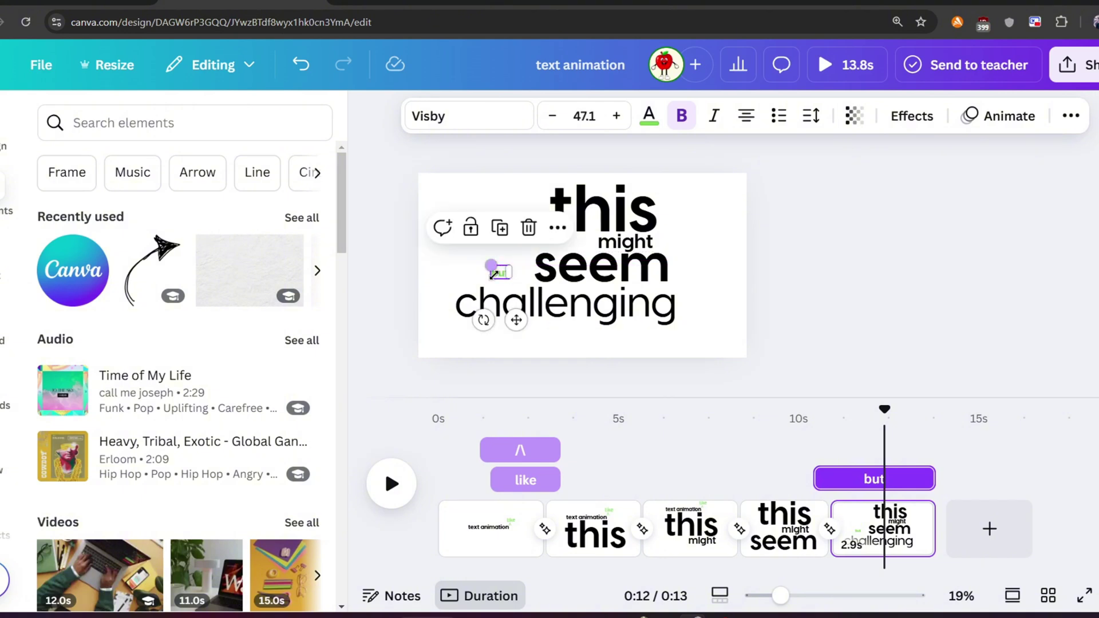
scroll(504, 246, "up", 3)
key("ctrl+z")
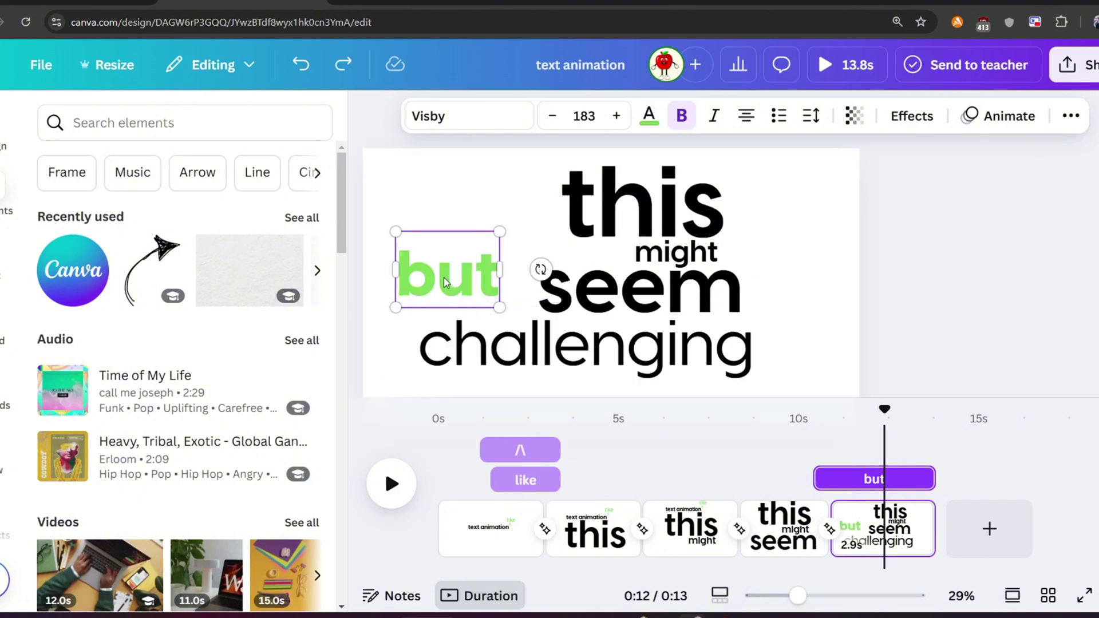
mouse_move(496, 267)
left_mouse_down()
mouse_move(375, 346)
mouse_move(351, 345)
left_mouse_up()
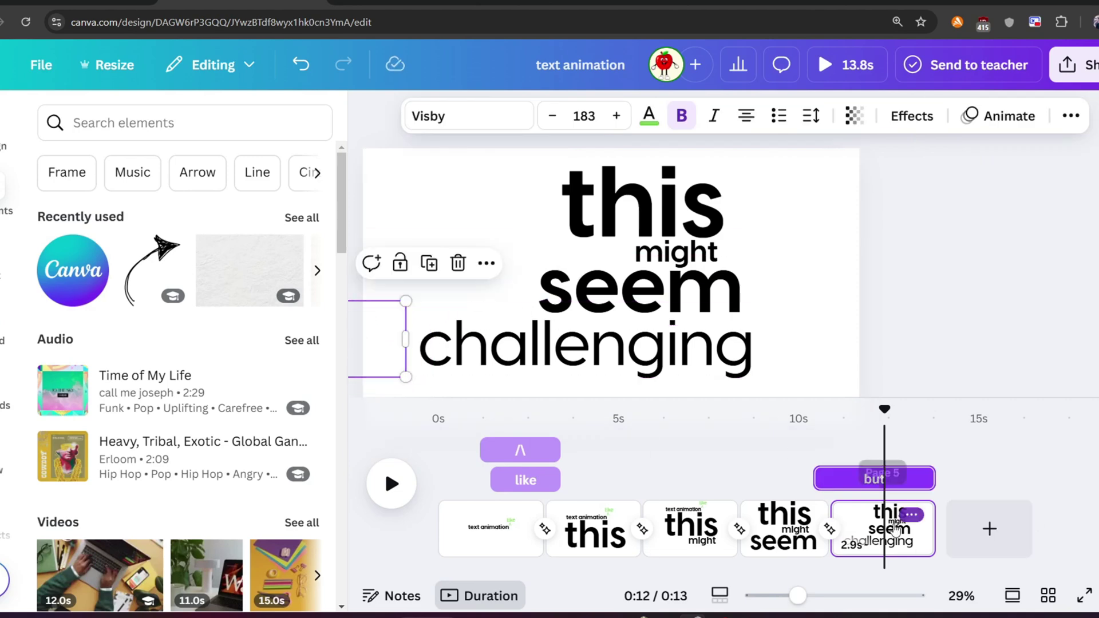
Duplicate page 5 and go to the new sixth page.
right_click(886, 547)
left_click(953, 241)
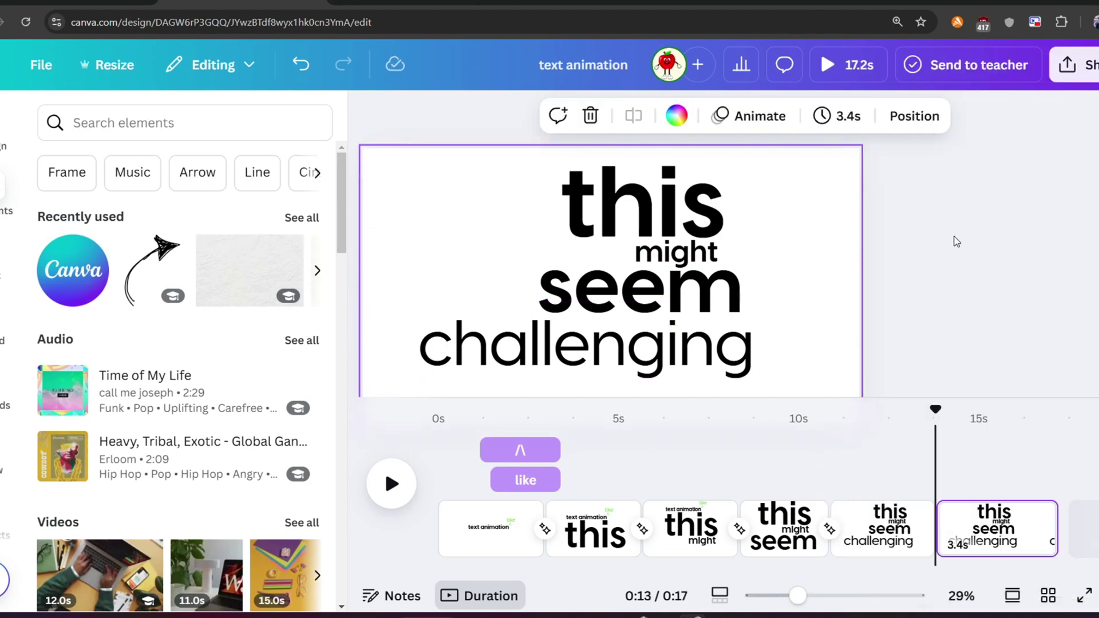
left_click(988, 532)
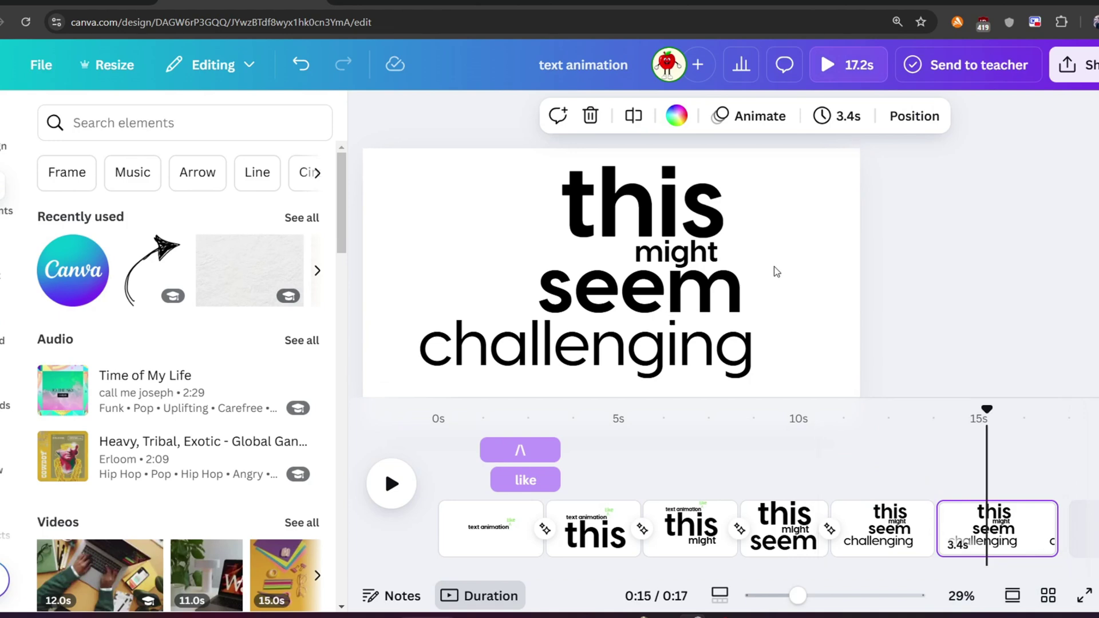
scroll(777, 206, "down", 2)
scroll(777, 205, "down", 2)
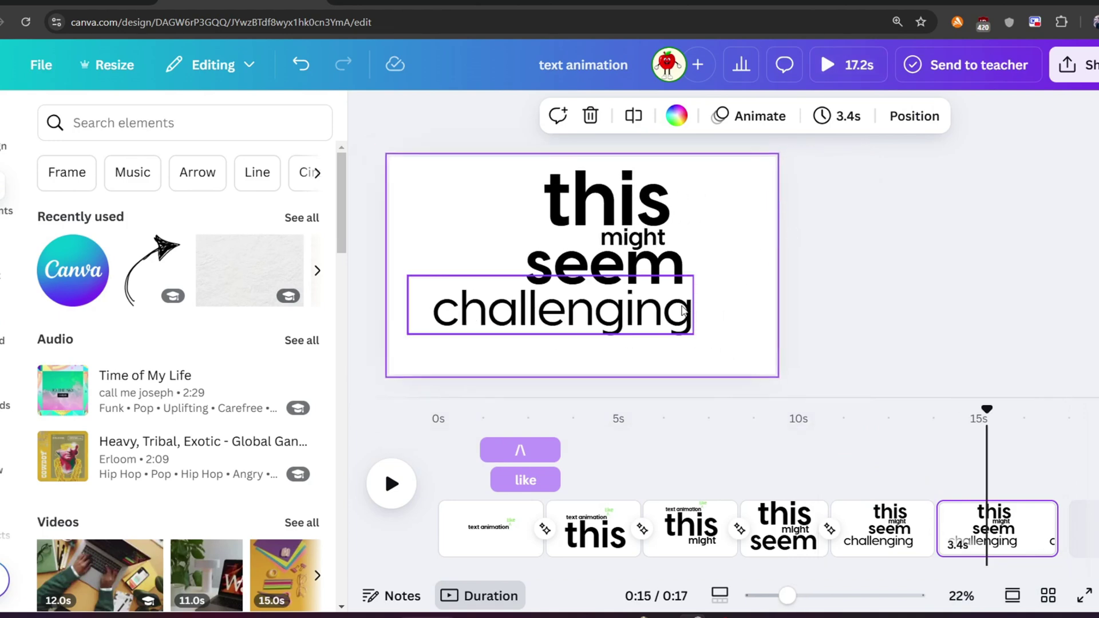
Shrink the four-word phrase together and move it up to the top.
left_click(737, 321)
left_click_drag(737, 326, 664, 223)
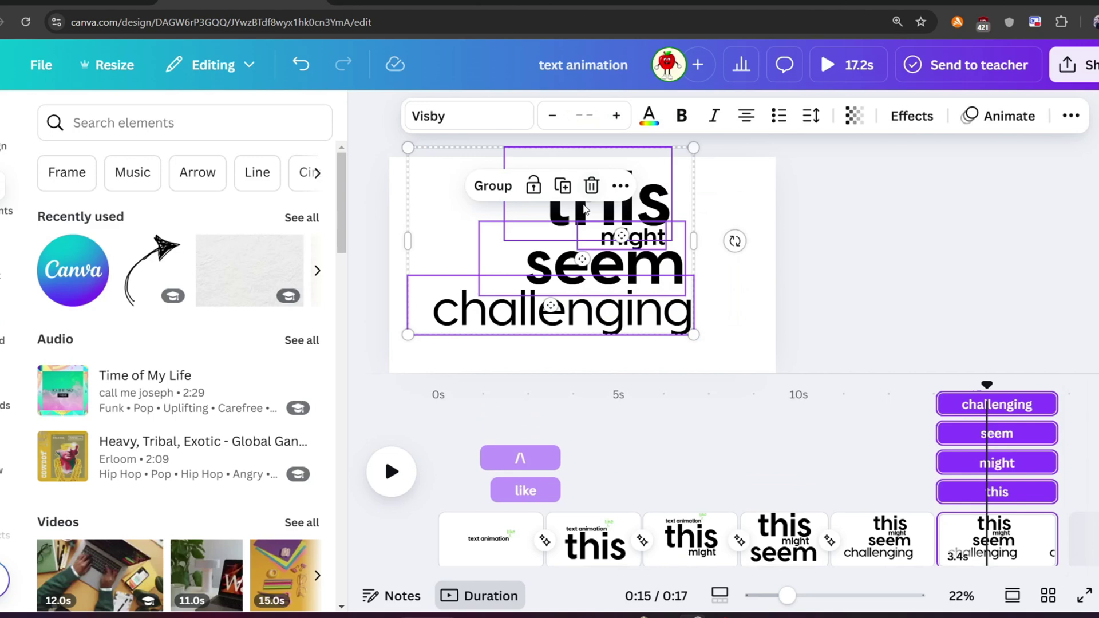
mouse_move(700, 327)
left_mouse_down()
mouse_move(690, 311)
mouse_move(622, 279)
left_mouse_up()
left_click_drag(556, 240, 644, 203)
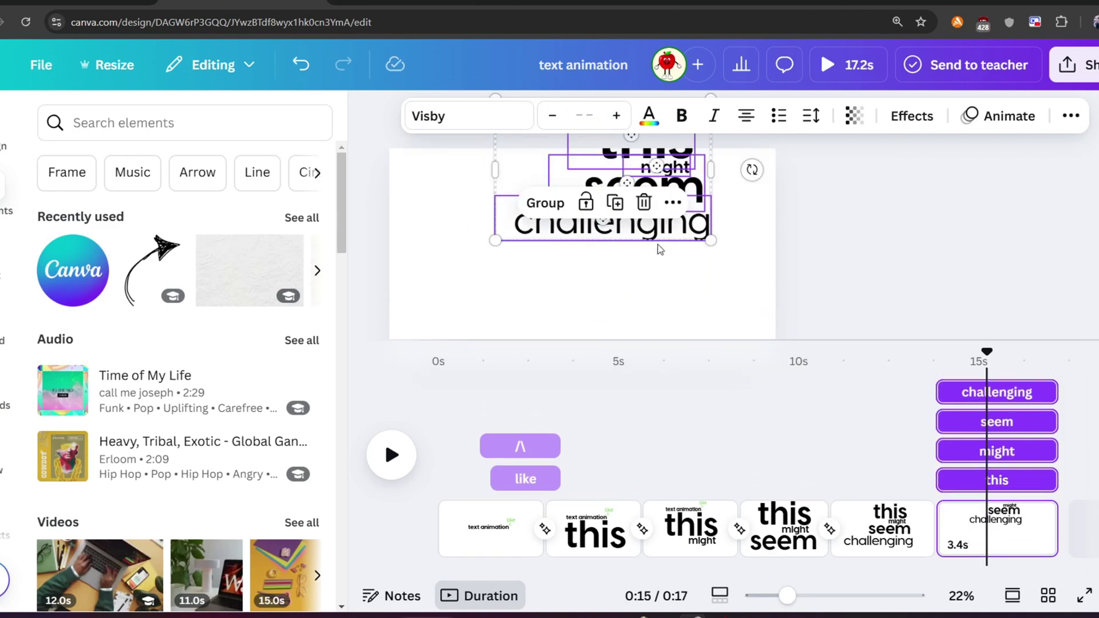
Paste the green 'but' below 'challenging' and enlarge it to fill the page.
key("ctrl+v")
left_click_drag(403, 283, 652, 315)
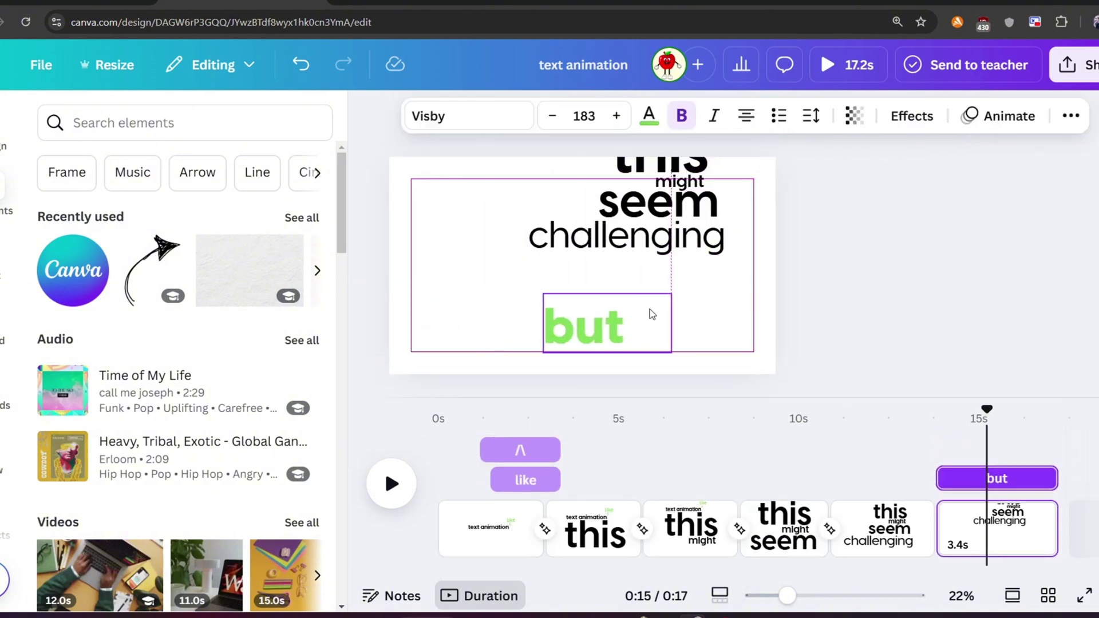
left_click_drag(544, 294, 385, 165)
Select 'this' through 'challenging' in Layers and shrink the phrase further.
key("alt+1")
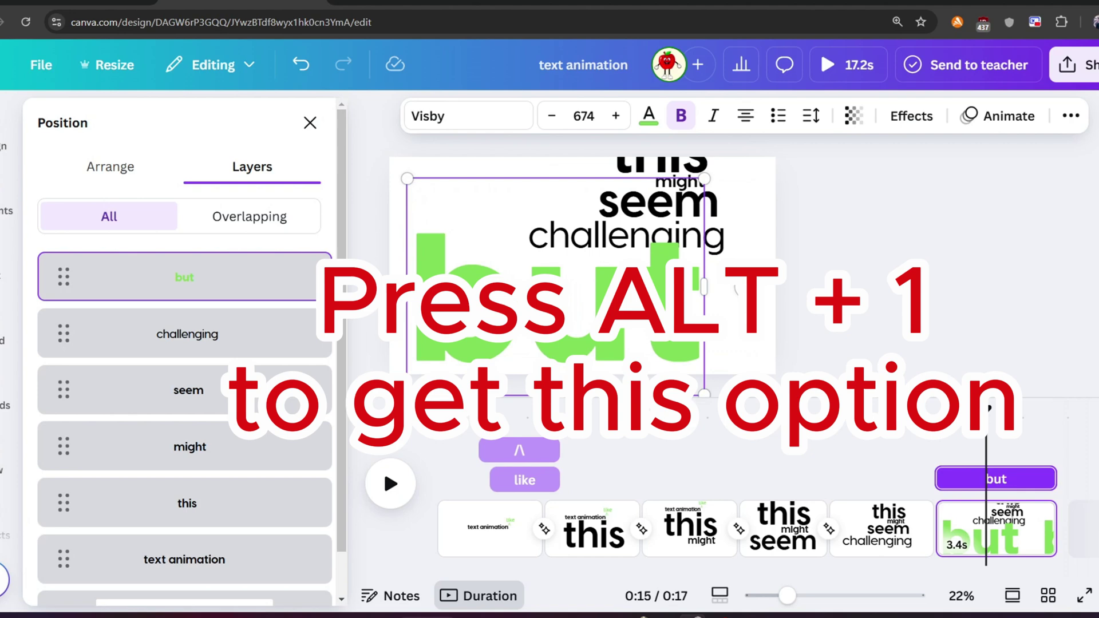
left_click(200, 341)
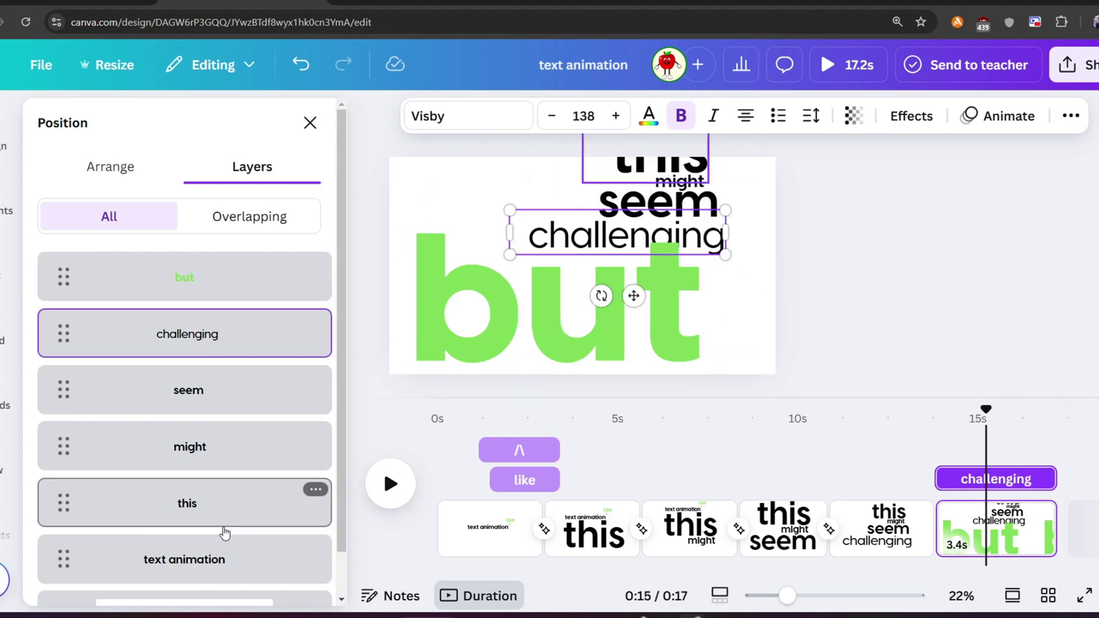
left_click(224, 526, "shift")
left_click_drag(728, 241, 692, 229)
left_click(770, 318)
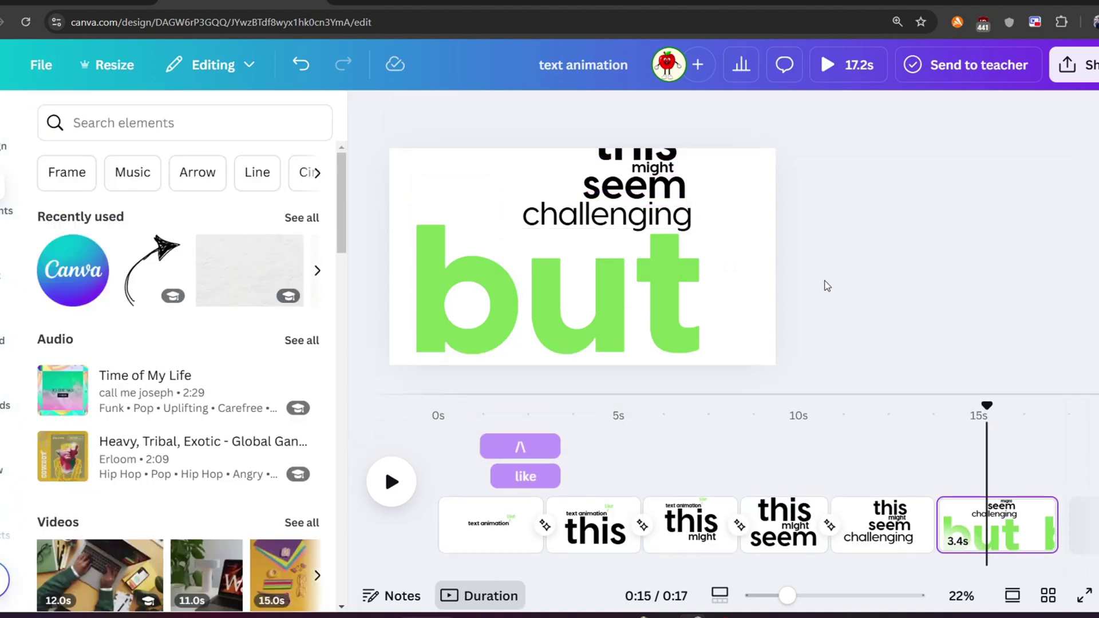
left_click(657, 309)
left_click(939, 541)
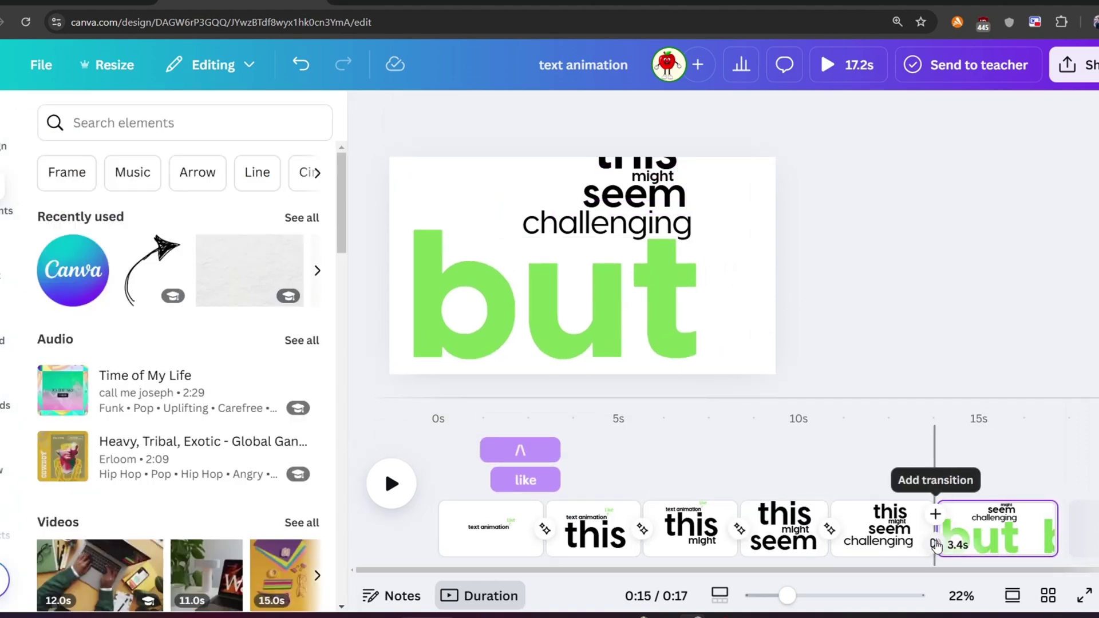
Apply Match & Move between pages 5 and 6 and preview it playing.
left_click(935, 544)
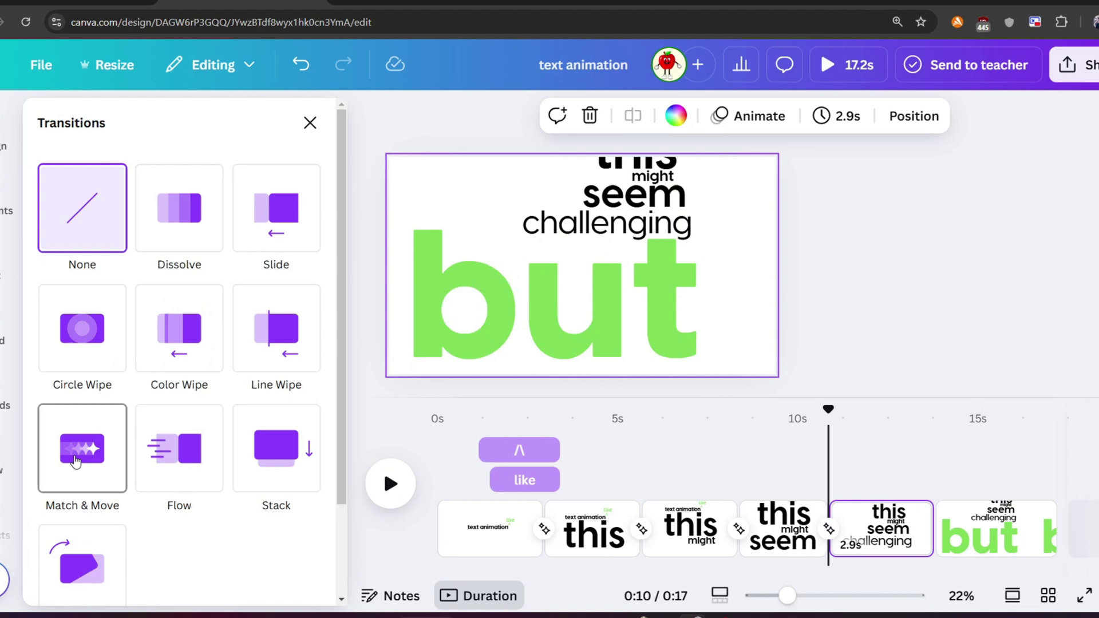
left_click(94, 460)
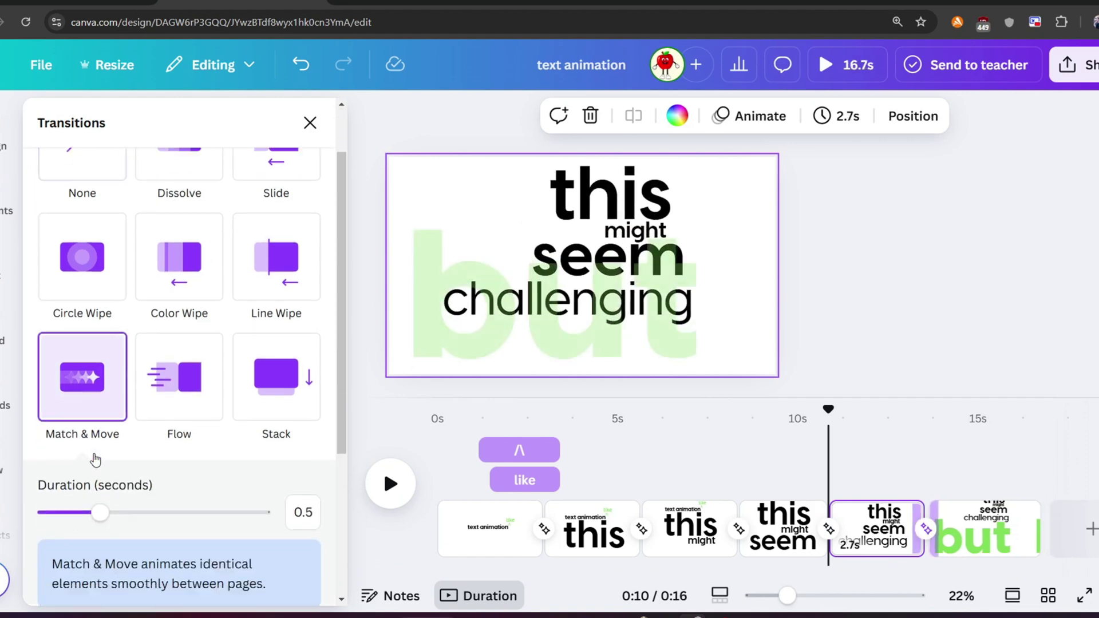
left_click(903, 467)
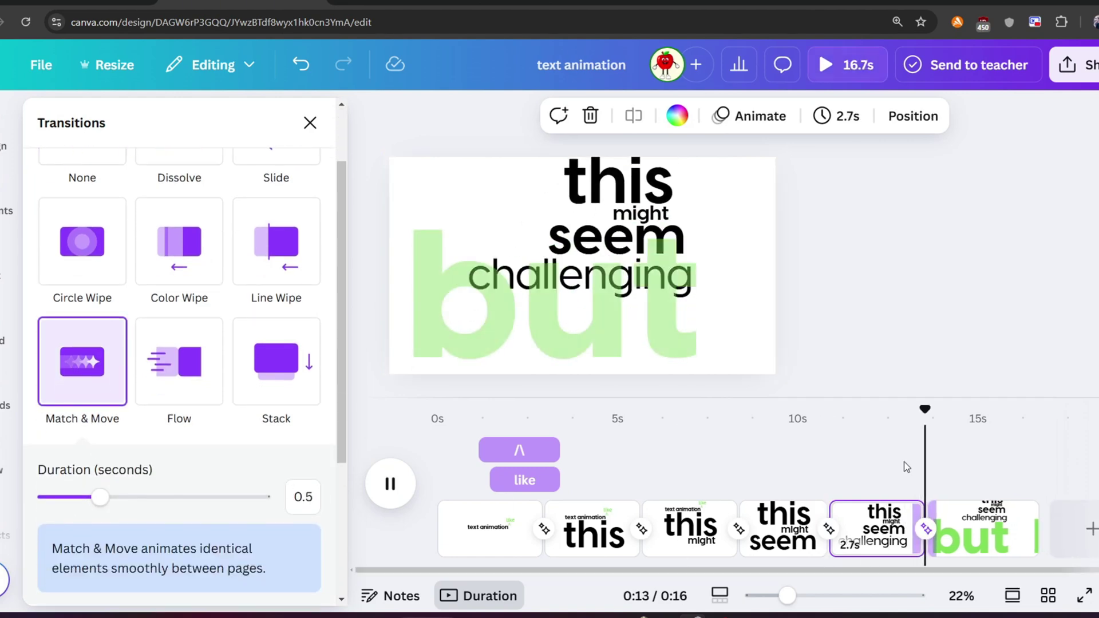
left_click(688, 336)
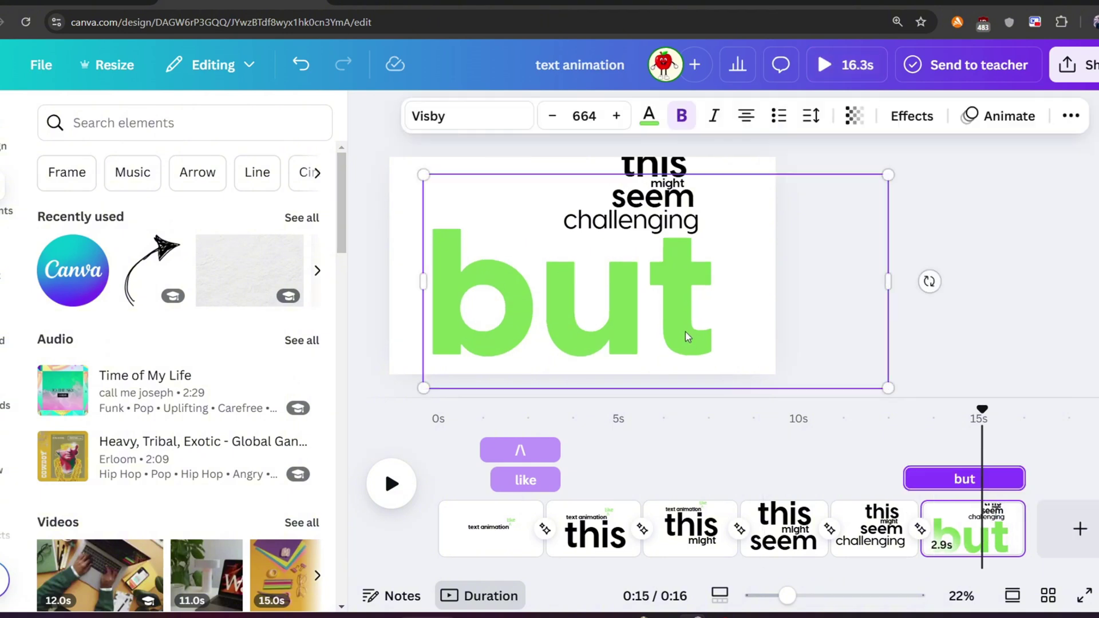
Undo a nudge of 'but', then duplicate 'this' via Layers and place the copy right of 'but'.
key("ctrl+z")
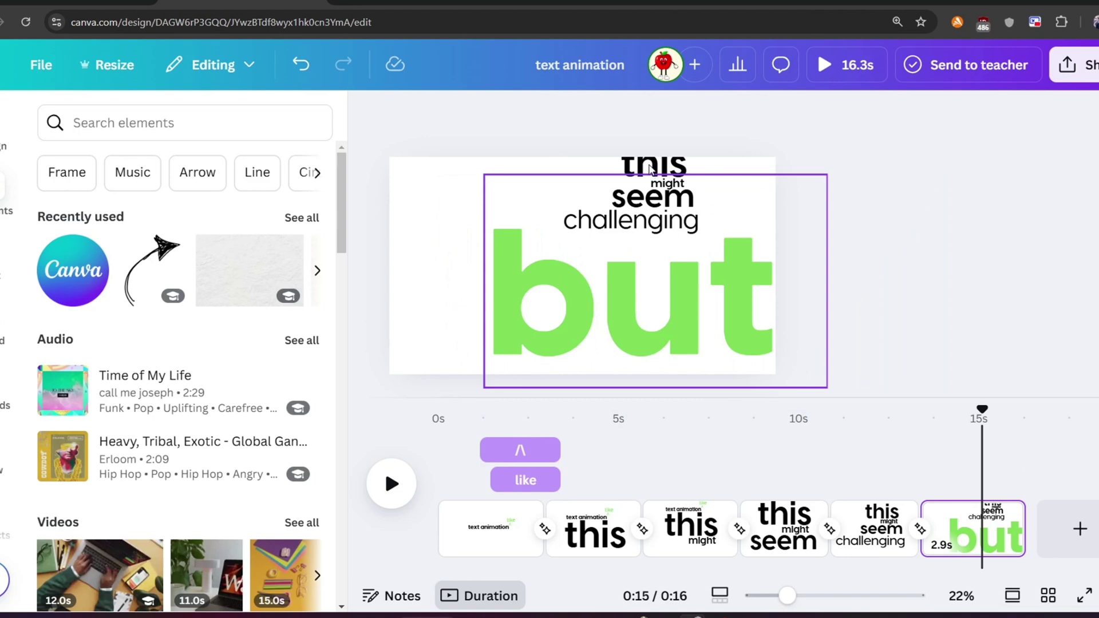
key("ctrl+z")
key("alt+1")
scroll(183, 432, "down", 1)
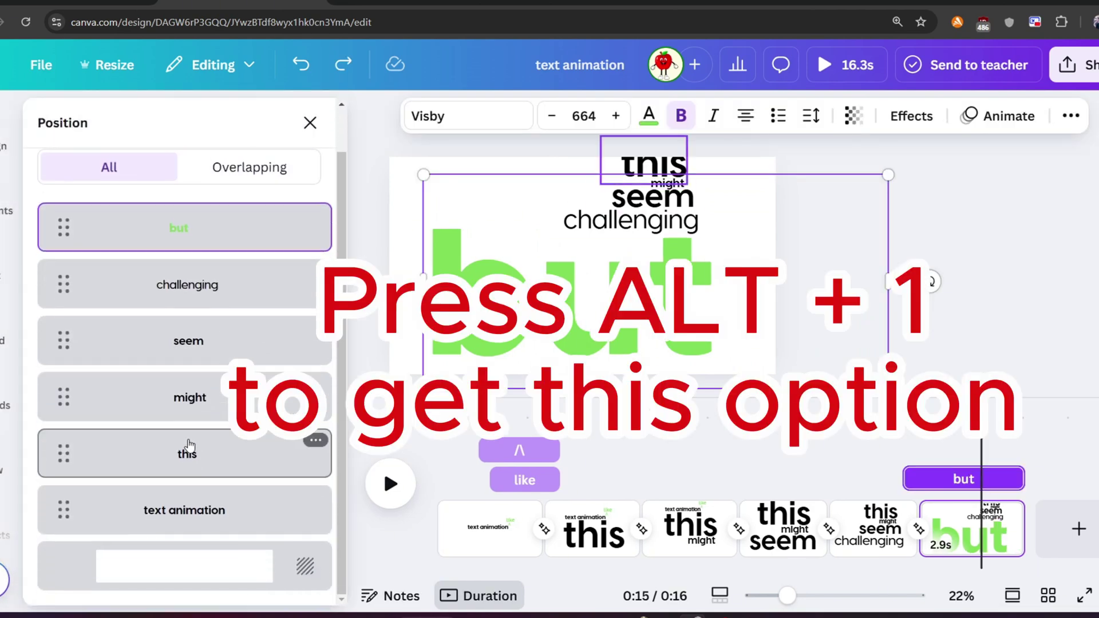
left_click(194, 453)
left_click(645, 224)
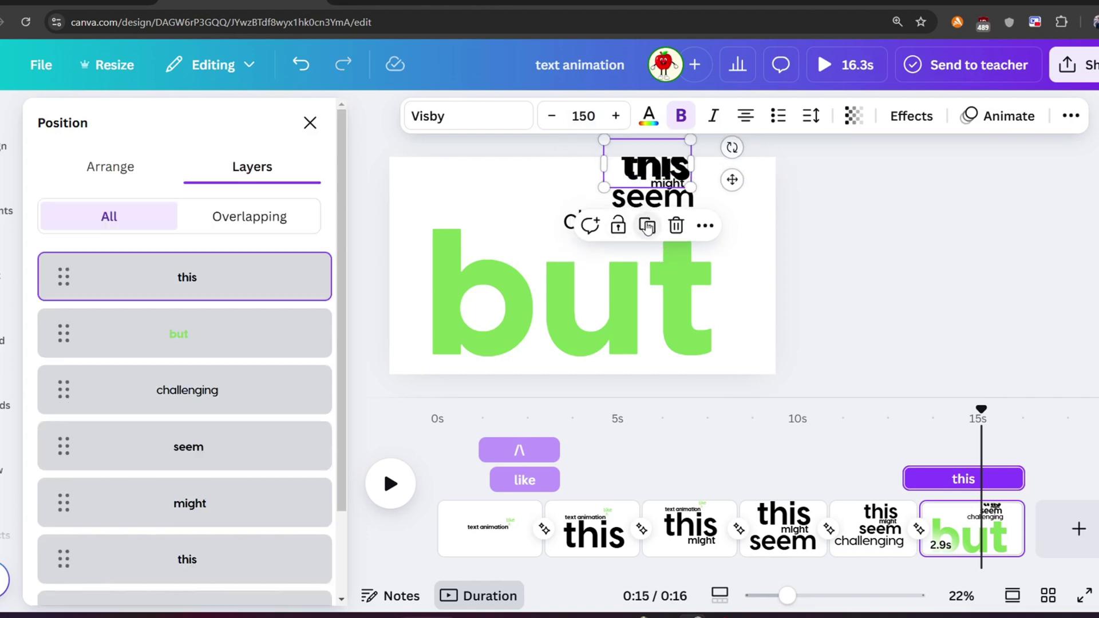
left_click_drag(657, 183, 759, 288)
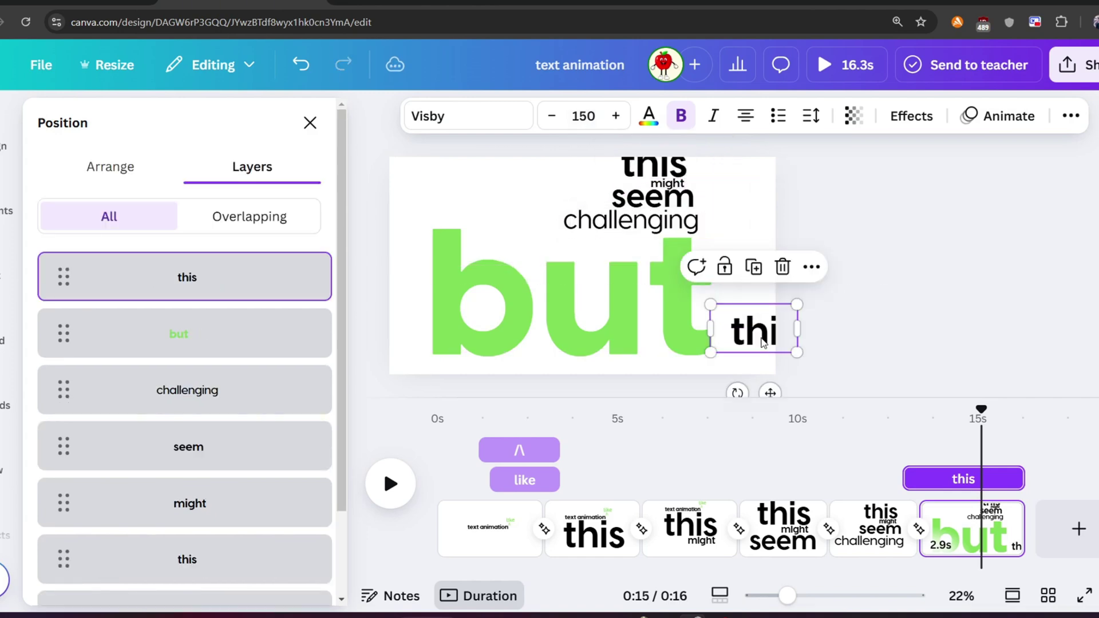
Retype the copy as 'it's' and widen its box onto one line.
double_click(764, 337)
type("it’")
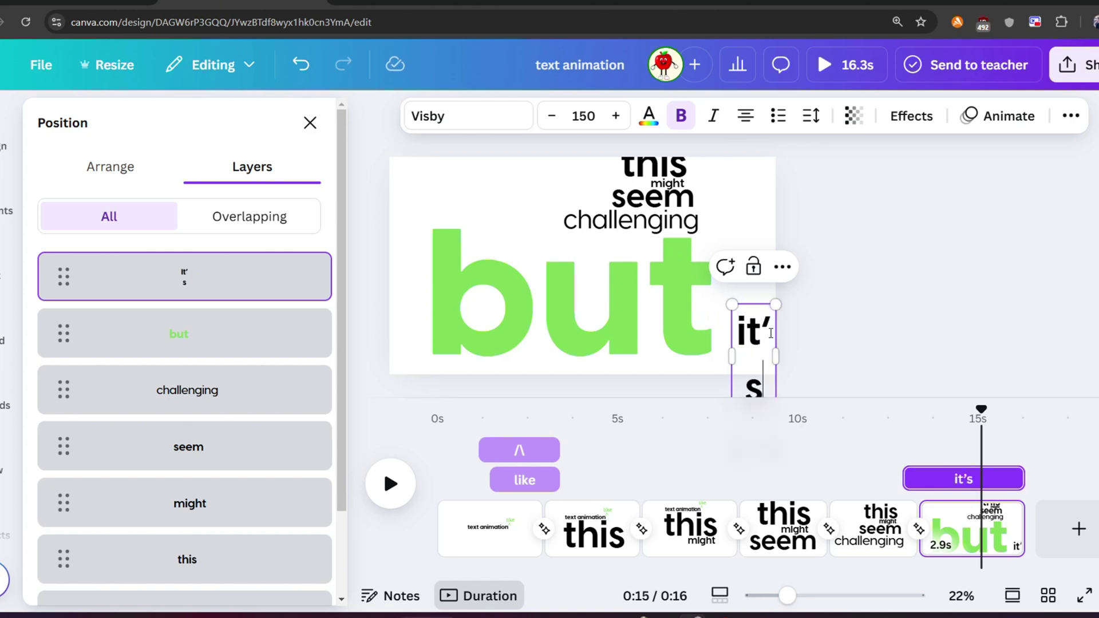
left_click_drag(784, 357, 793, 358)
Set 'it's' to Visby DemiBold and move it past the page's right edge.
key("ctrl+a")
left_click(469, 116)
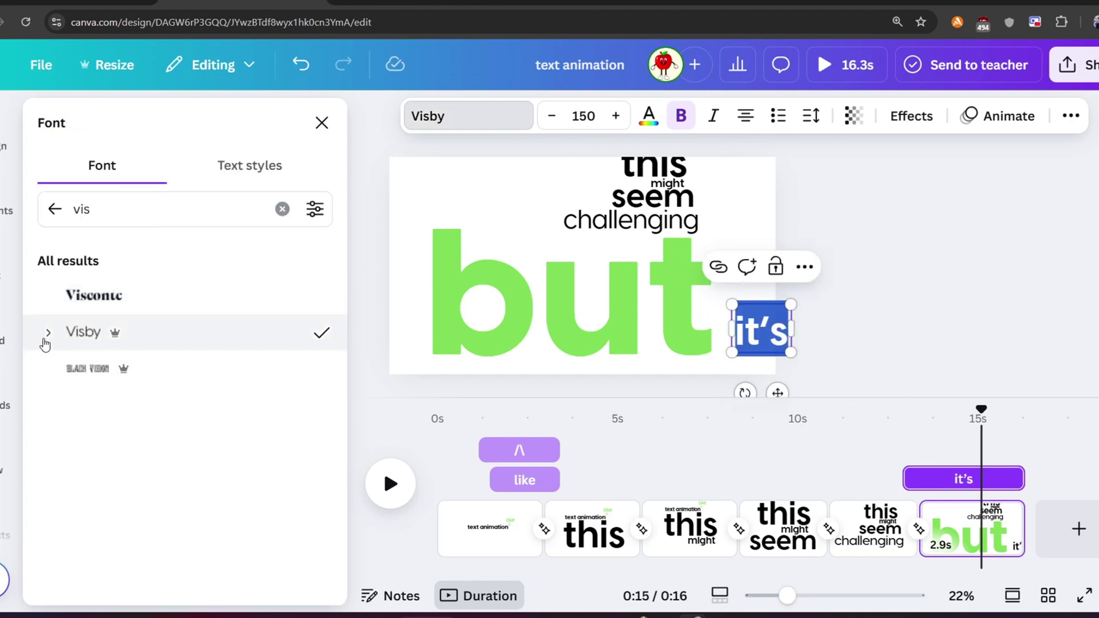
left_click(49, 333)
left_click(112, 512)
left_click(829, 343)
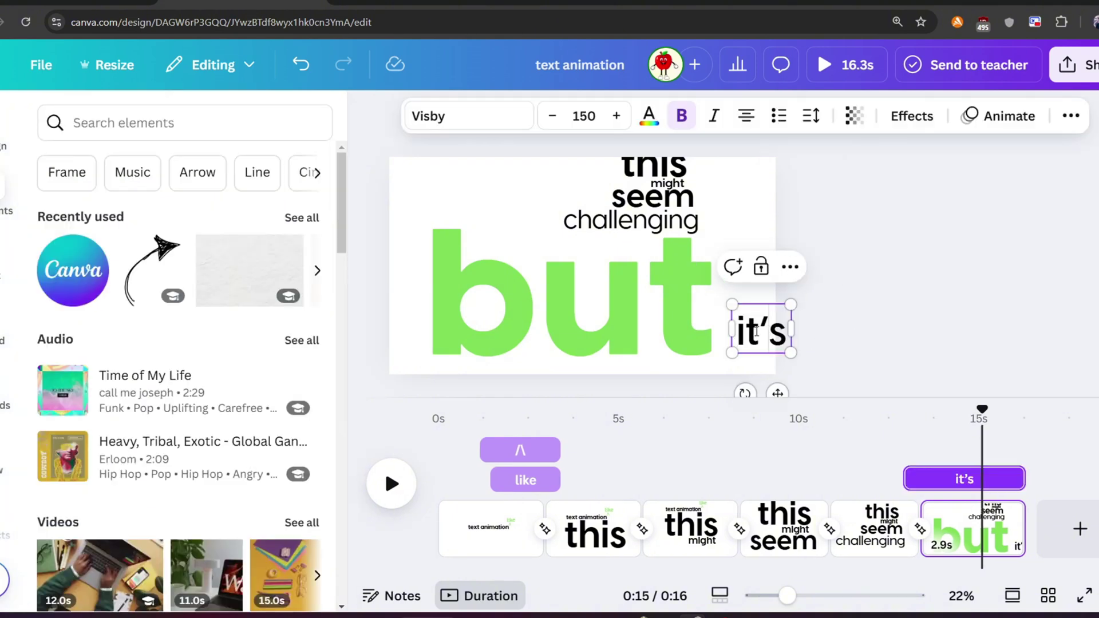
left_click_drag(762, 341, 818, 269)
Duplicate page 6 into a seventh page and scale all its words down into the top-left.
right_click(974, 526)
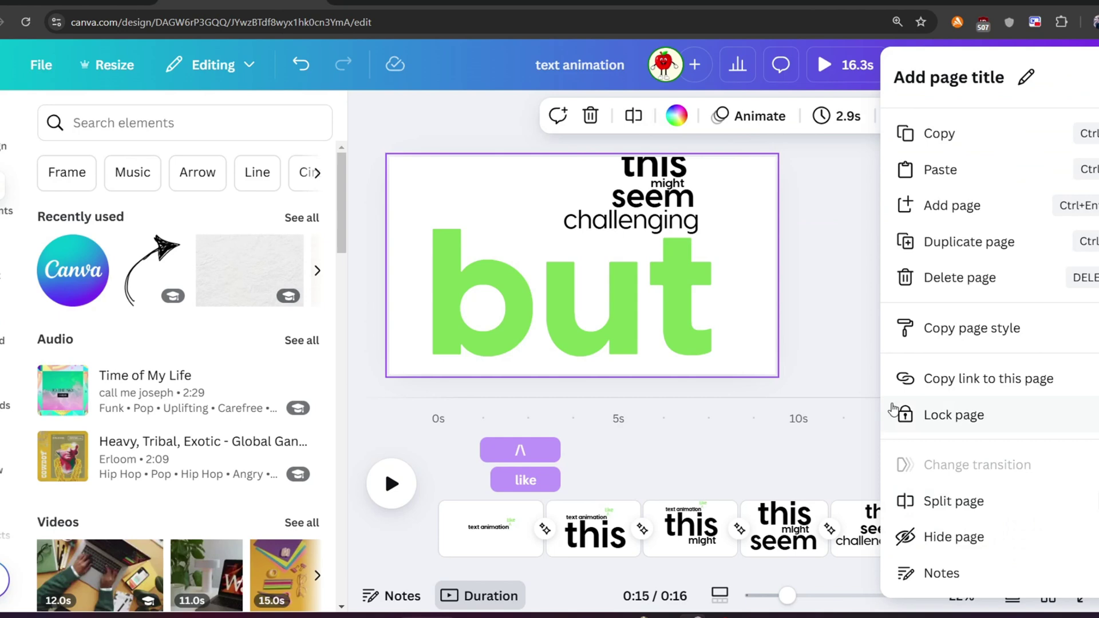
left_click(932, 241)
left_click(914, 116)
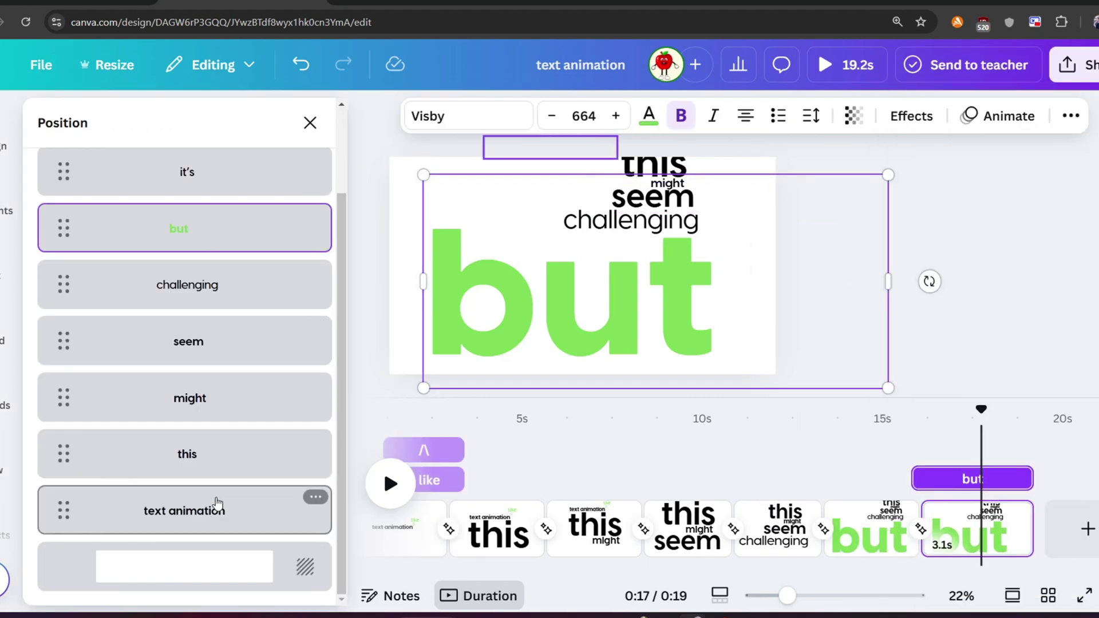
key("ctrl+a")
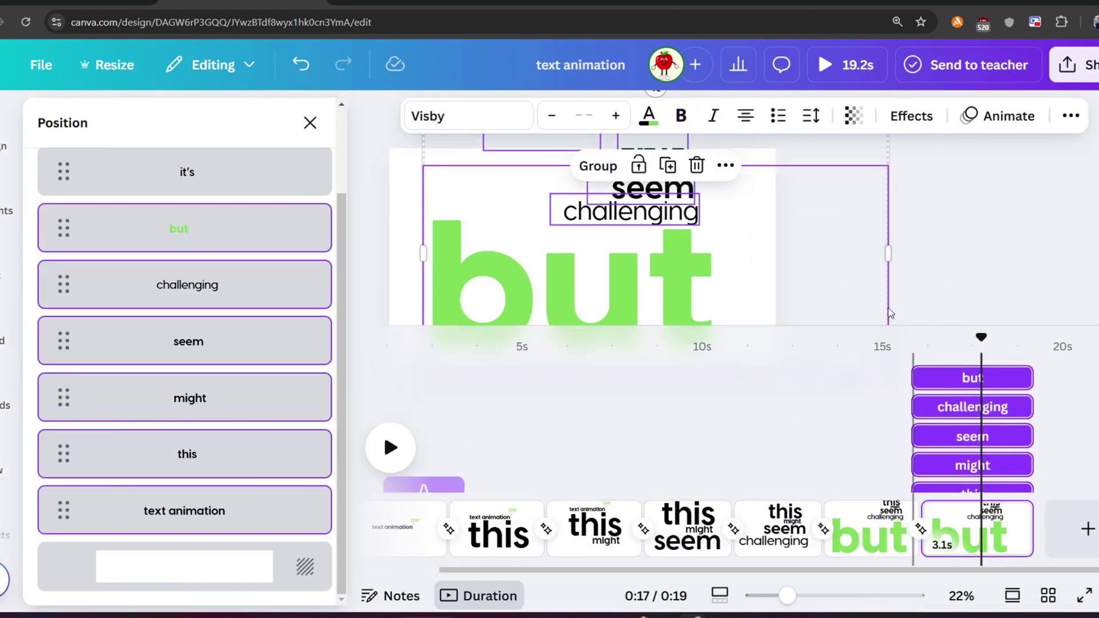
mouse_move(955, 356)
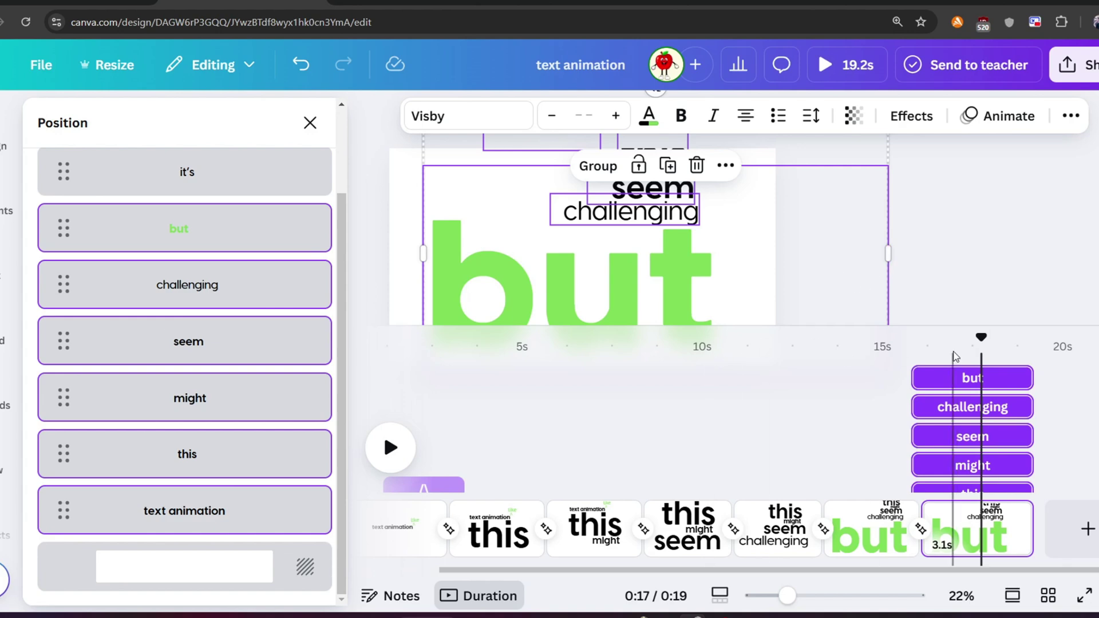
right_click(972, 384)
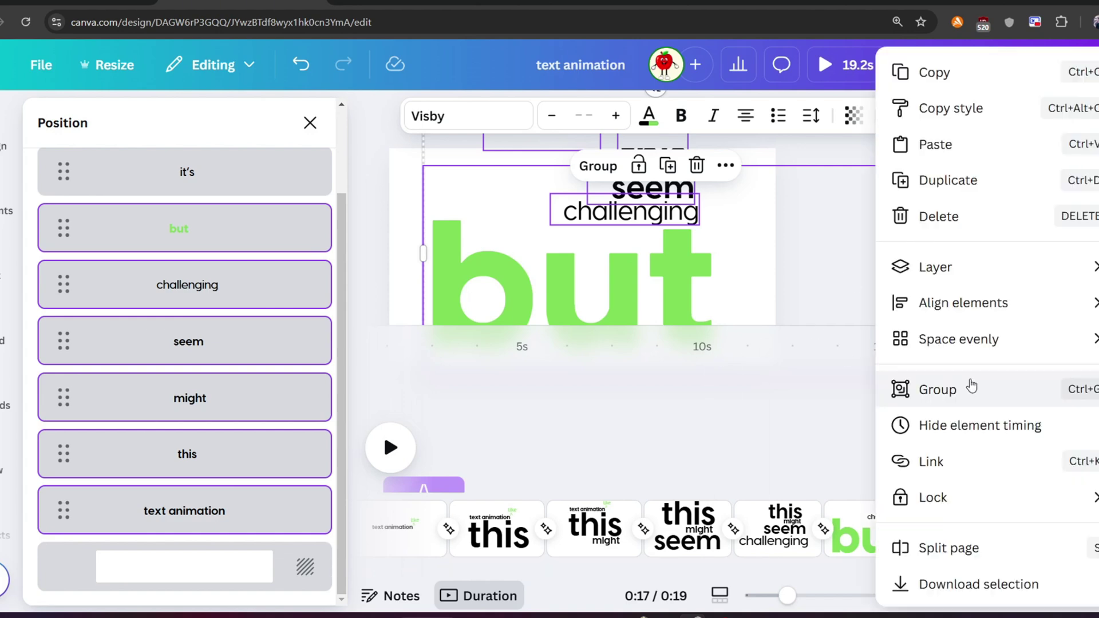
left_click(958, 427)
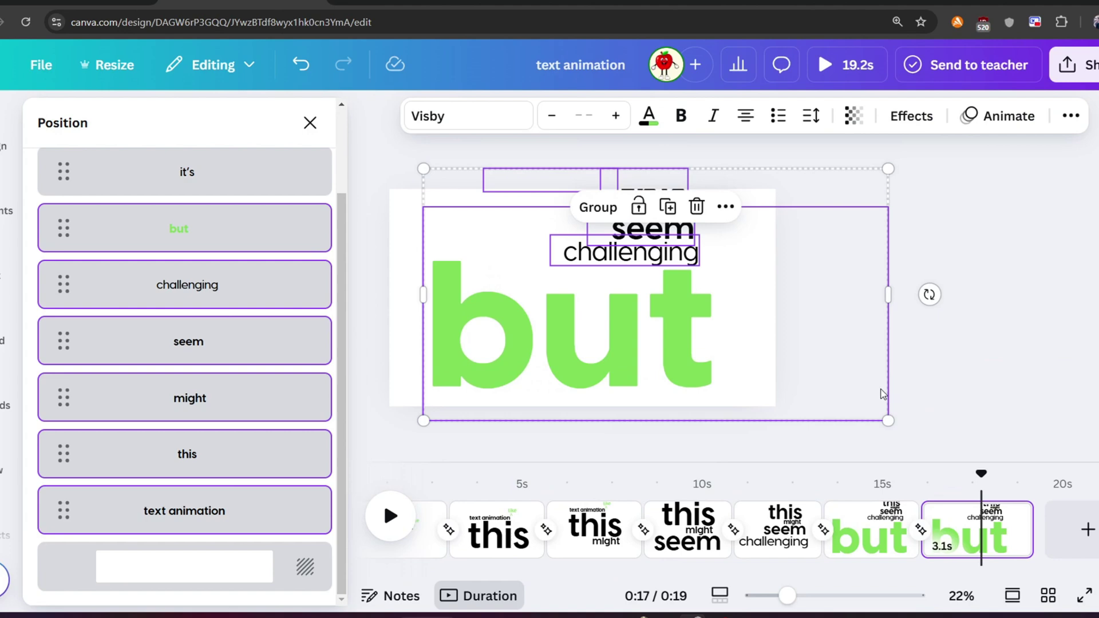
left_click_drag(889, 418, 817, 382)
left_click_drag(683, 309, 634, 328)
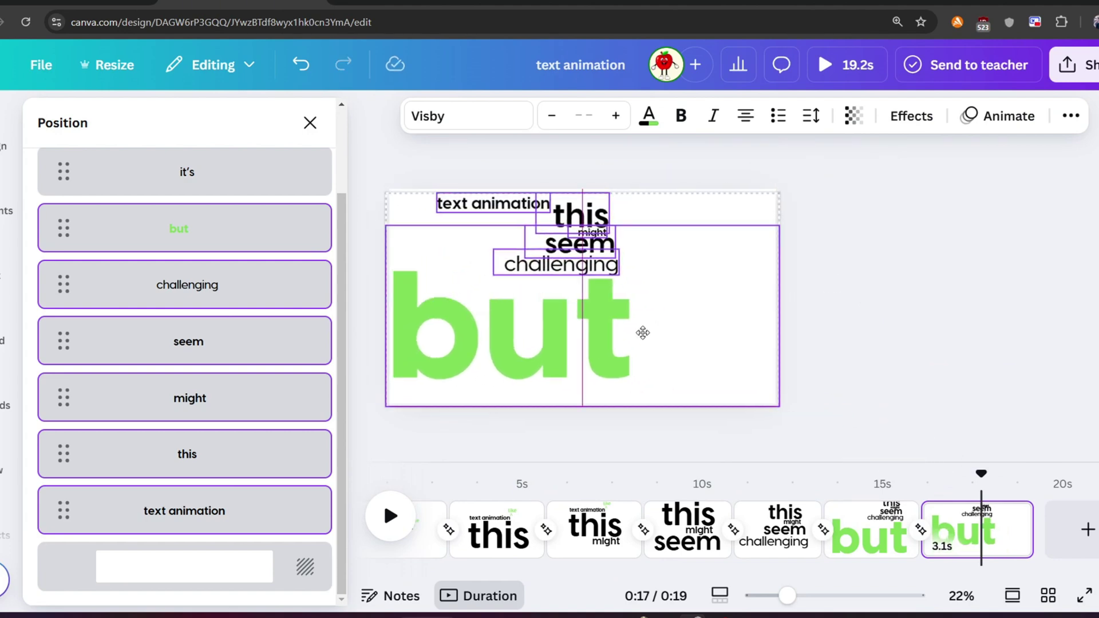
Bring 'it's' onto the page beside 'but' and make it smaller.
left_click(641, 328)
left_click_drag(770, 319, 640, 306)
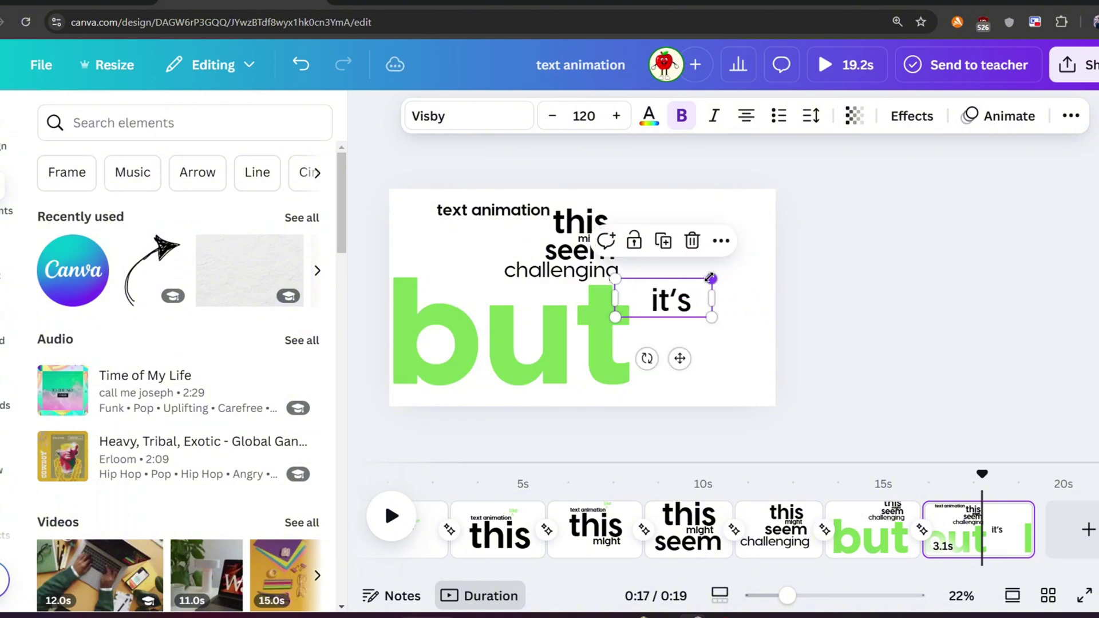
mouse_move(712, 279)
left_mouse_down()
mouse_move(685, 290)
mouse_move(730, 315)
left_mouse_up()
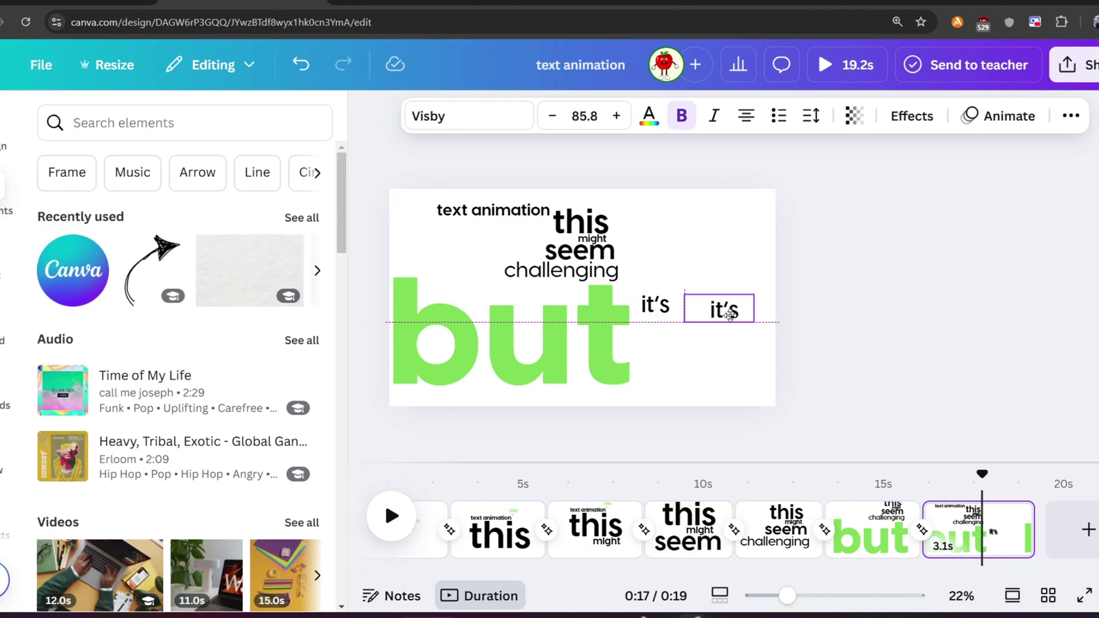
Add a green 'easier' and move it onto a new page.
type("easier")
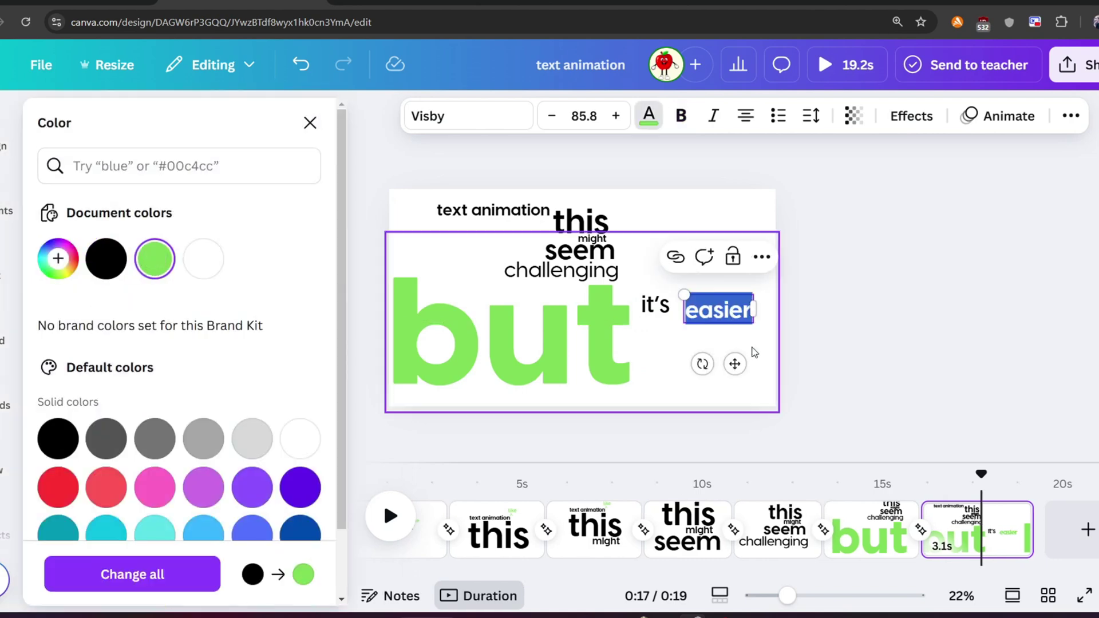
left_click(708, 334)
key("ctrl+x")
key("ctrl+d")
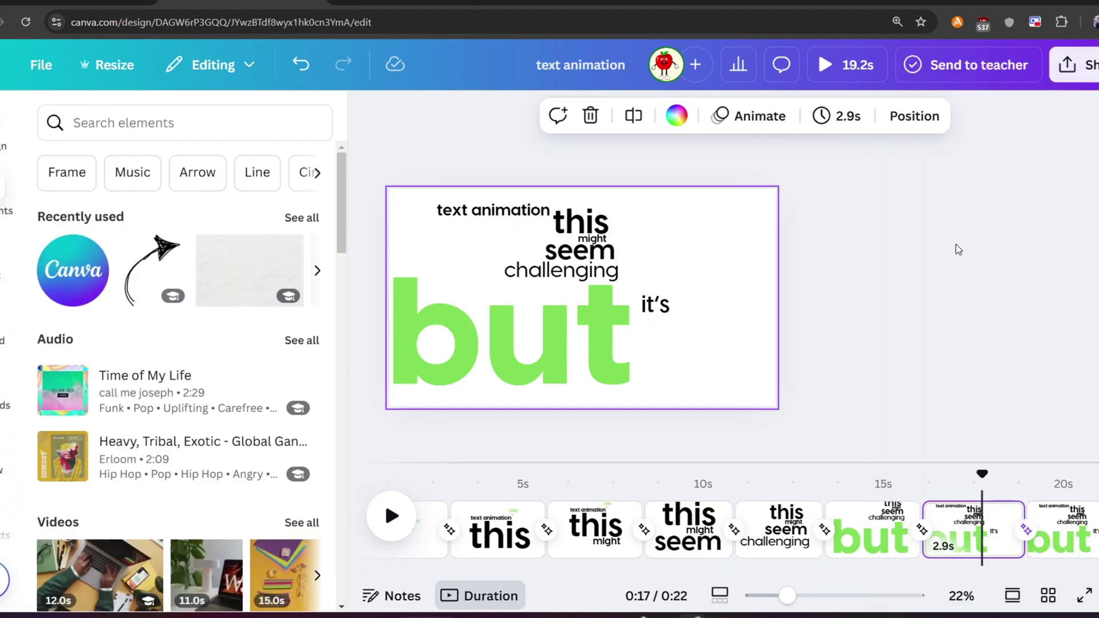
key("ctrl+v")
Add the word 'than', undoing misplaced edits and a stray 'you' line.
type("than")
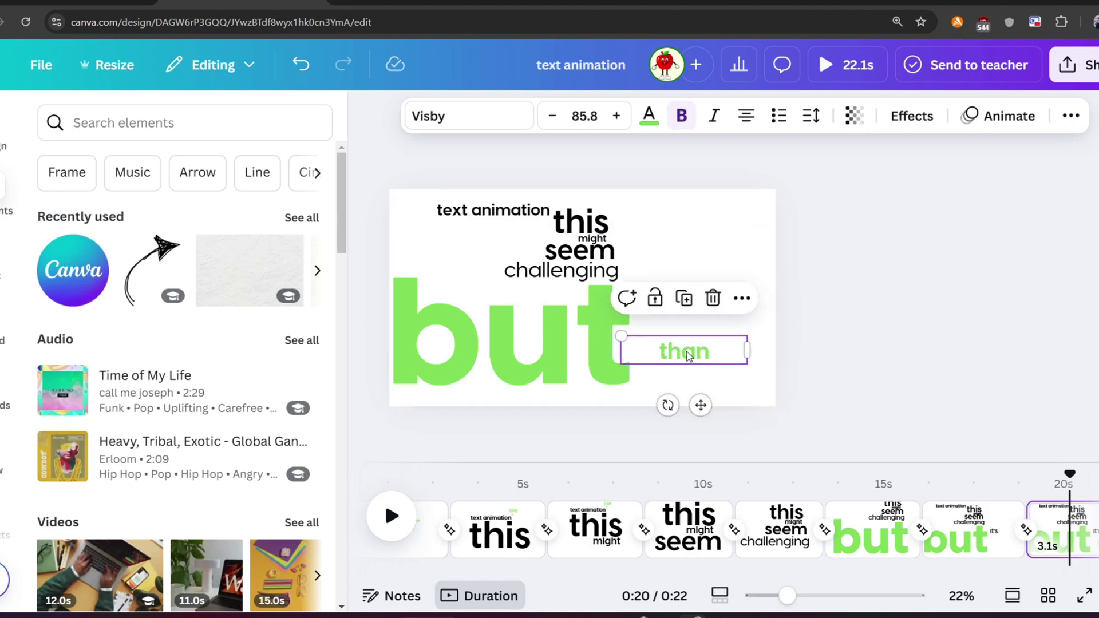
left_click(648, 115)
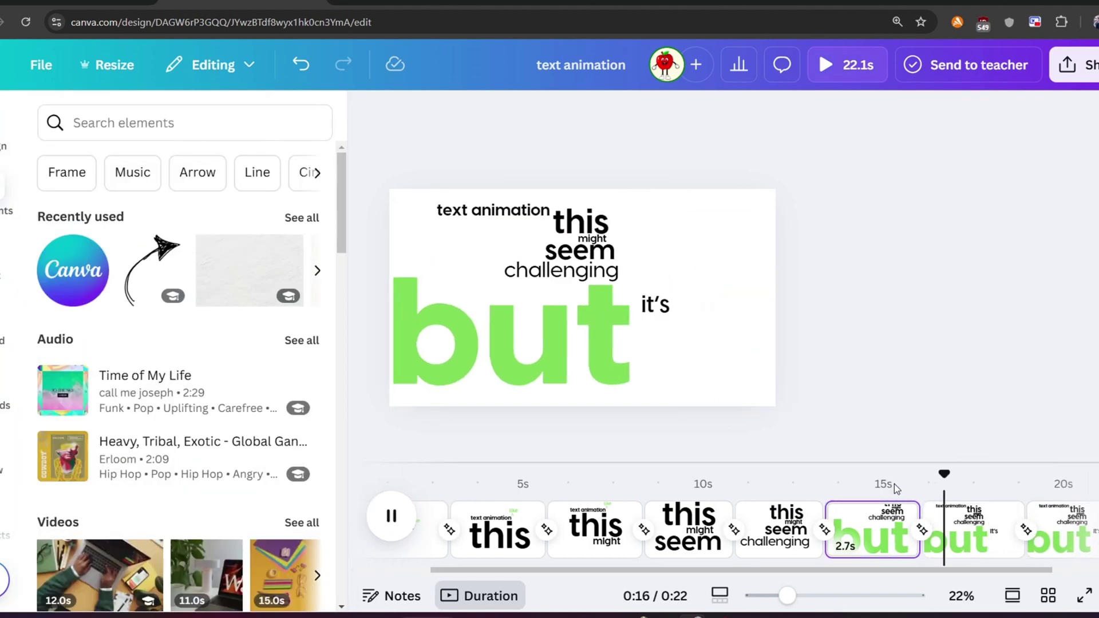
left_click_drag(952, 488, 1028, 487)
key("ctrl+z")
key("ctrl+z")
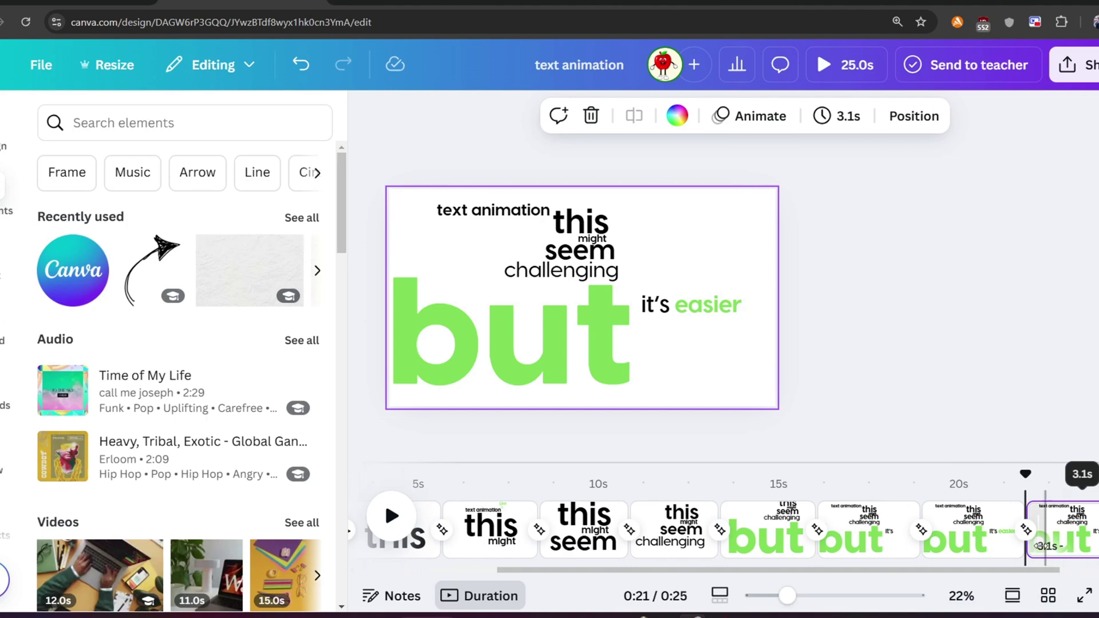
key("ctrl+z")
key("ctrl+shift+z")
type("than")
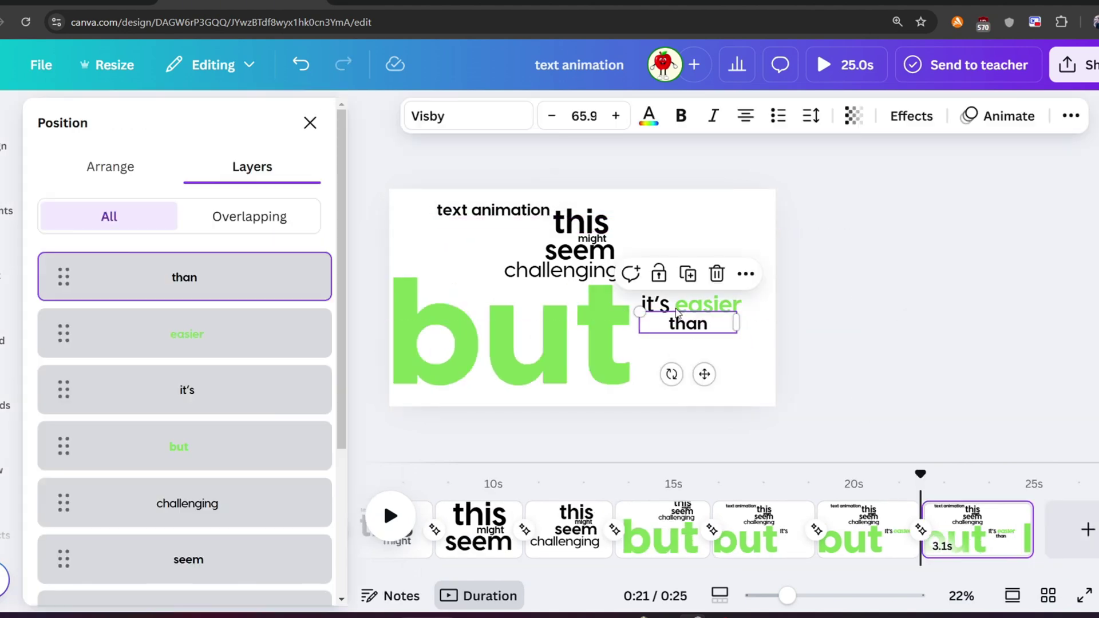
type("yo")
key("BackSpace")
key("BackSpace")
Duplicate pages to continue with 'you think!', undoing accidental changes.
right_click(876, 355)
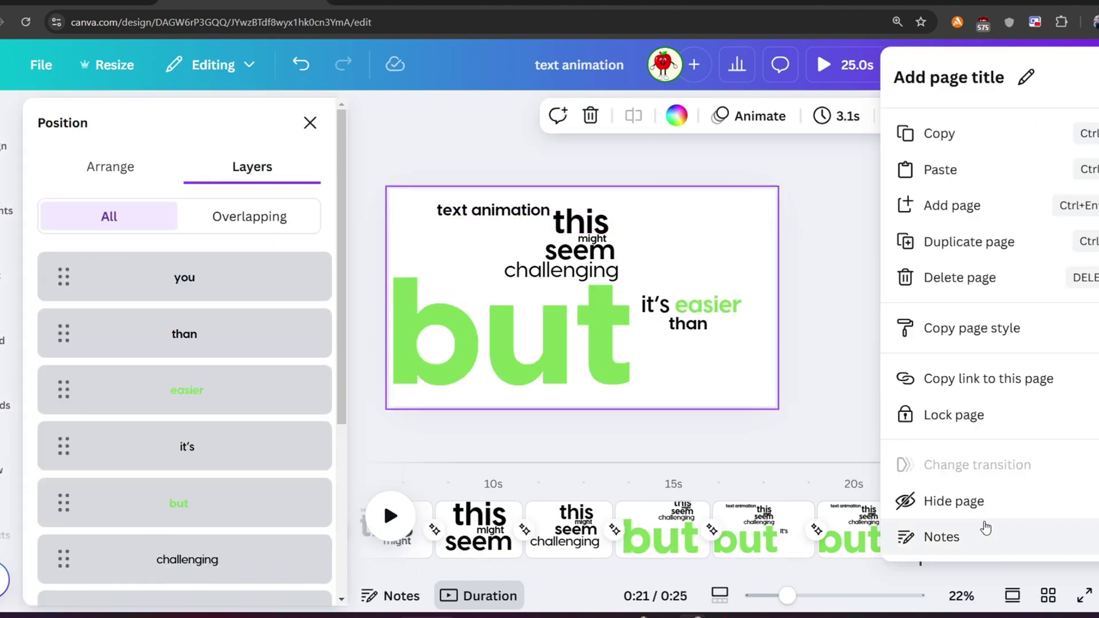
left_click(789, 354)
key("ctrl+z")
type("t")
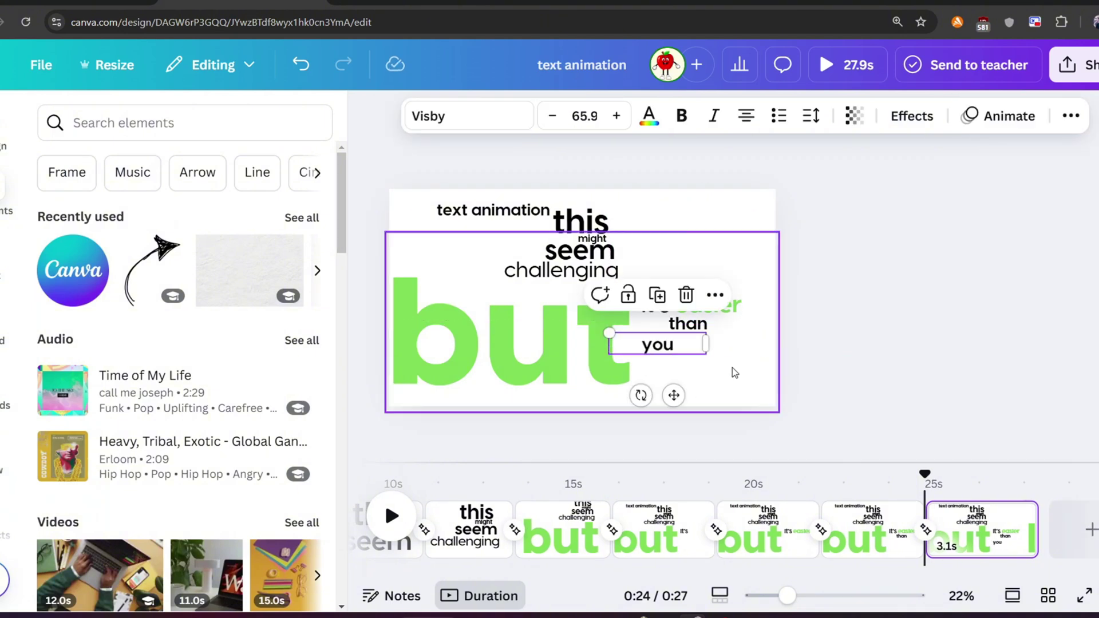
type("think")
right_click(894, 349)
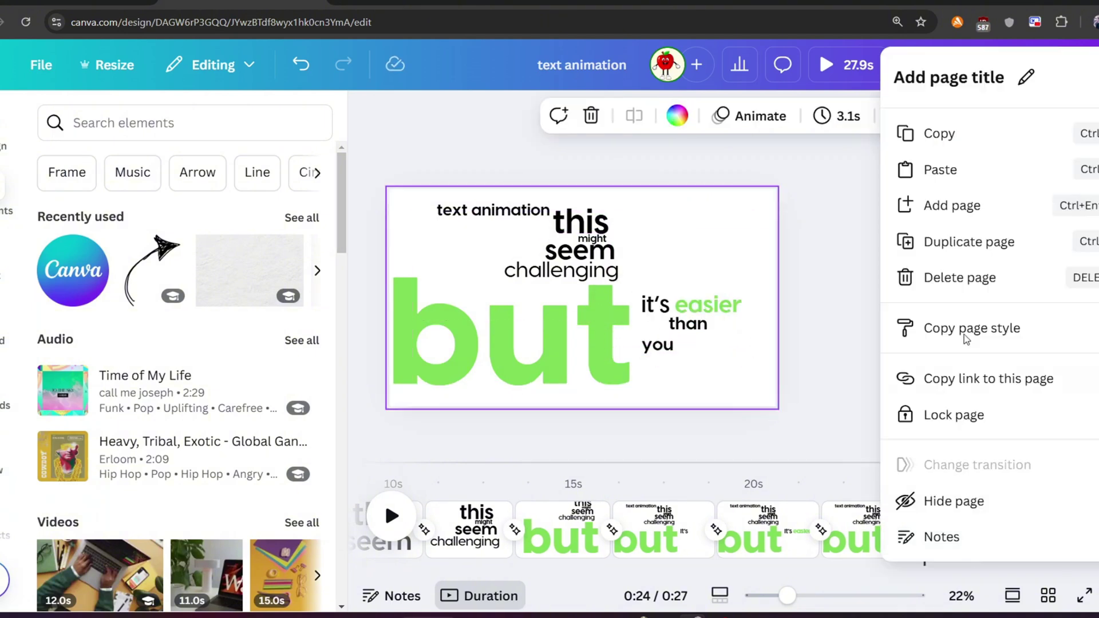
left_click(971, 240)
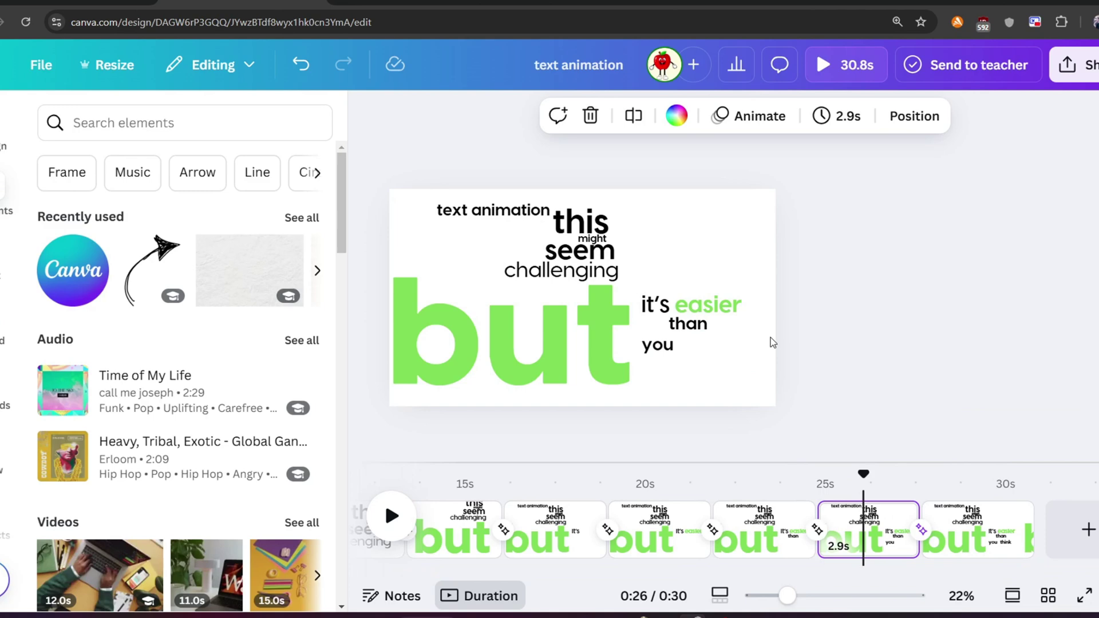
key("ctrl+z")
key("ctrl+z")
key("ctrl+z")
key("ctrl+z")
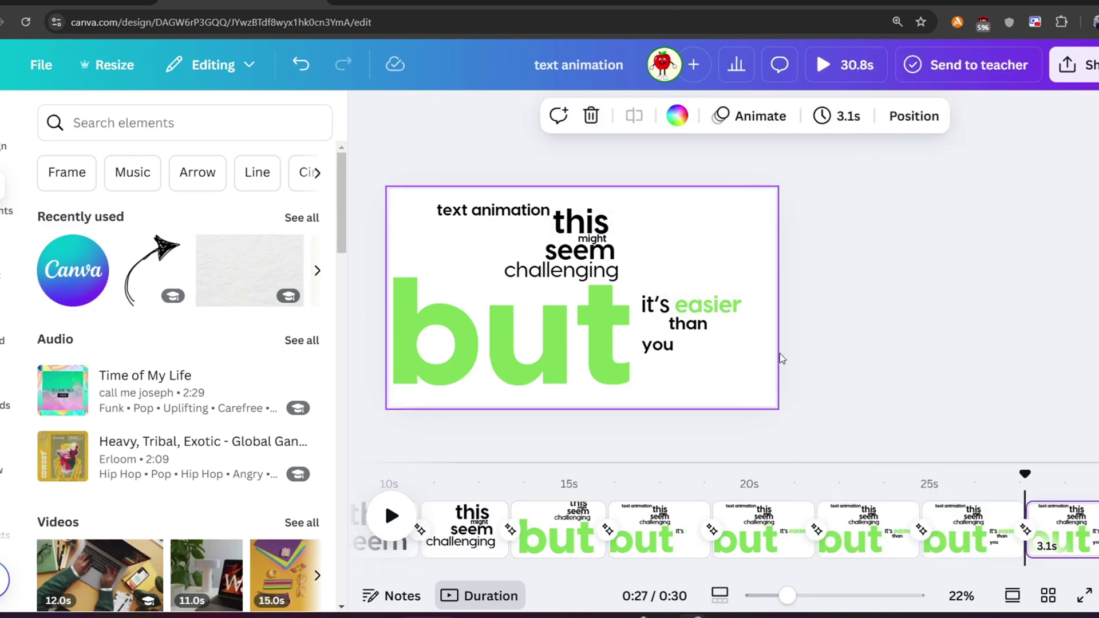
key("ctrl+z")
Add a wink emoji below 'think!' and set a Match & Move transition with adjusted duration.
left_click(171, 123)
type("wink")
key("Return")
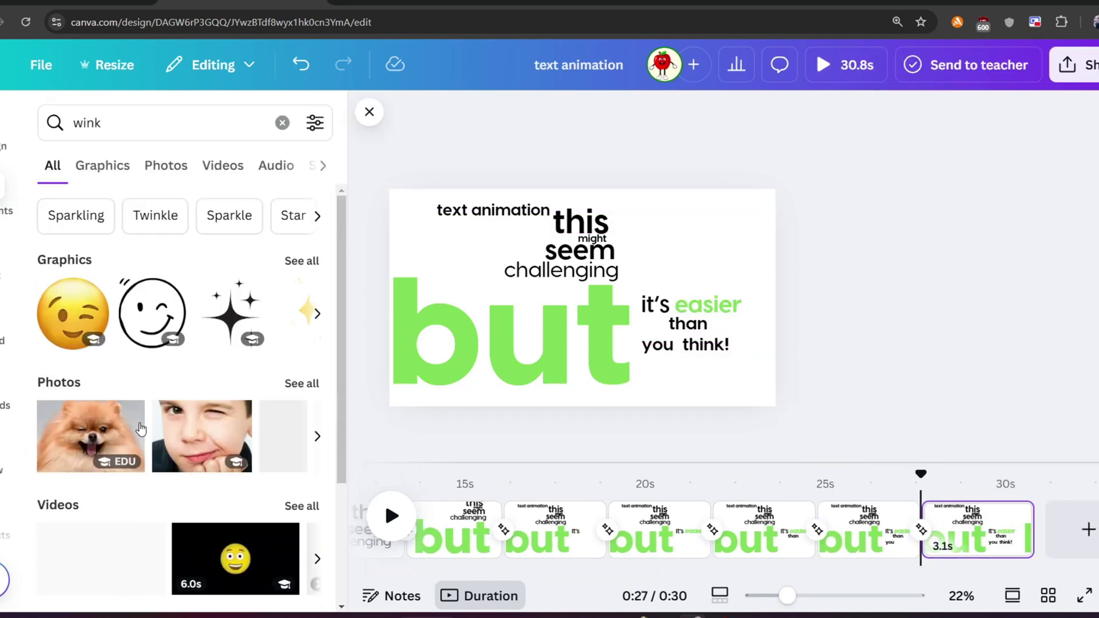
left_click(103, 165)
left_click(86, 222)
mouse_move(579, 281)
left_mouse_down()
mouse_move(790, 354)
mouse_move(669, 376)
left_mouse_up()
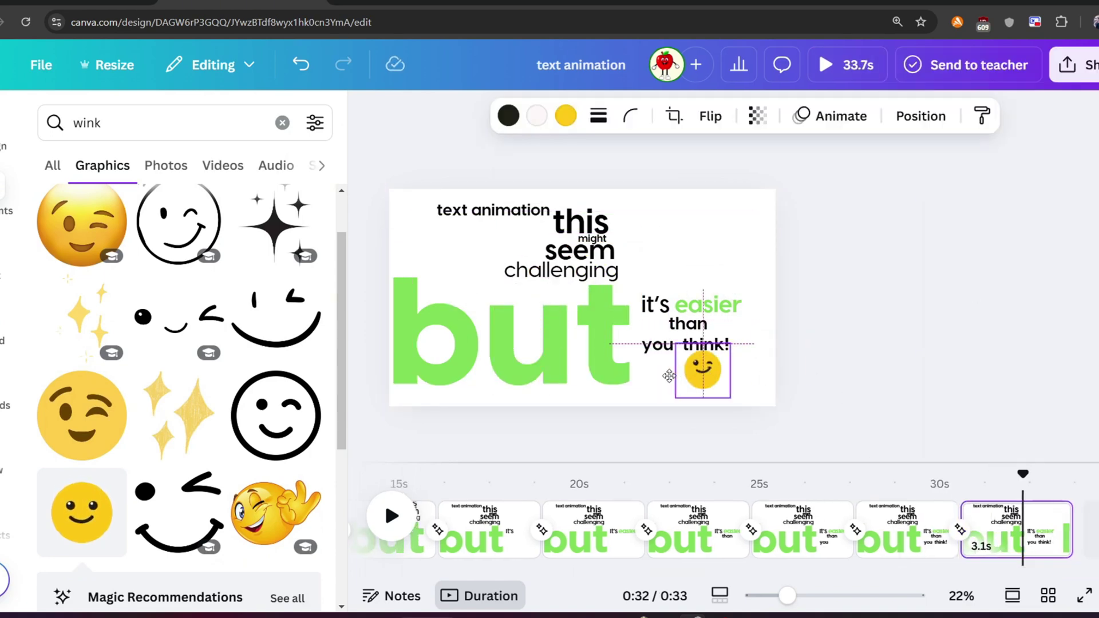
left_click(960, 530)
left_click_drag(99, 497, 154, 496)
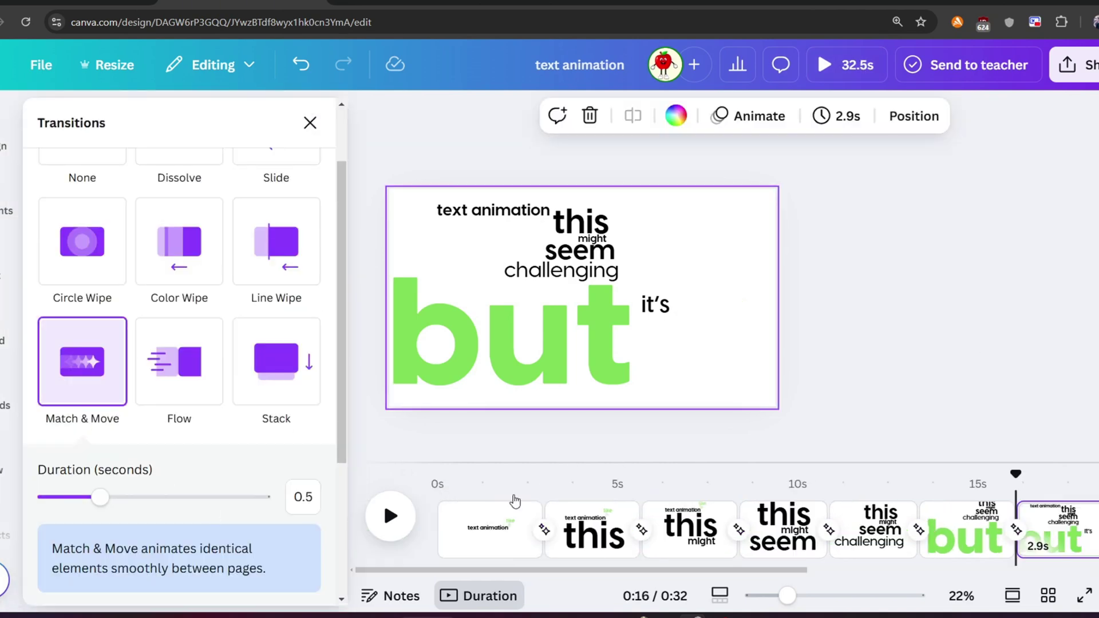
Preview the animation, then drag a page's timeline edge to trim the video to 27.7 seconds.
left_click(515, 484)
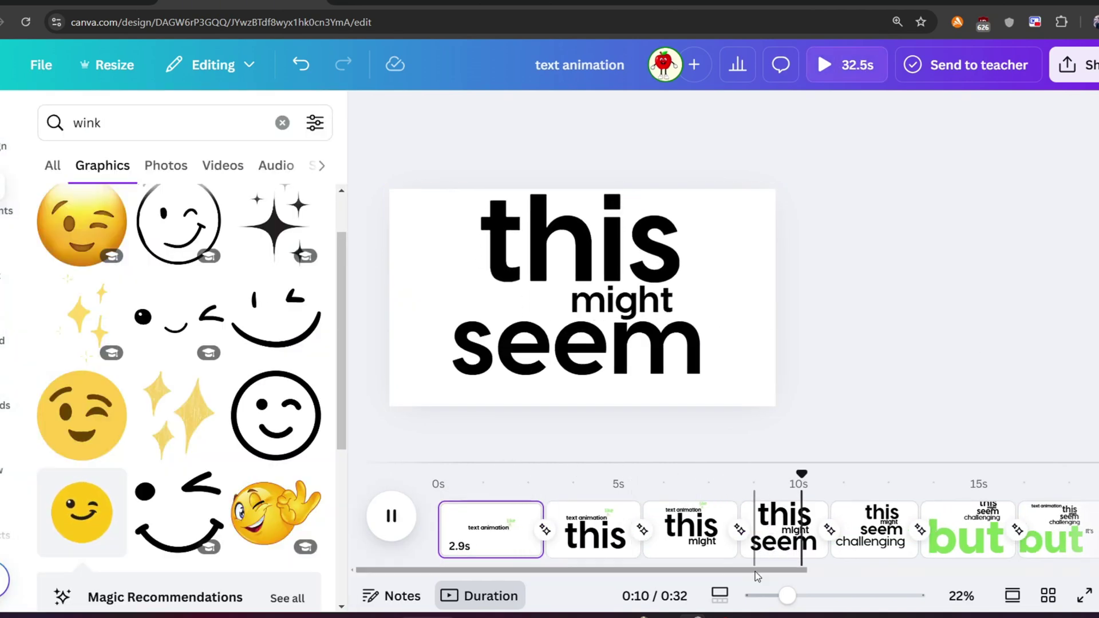
left_click_drag(758, 570, 905, 570)
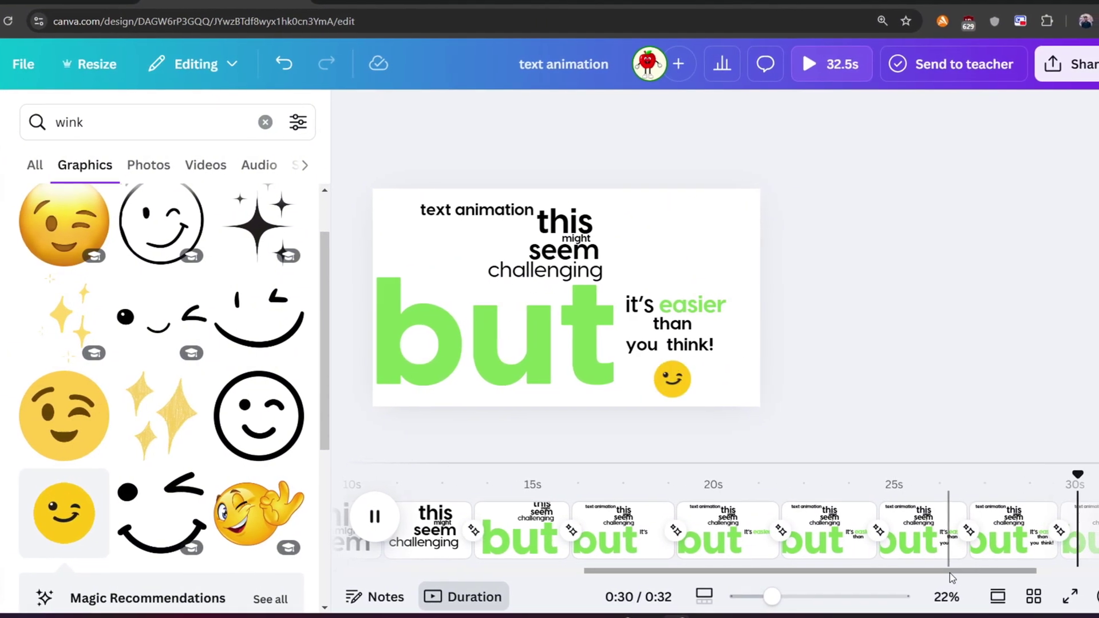
mouse_move(901, 553)
left_mouse_down()
mouse_move(869, 554)
mouse_move(671, 485)
left_mouse_up()
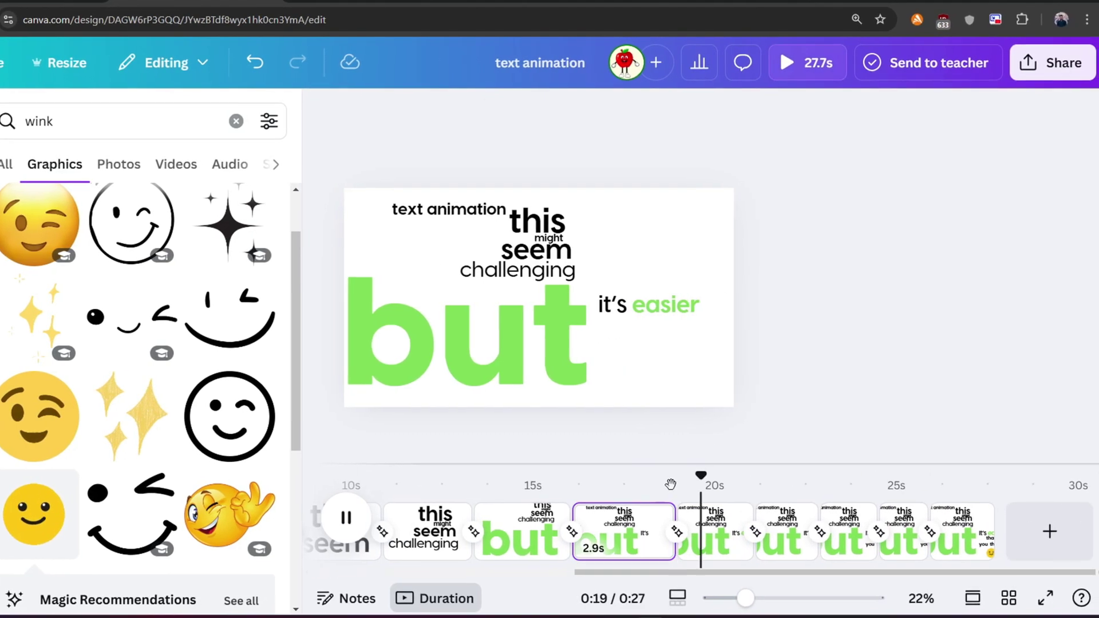
Download all 12 pages as an MP4 video from Share > Download.
left_click(1052, 63)
left_click(774, 429)
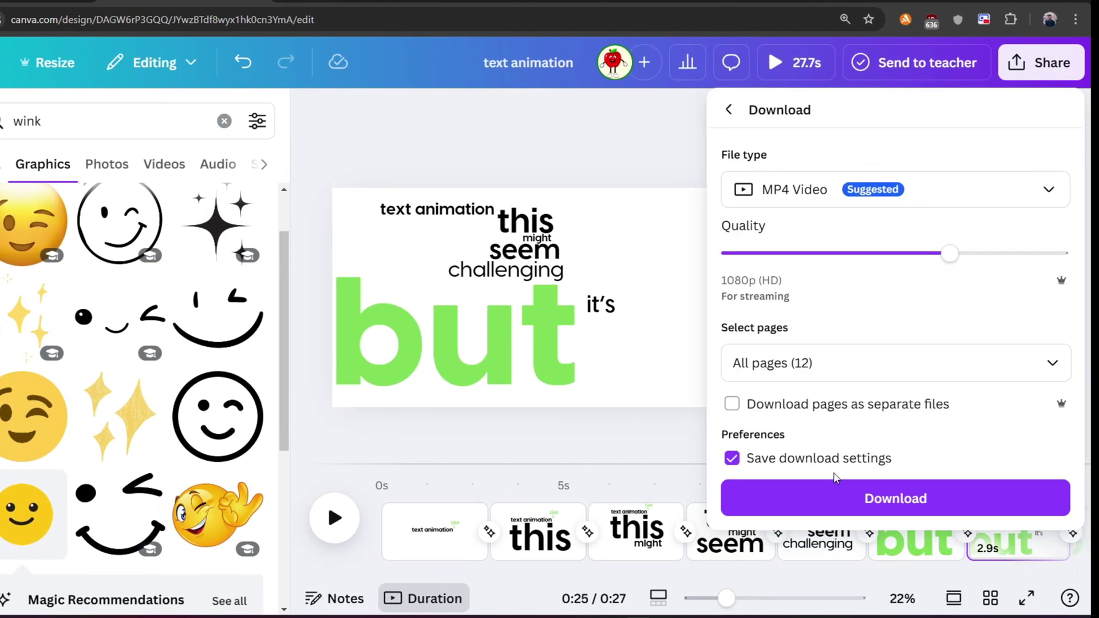
left_click(836, 495)
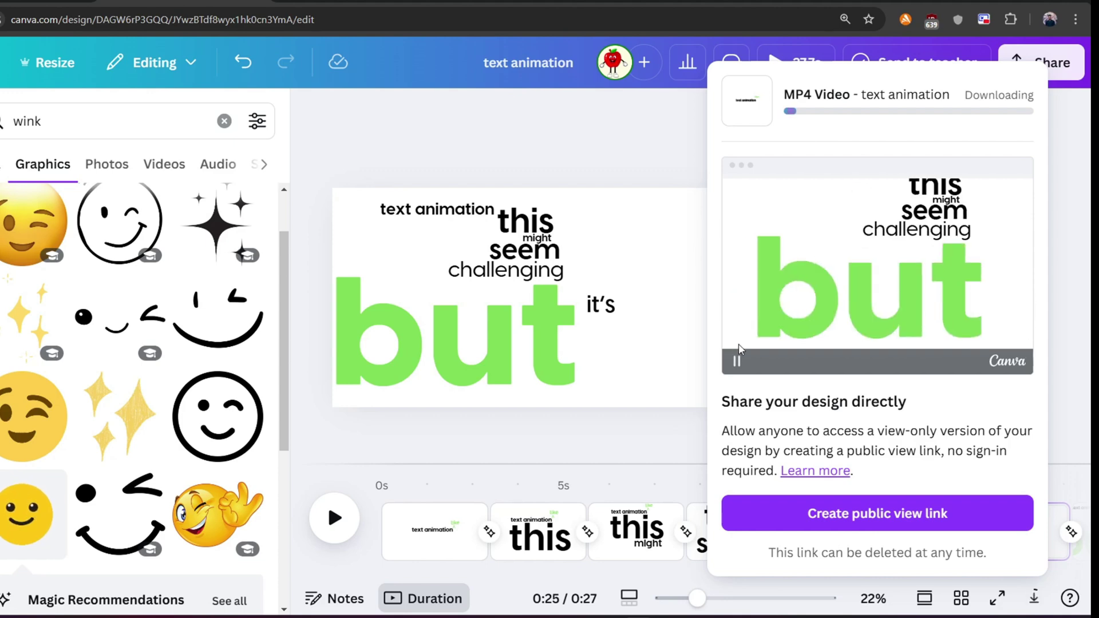